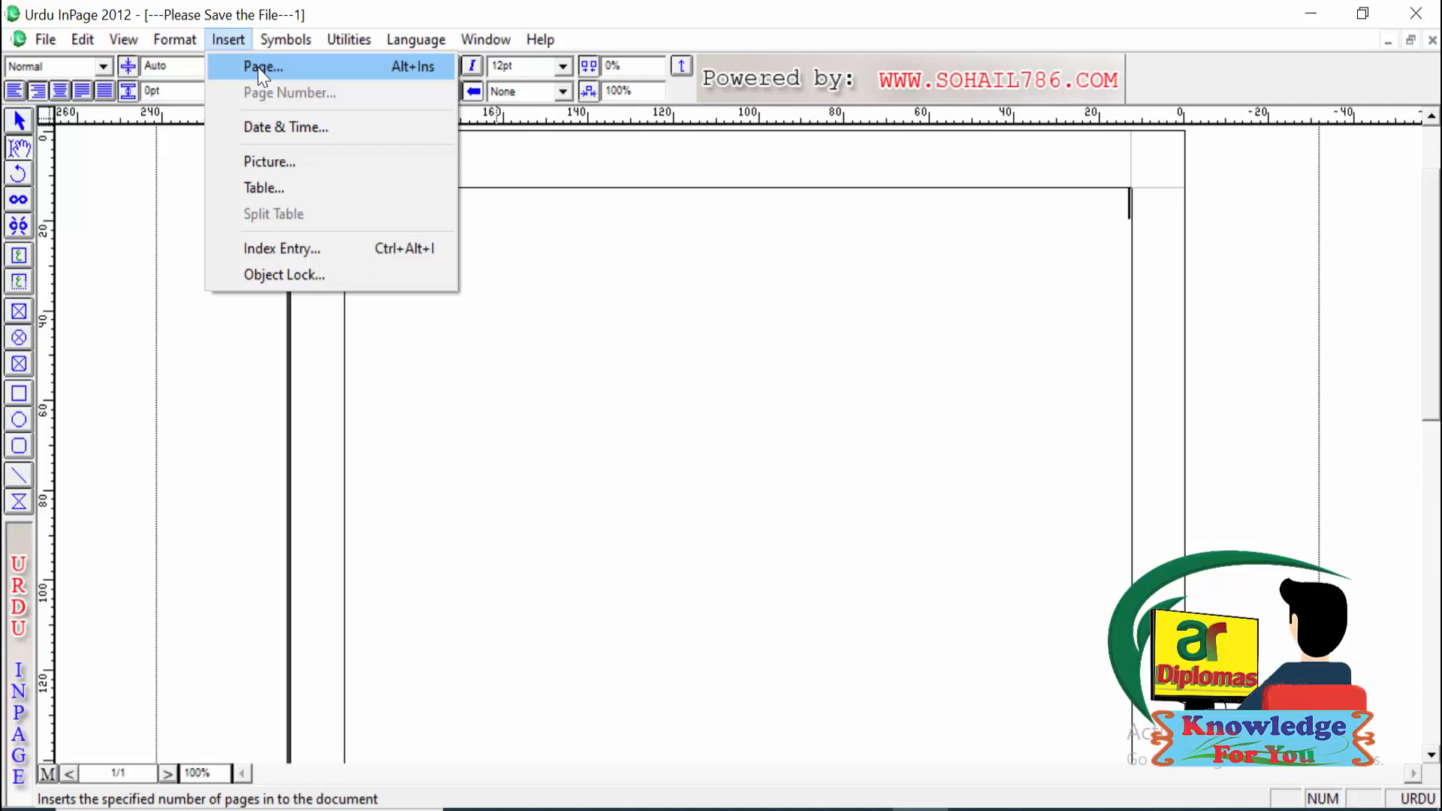
Step: Insert 6 additional pages into the document
{"action": "left_click", "coordinate": [258, 66]}
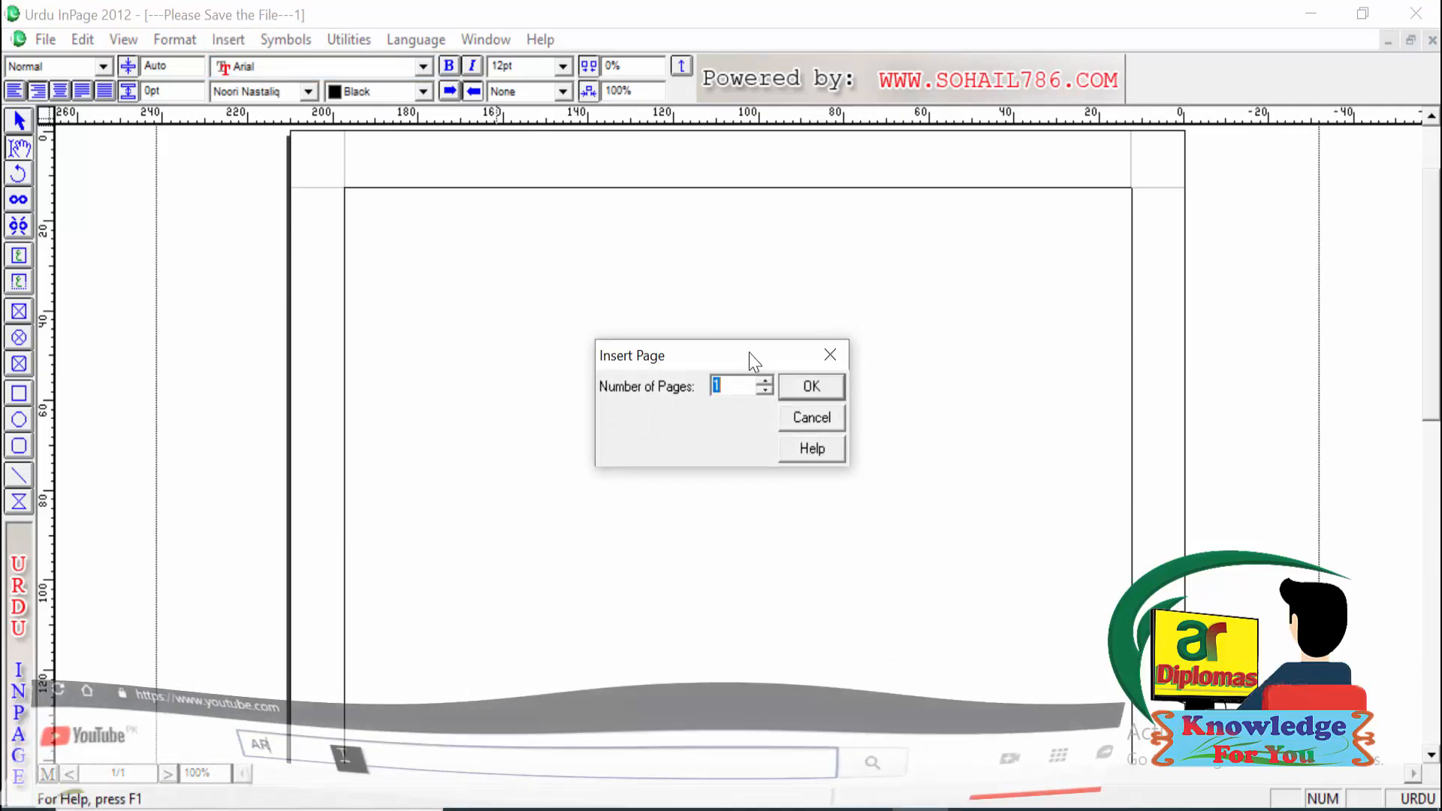
{"action": "type", "text": "6"}
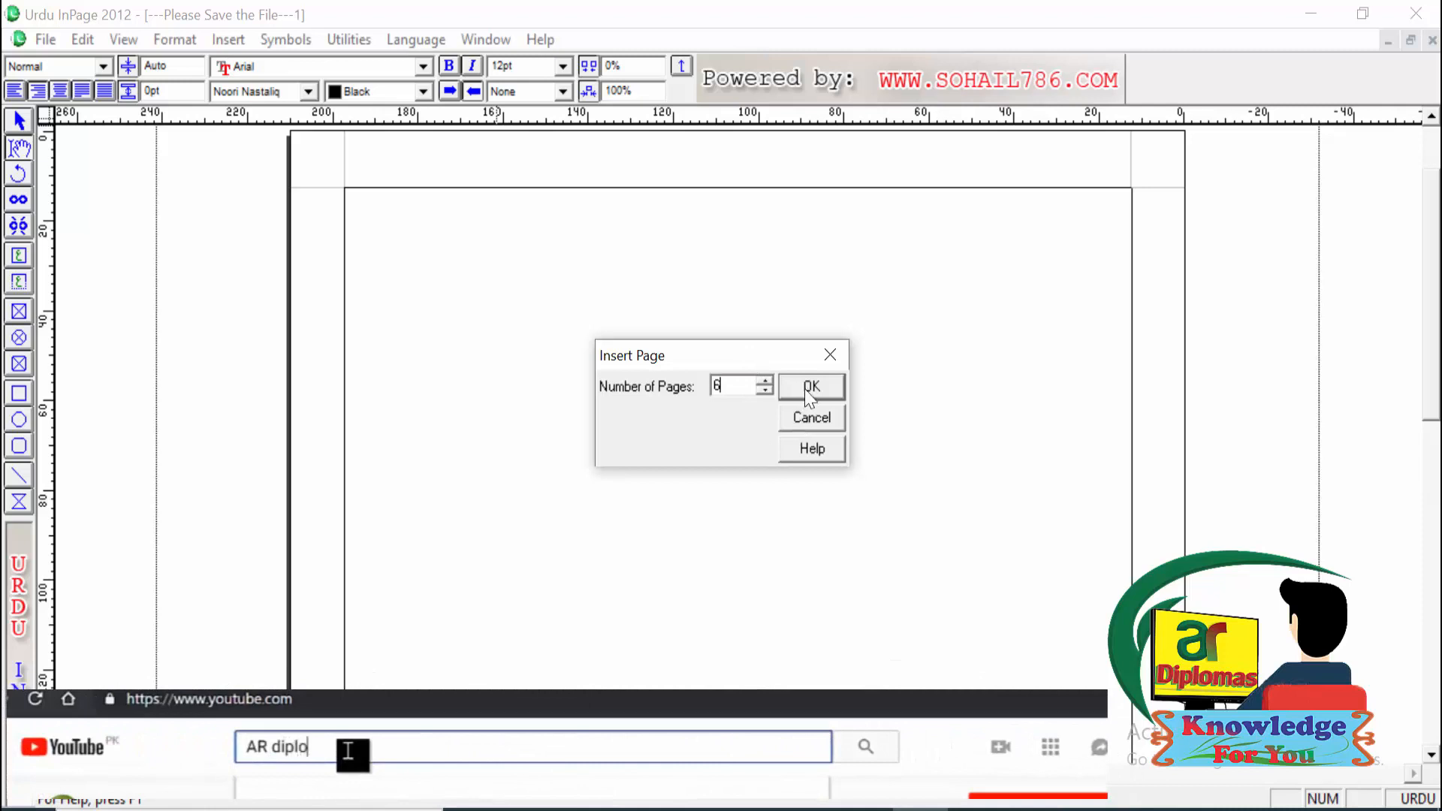
{"action": "left_click", "coordinate": [806, 386]}
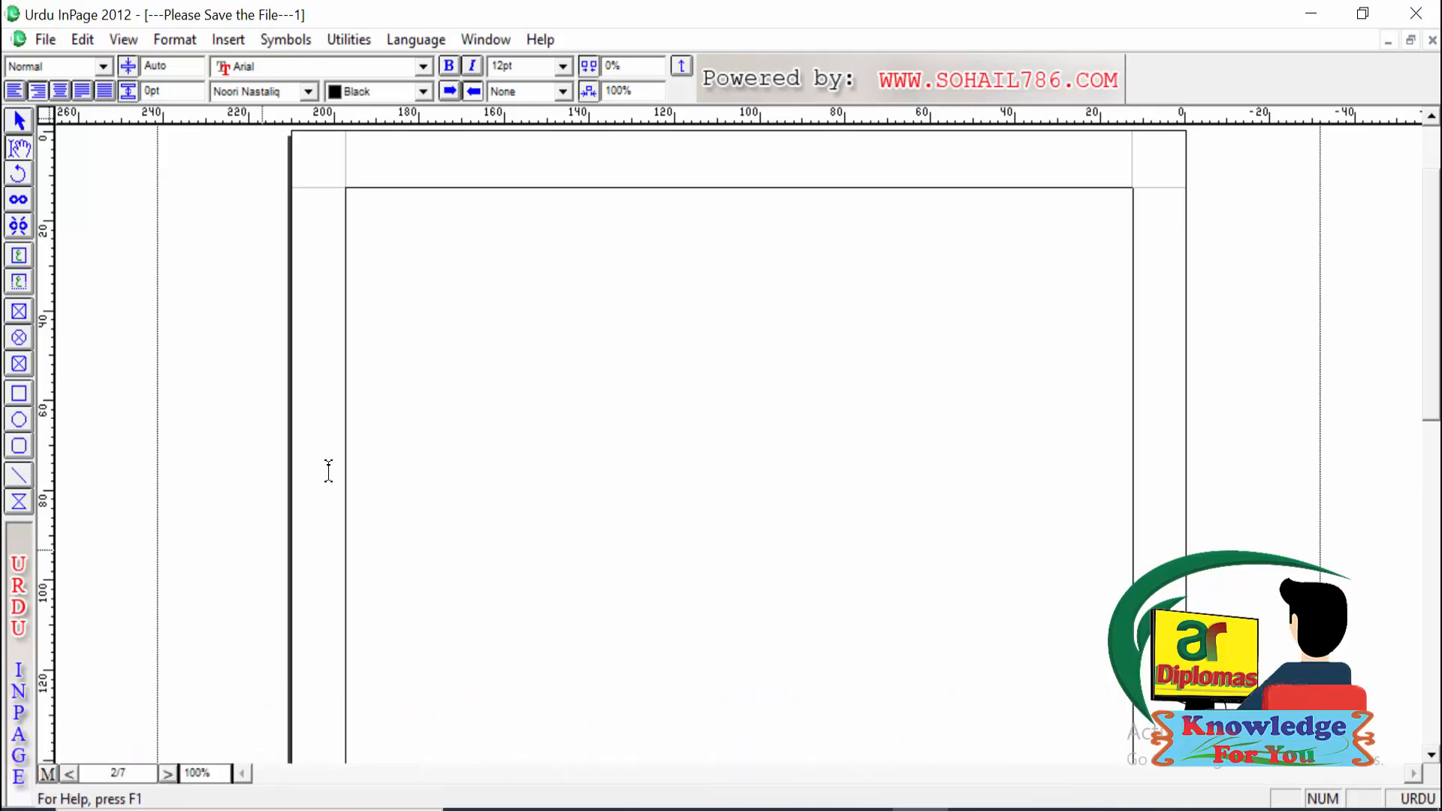
{"action": "left_click", "coordinate": [228, 44]}
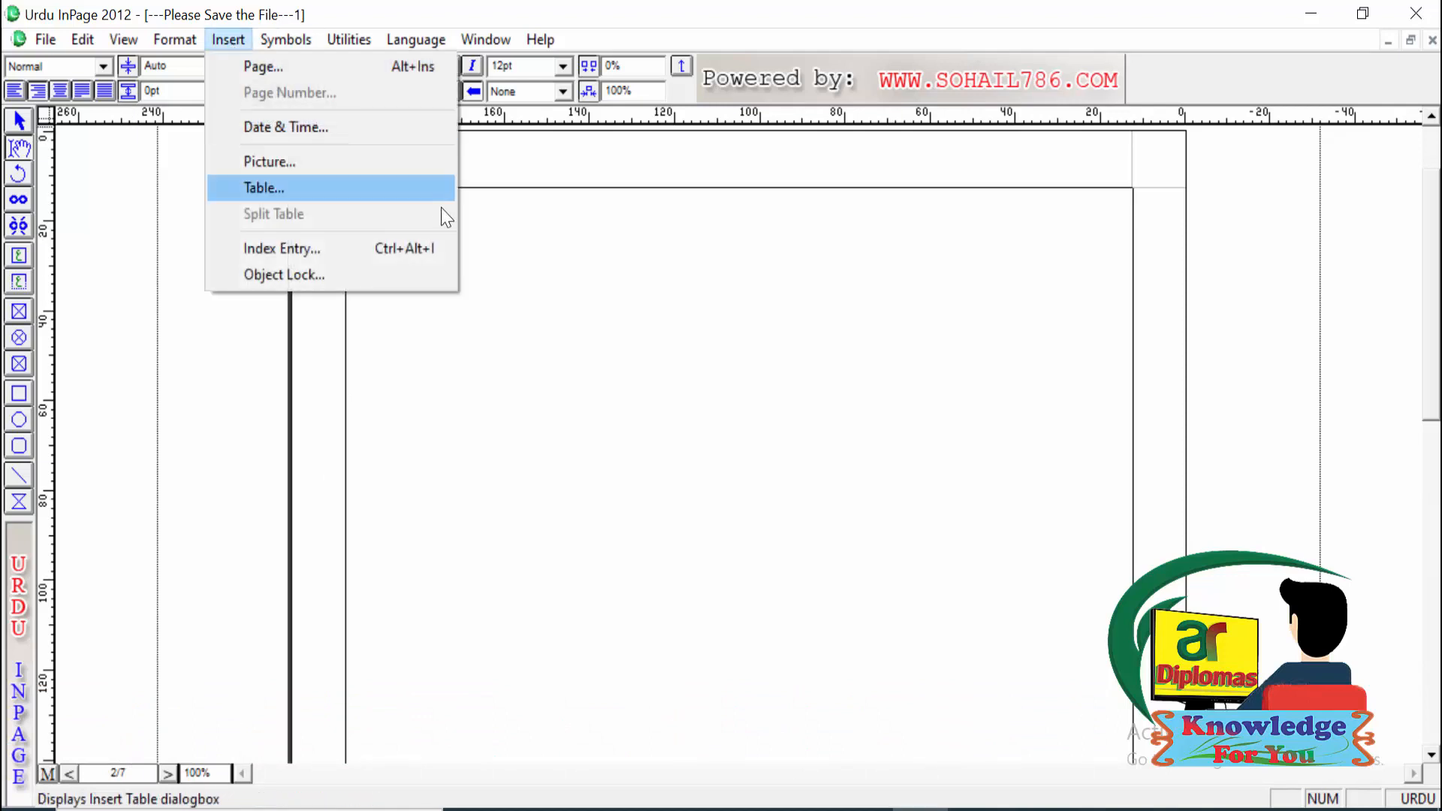
{"action": "left_click", "coordinate": [538, 470]}
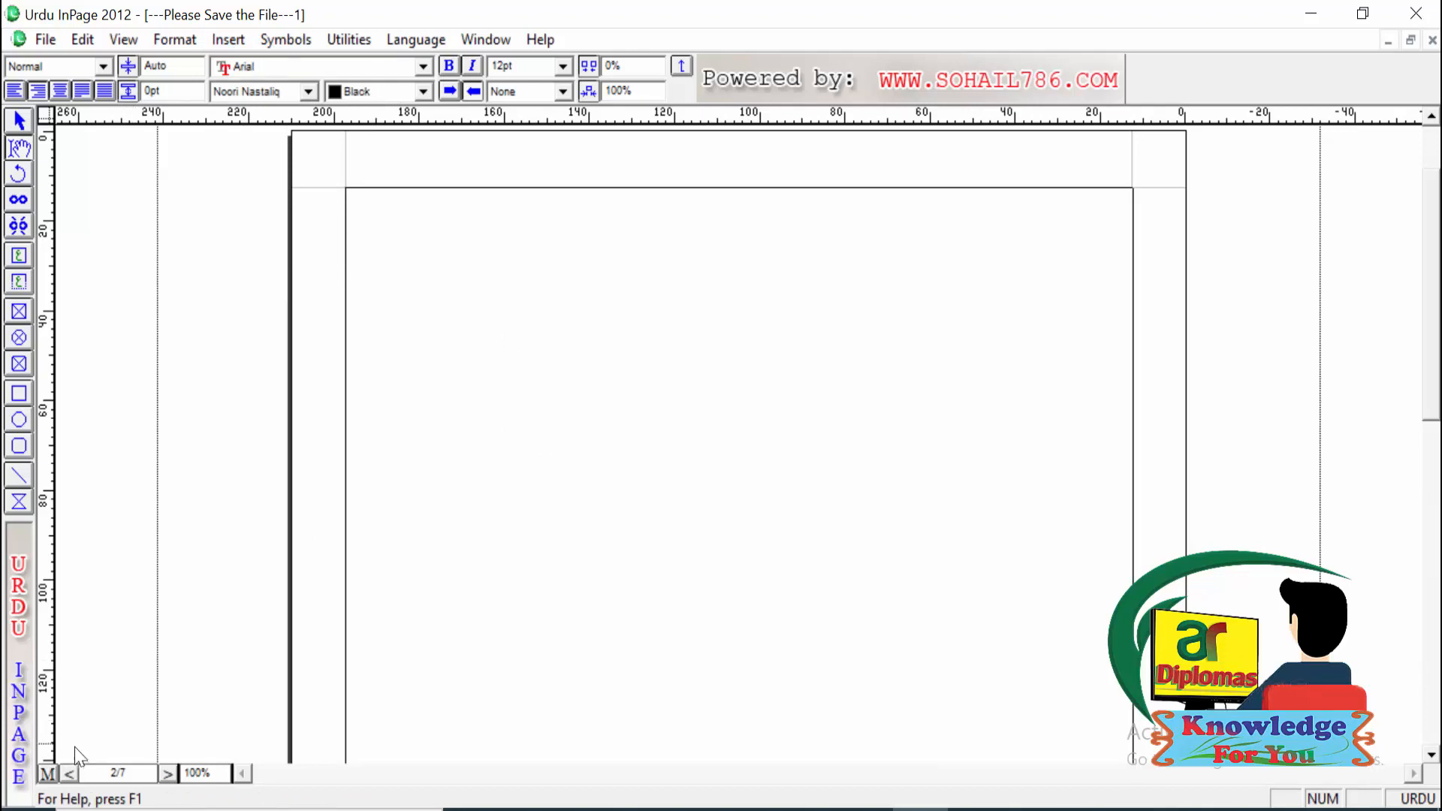
Step: On the master page, draw a text box about 35 mm wide at the upper margin line near the centre
{"action": "left_click", "coordinate": [46, 774]}
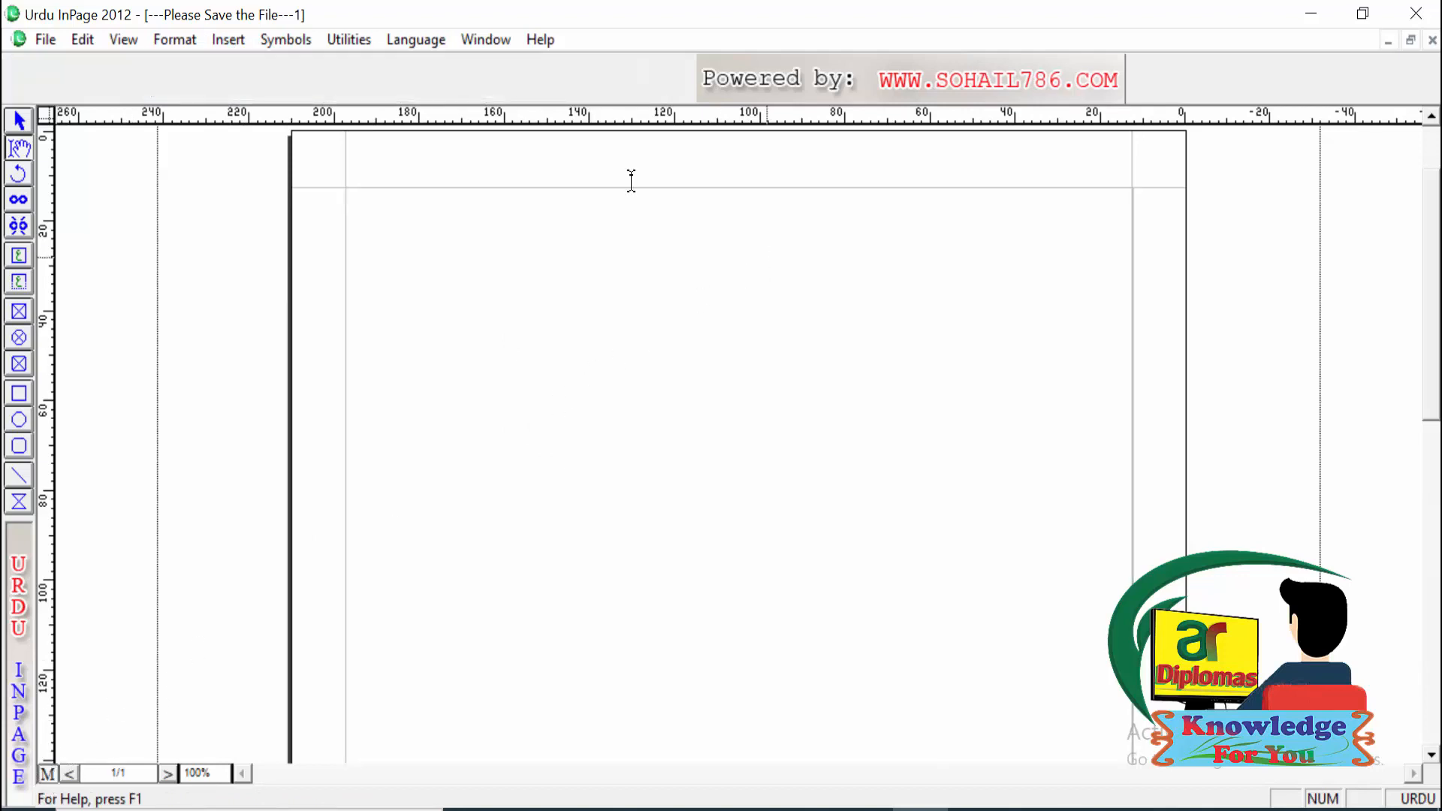
{"action": "left_click", "coordinate": [19, 284]}
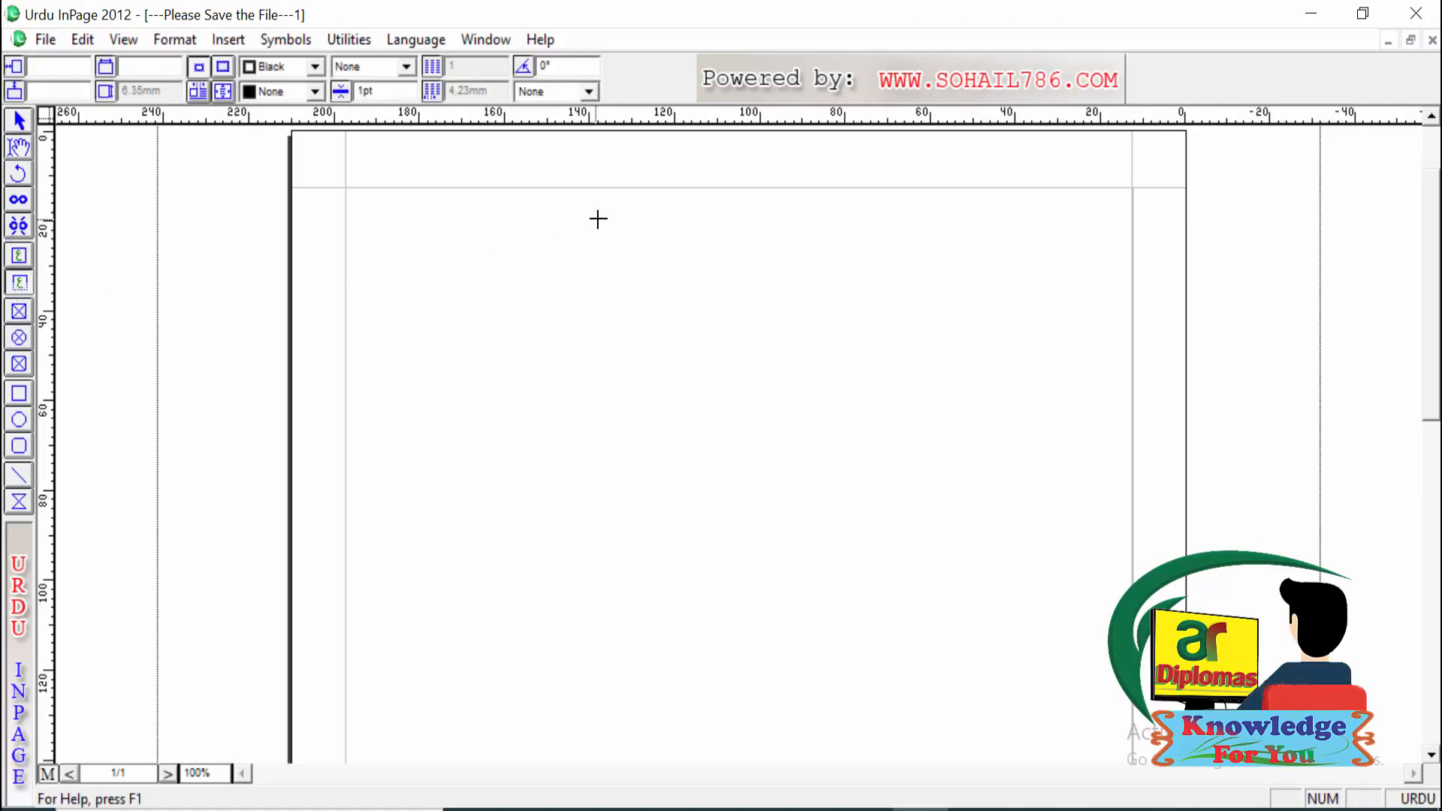
{"action": "left_click_drag", "start_coordinate": [604, 193], "coordinate": [754, 258]}
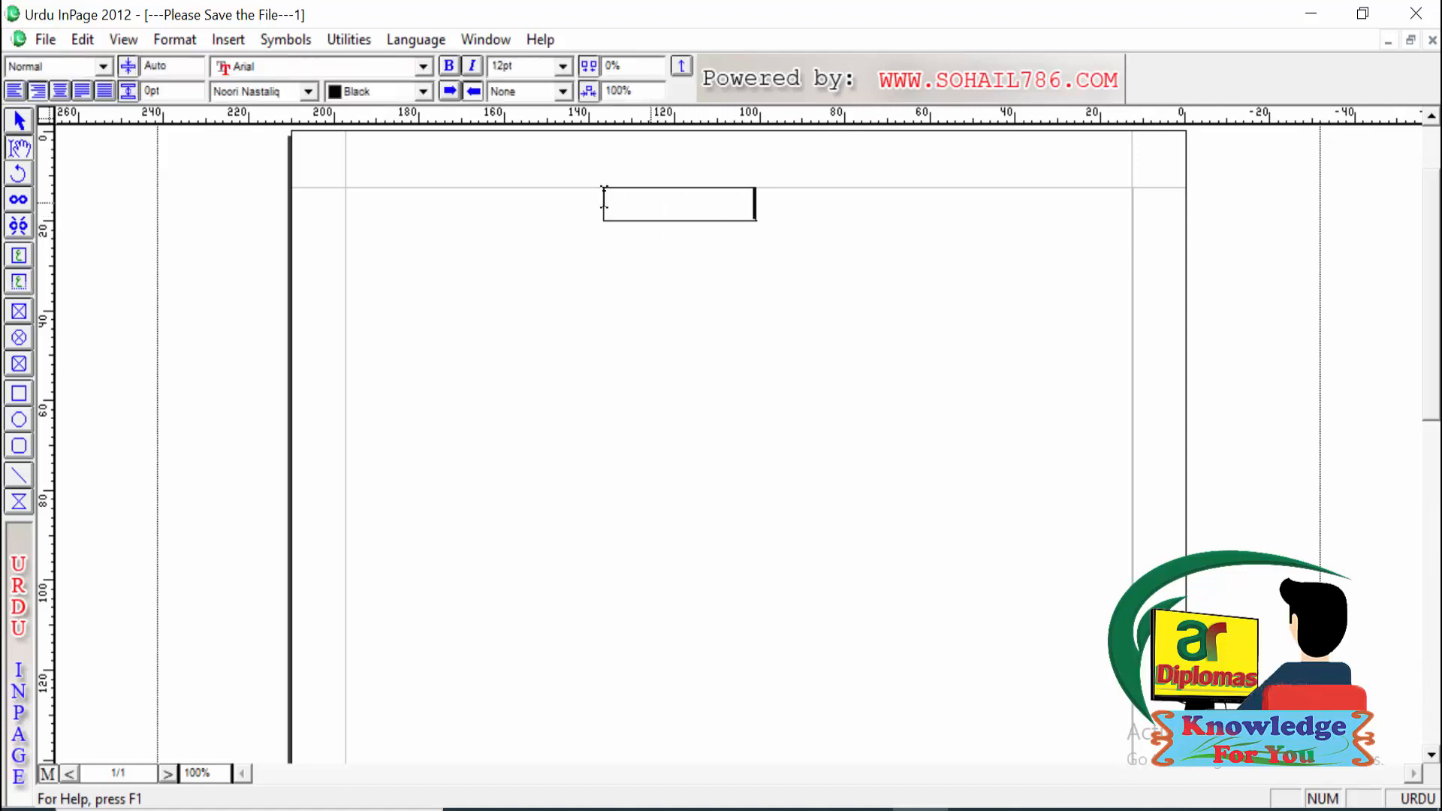
Step: Insert an automatic page number into the text box and narrow the box to about 9 mm
{"action": "left_click", "coordinate": [229, 41]}
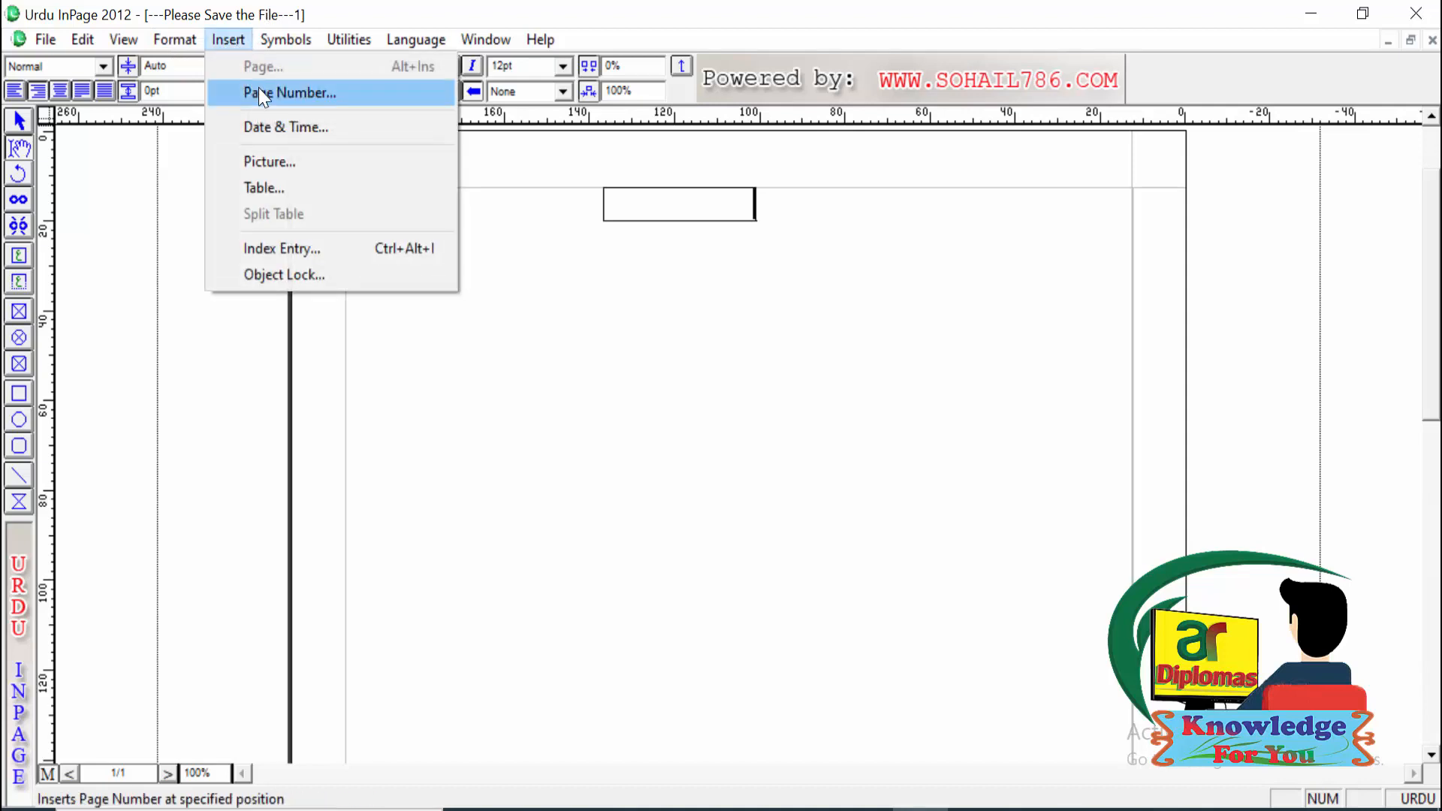
{"action": "left_click", "coordinate": [314, 92]}
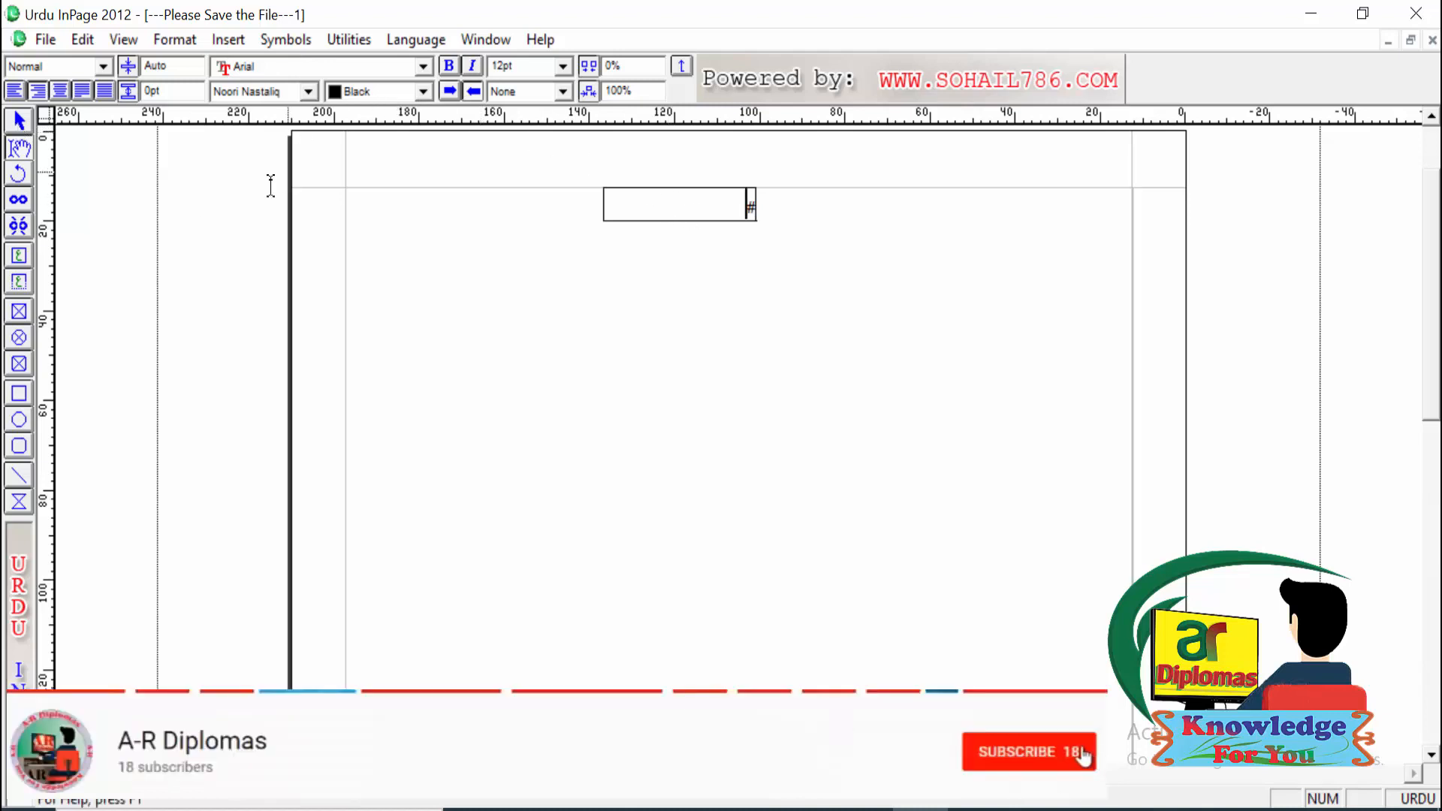
{"action": "left_click", "coordinate": [19, 121]}
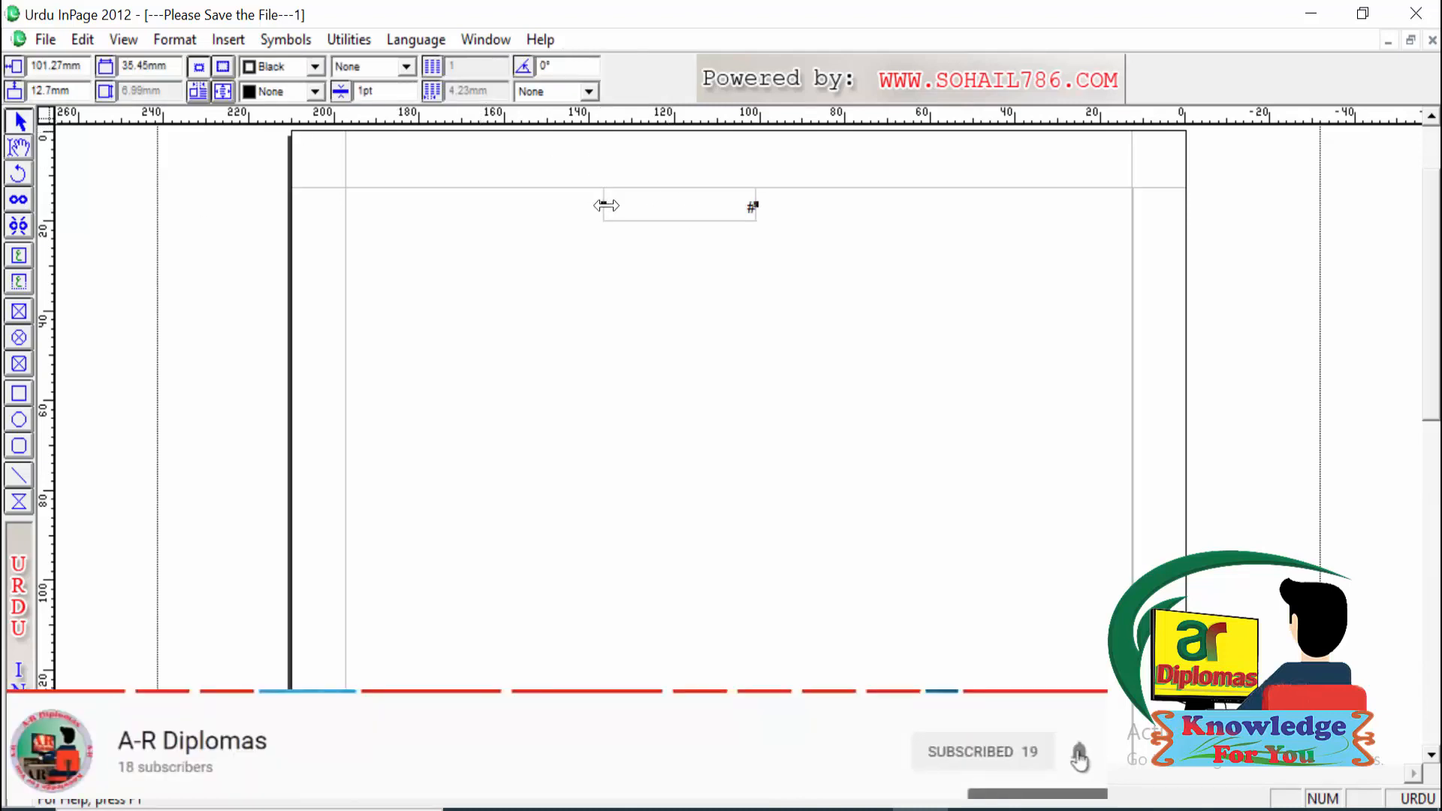
{"action": "left_click_drag", "start_coordinate": [606, 205], "coordinate": [717, 208]}
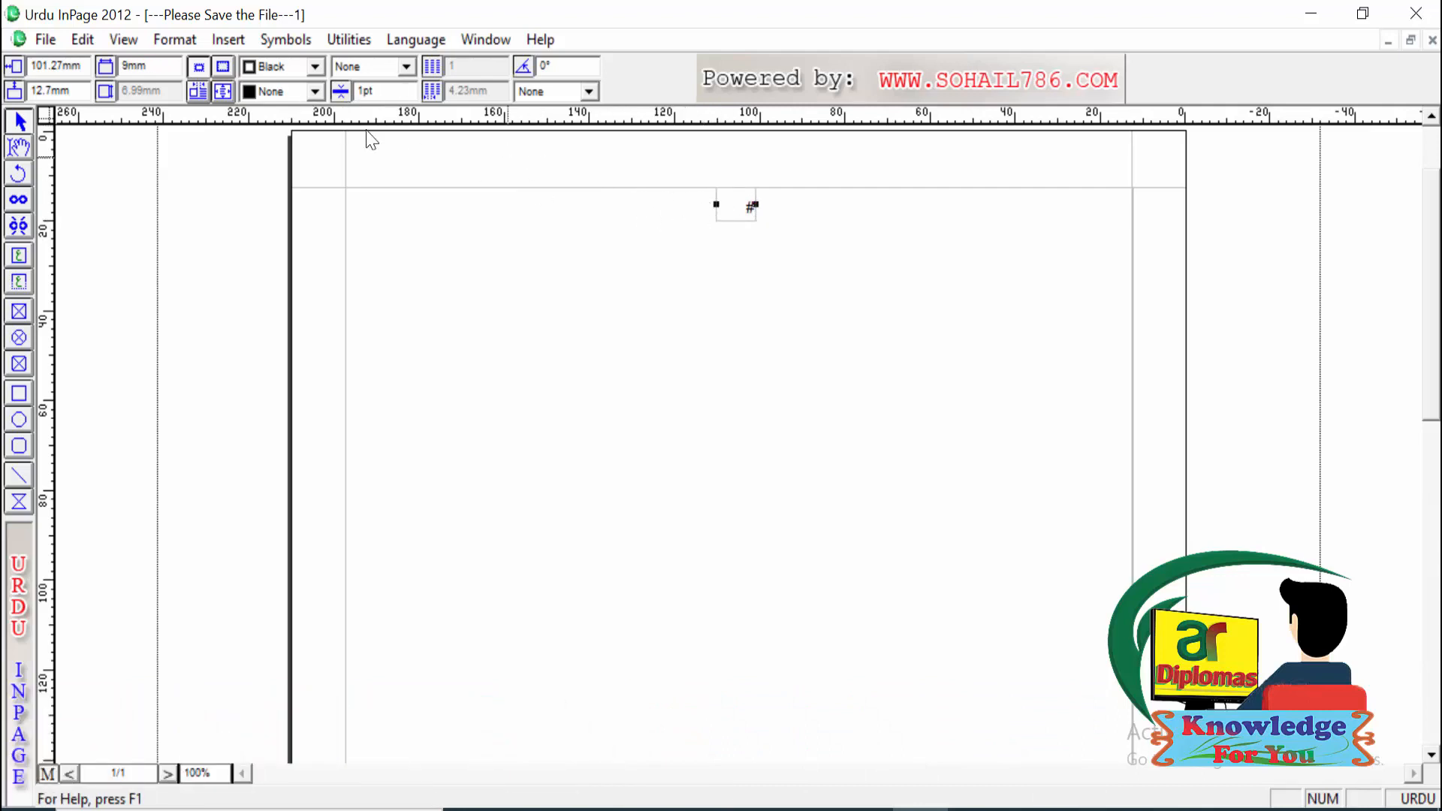
Step: Centre the page number within its box and return from the master page to the document pages
{"action": "left_click", "coordinate": [16, 149]}
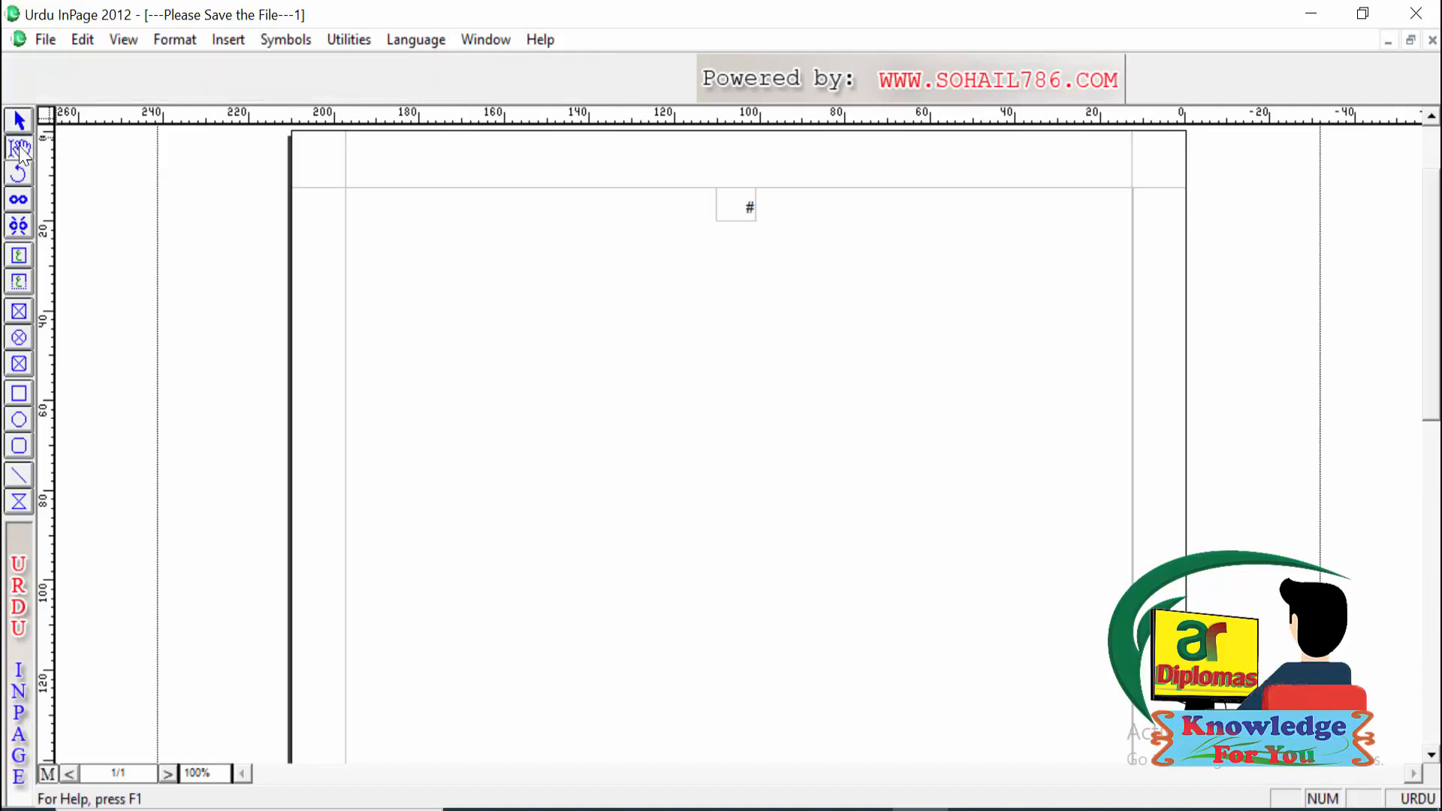
{"action": "left_click", "coordinate": [735, 208]}
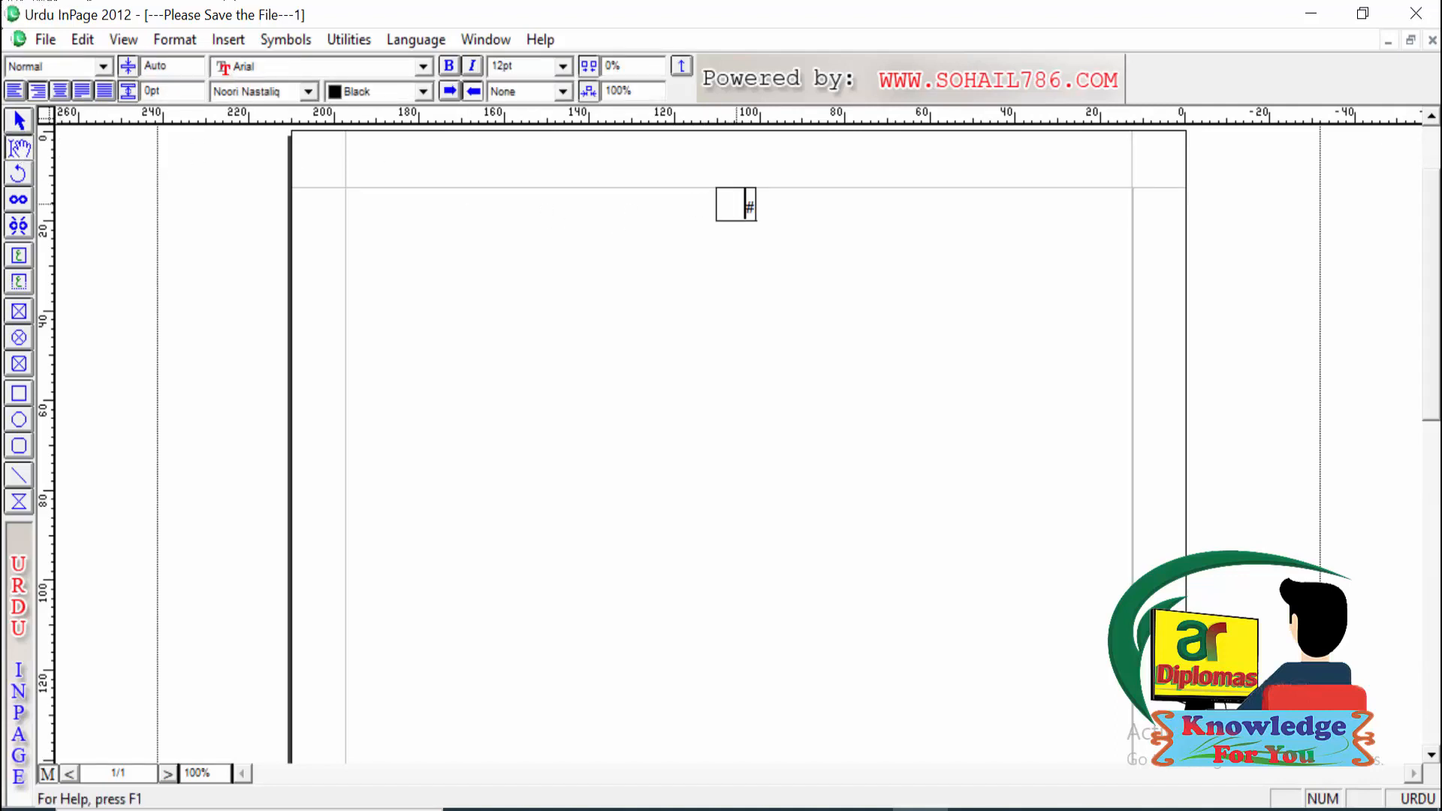
{"action": "key", "text": "ctrl+a"}
{"action": "left_click", "coordinate": [58, 89]}
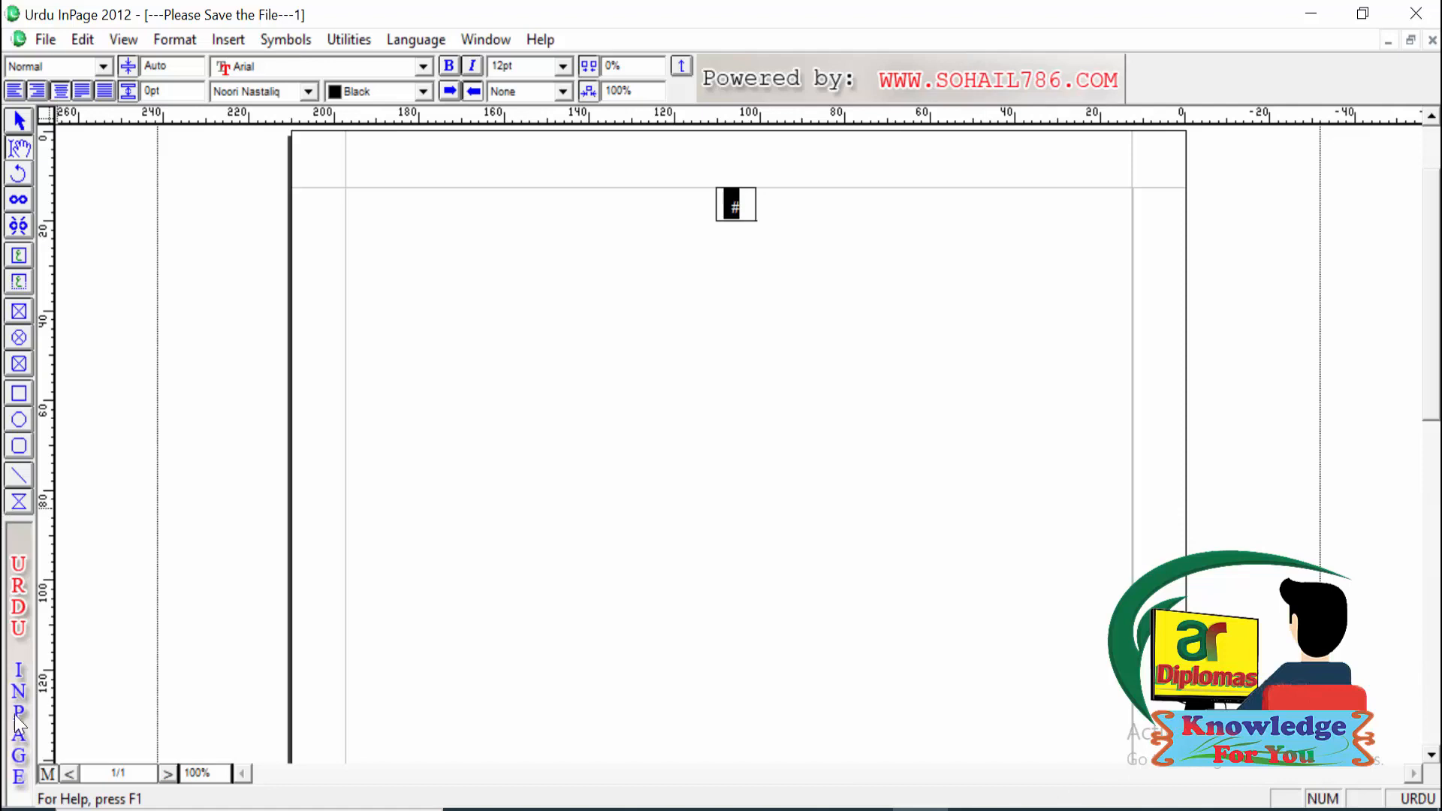
{"action": "left_click", "coordinate": [47, 772]}
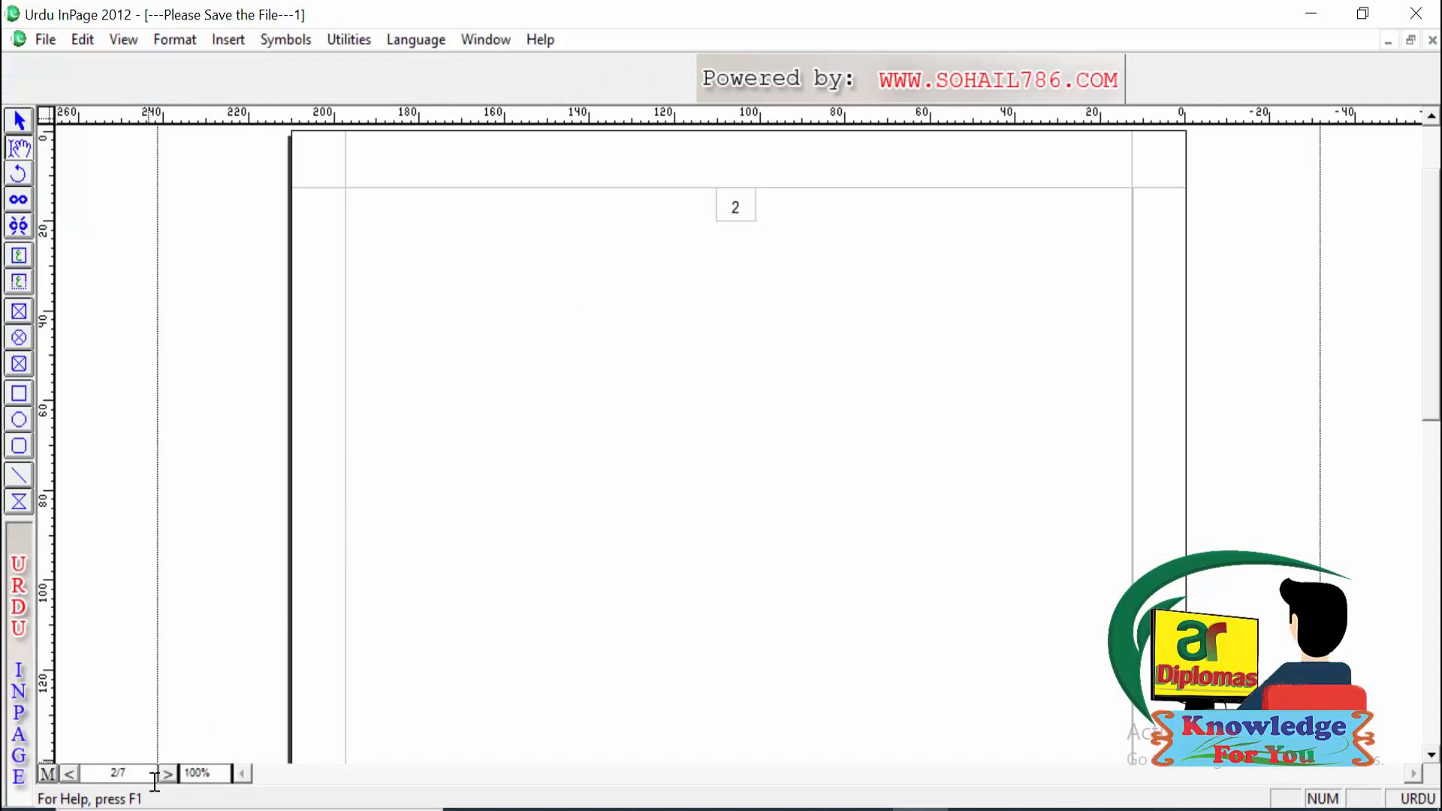
{"action": "left_click", "coordinate": [69, 774]}
{"action": "left_click", "coordinate": [227, 38]}
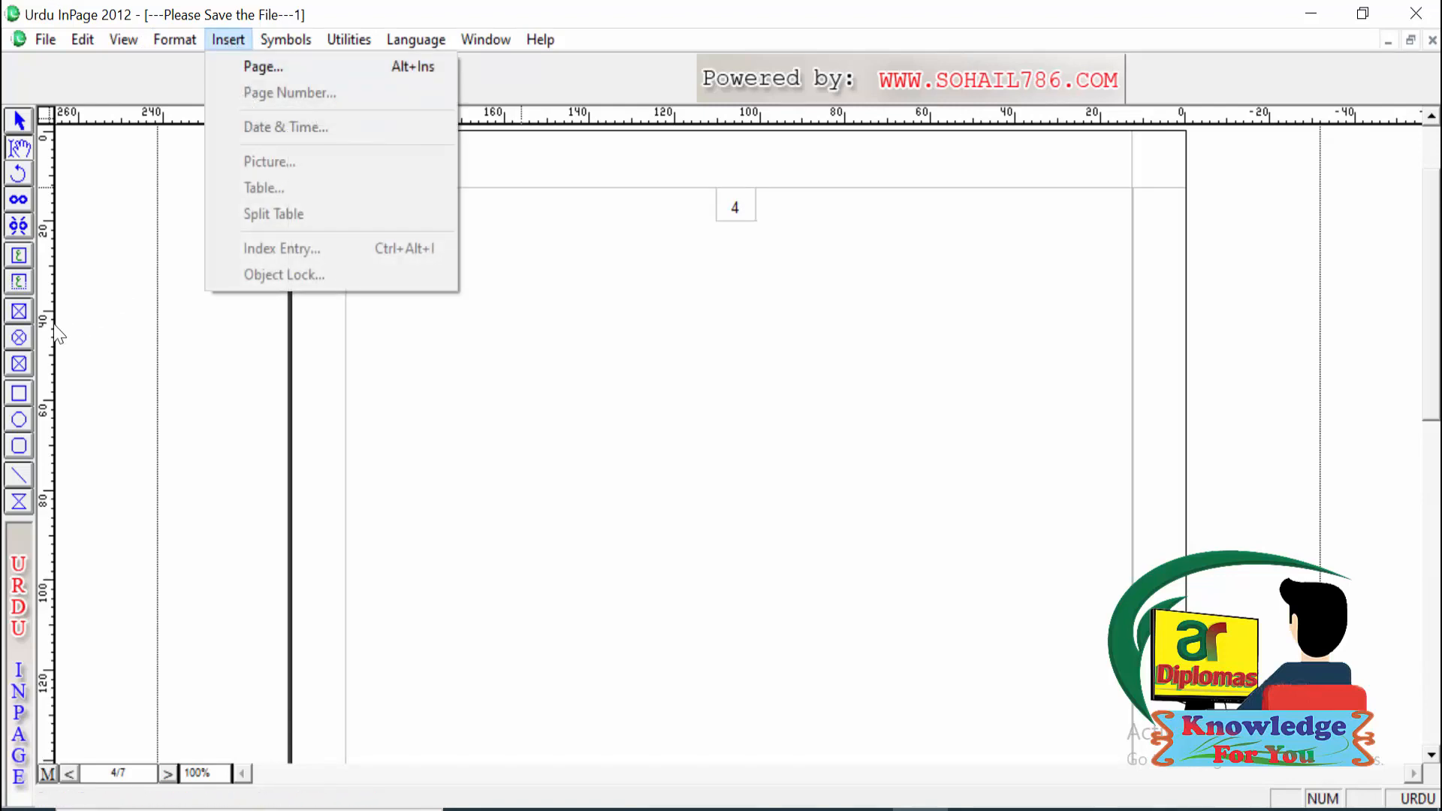
{"action": "left_click", "coordinate": [496, 469]}
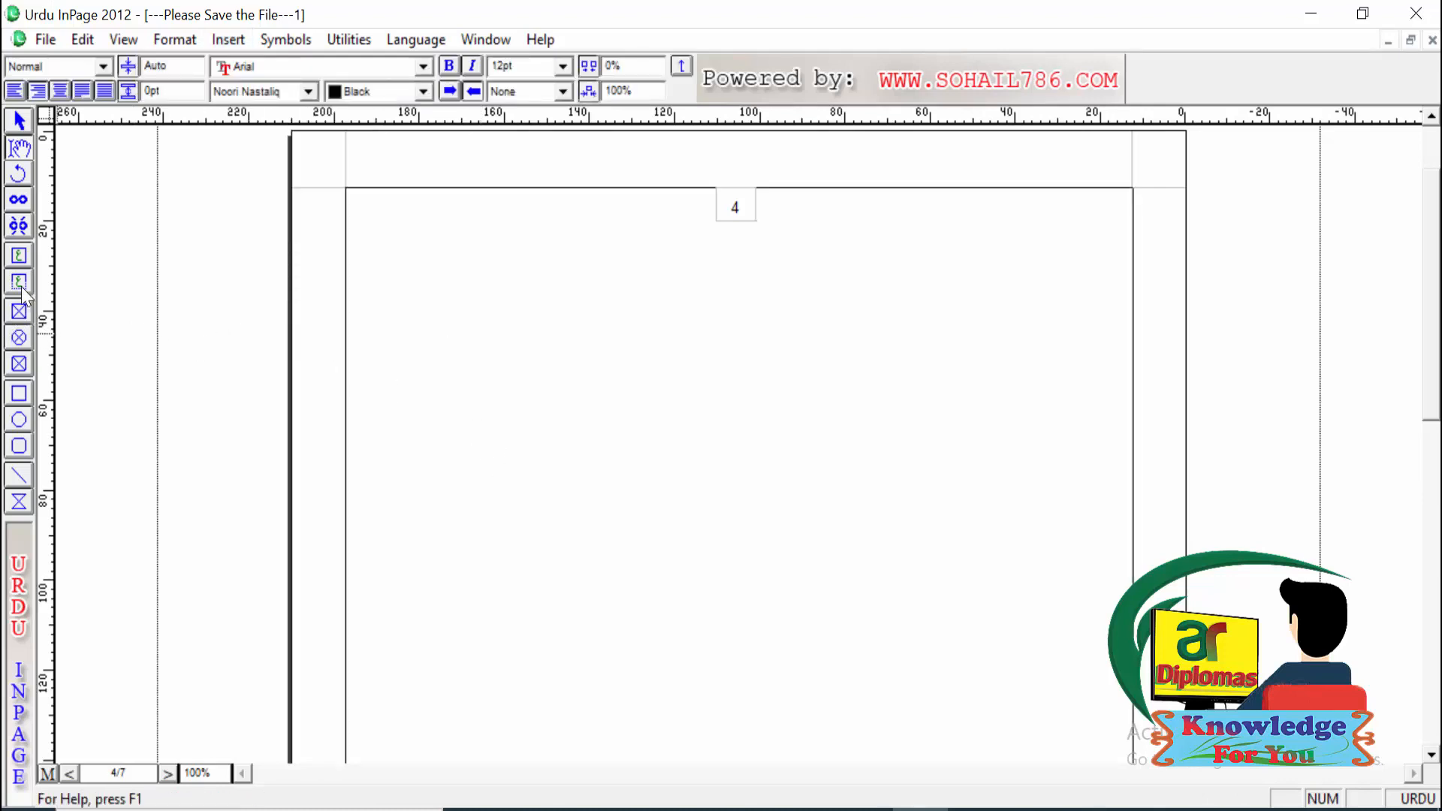
Step: Draw a rectangular picture box about 80 mm wide mid-page on page 4 and browse for a picture without importing one
{"action": "left_click", "coordinate": [19, 312]}
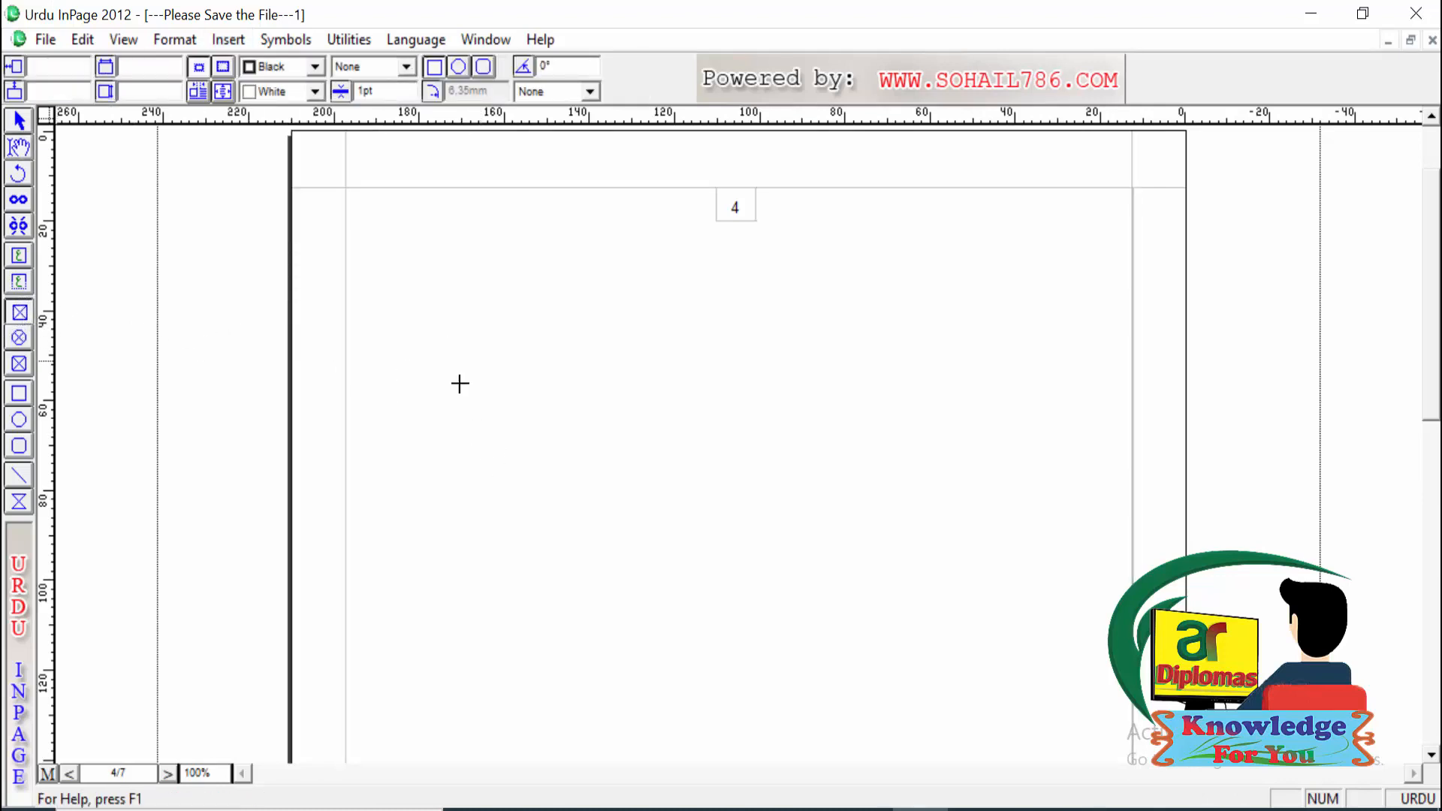
{"action": "left_click_drag", "start_coordinate": [545, 344], "coordinate": [894, 615]}
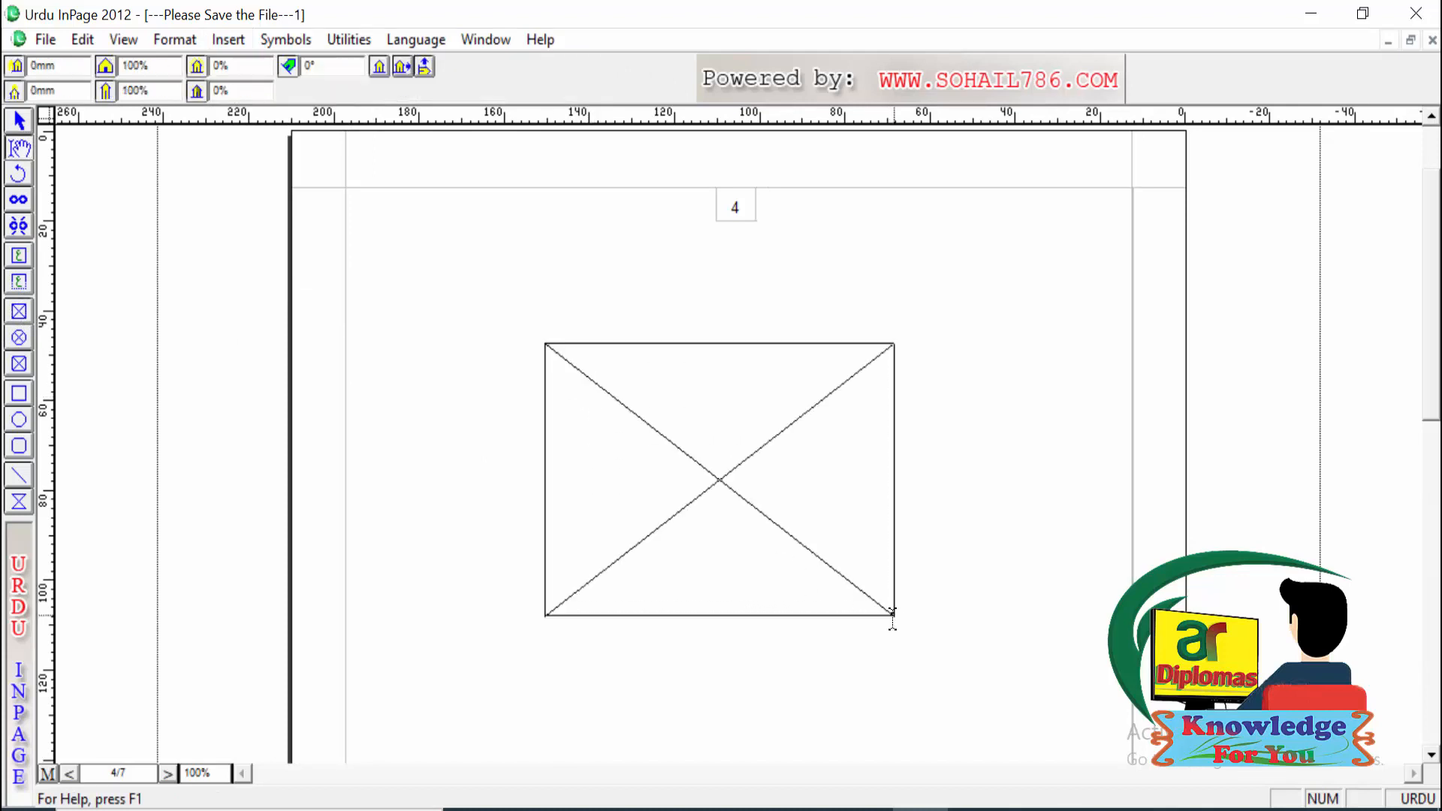
{"action": "right_click", "coordinate": [713, 479]}
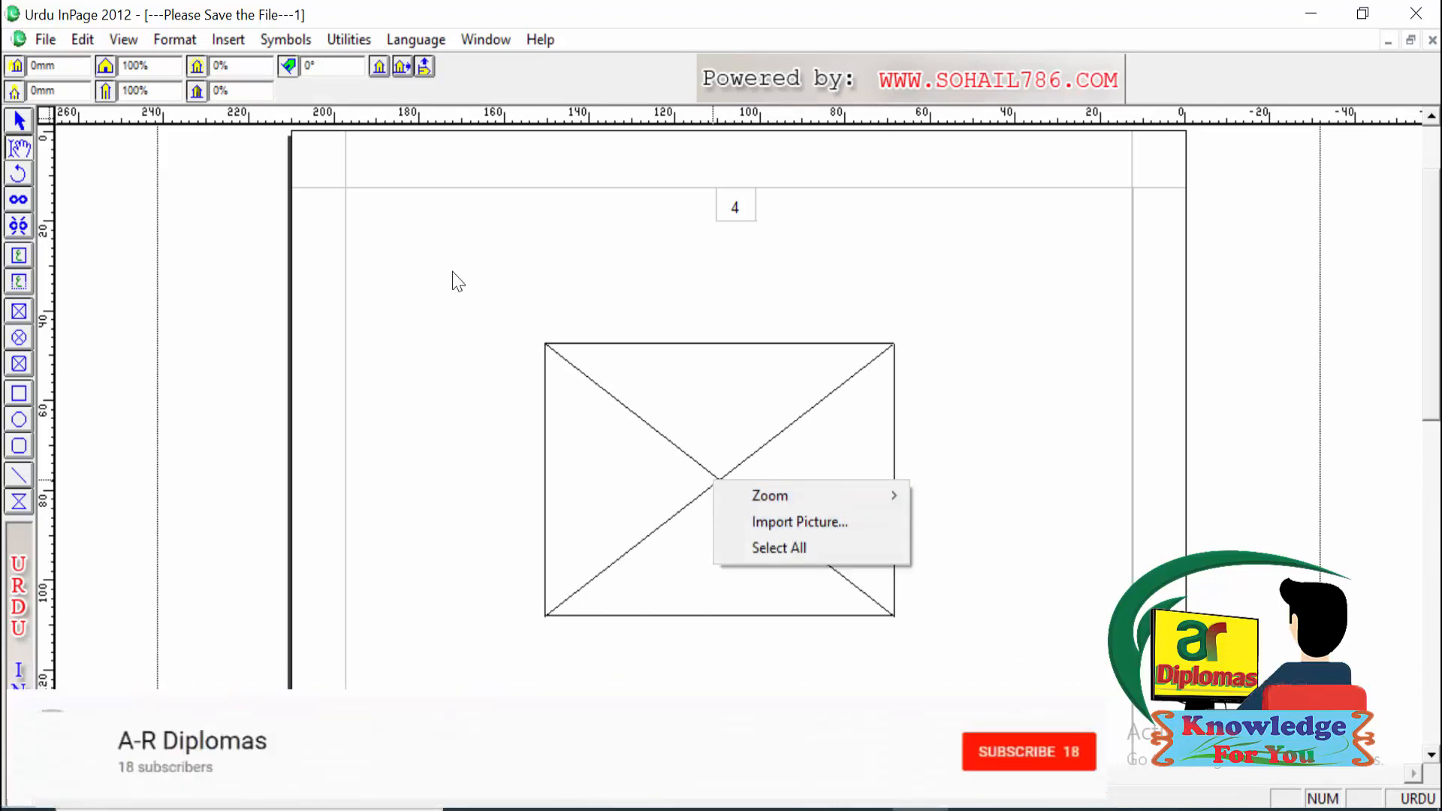
{"action": "left_click", "coordinate": [237, 38]}
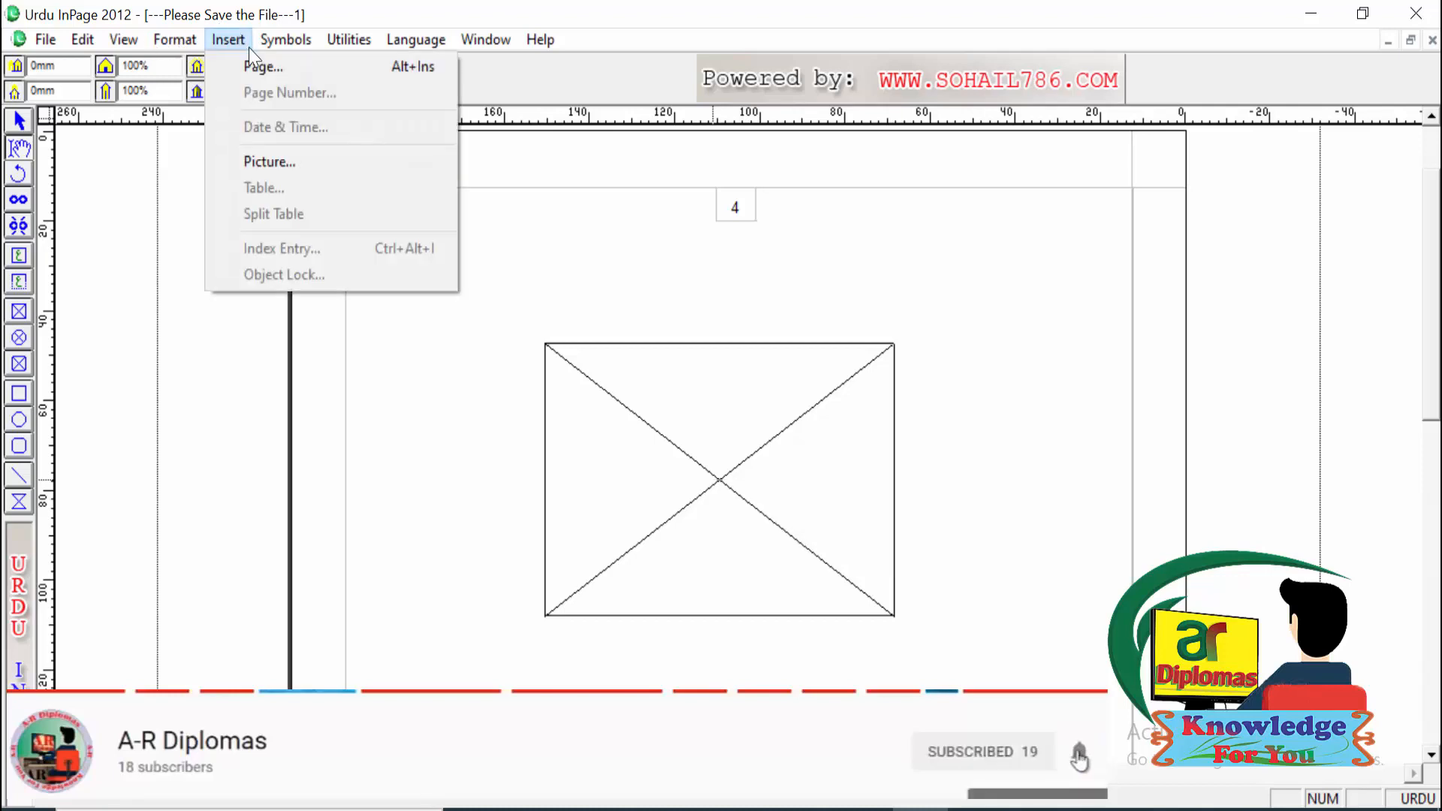
{"action": "left_click", "coordinate": [279, 160]}
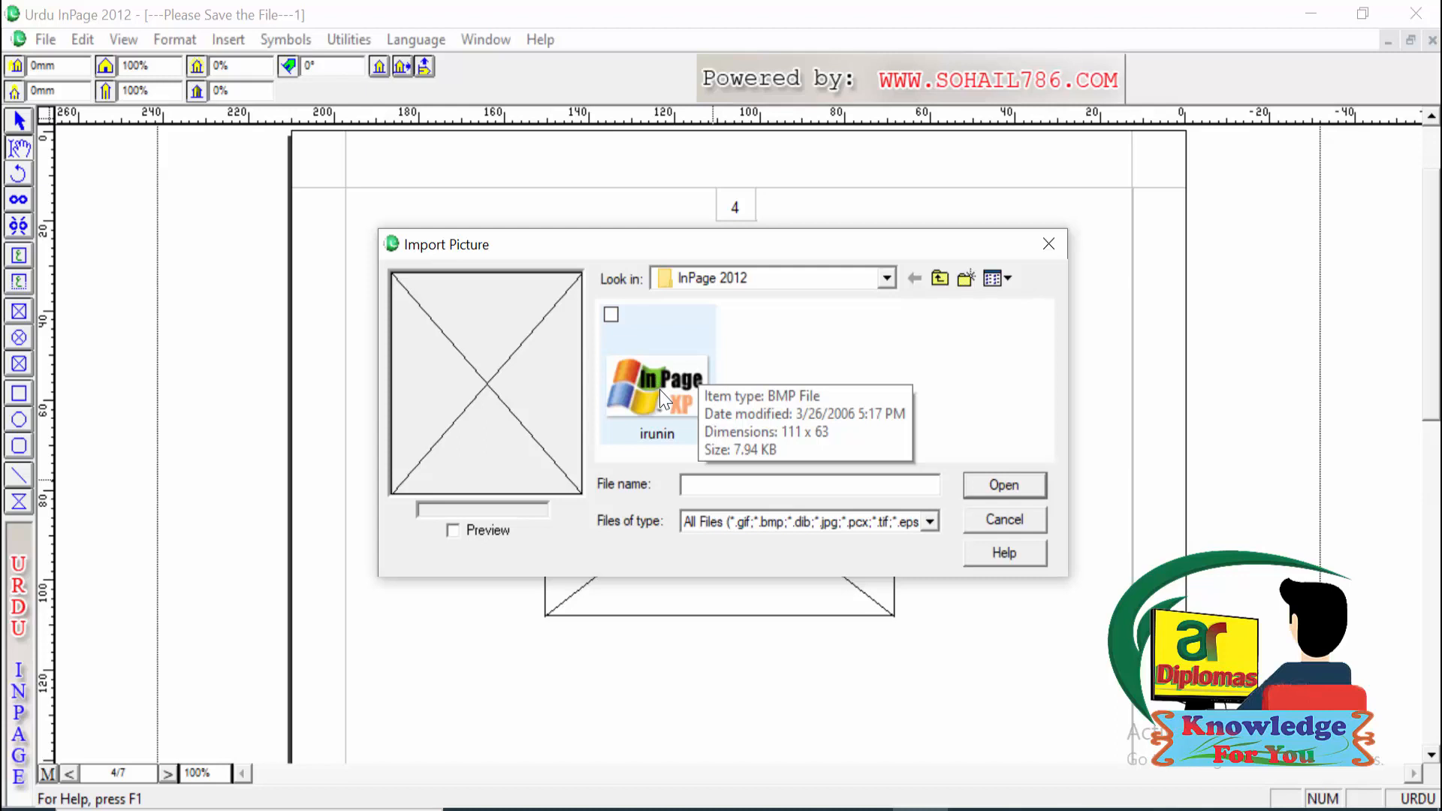
{"action": "left_click", "coordinate": [1054, 245]}
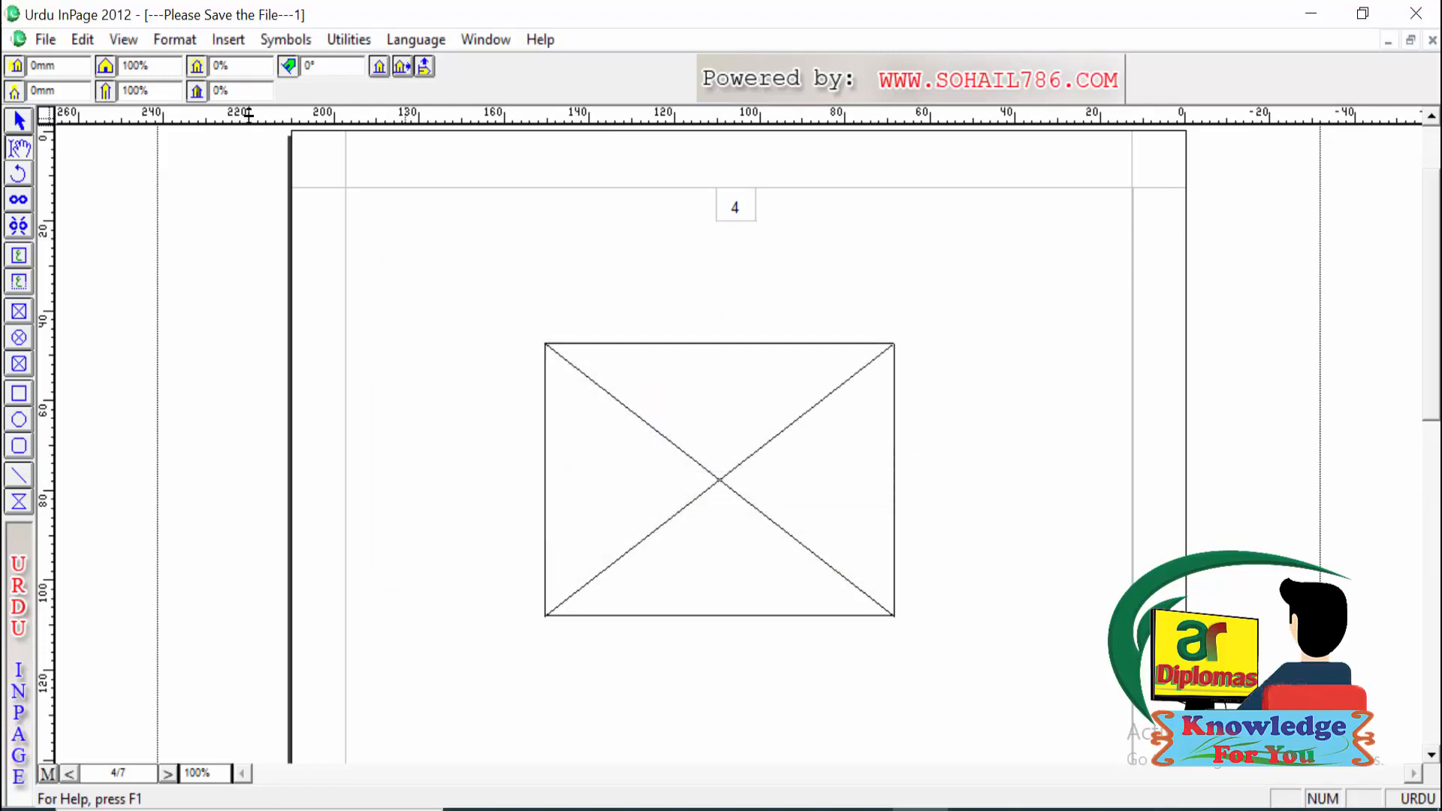
Step: Delete the empty picture box from page 4
{"action": "left_click", "coordinate": [21, 122]}
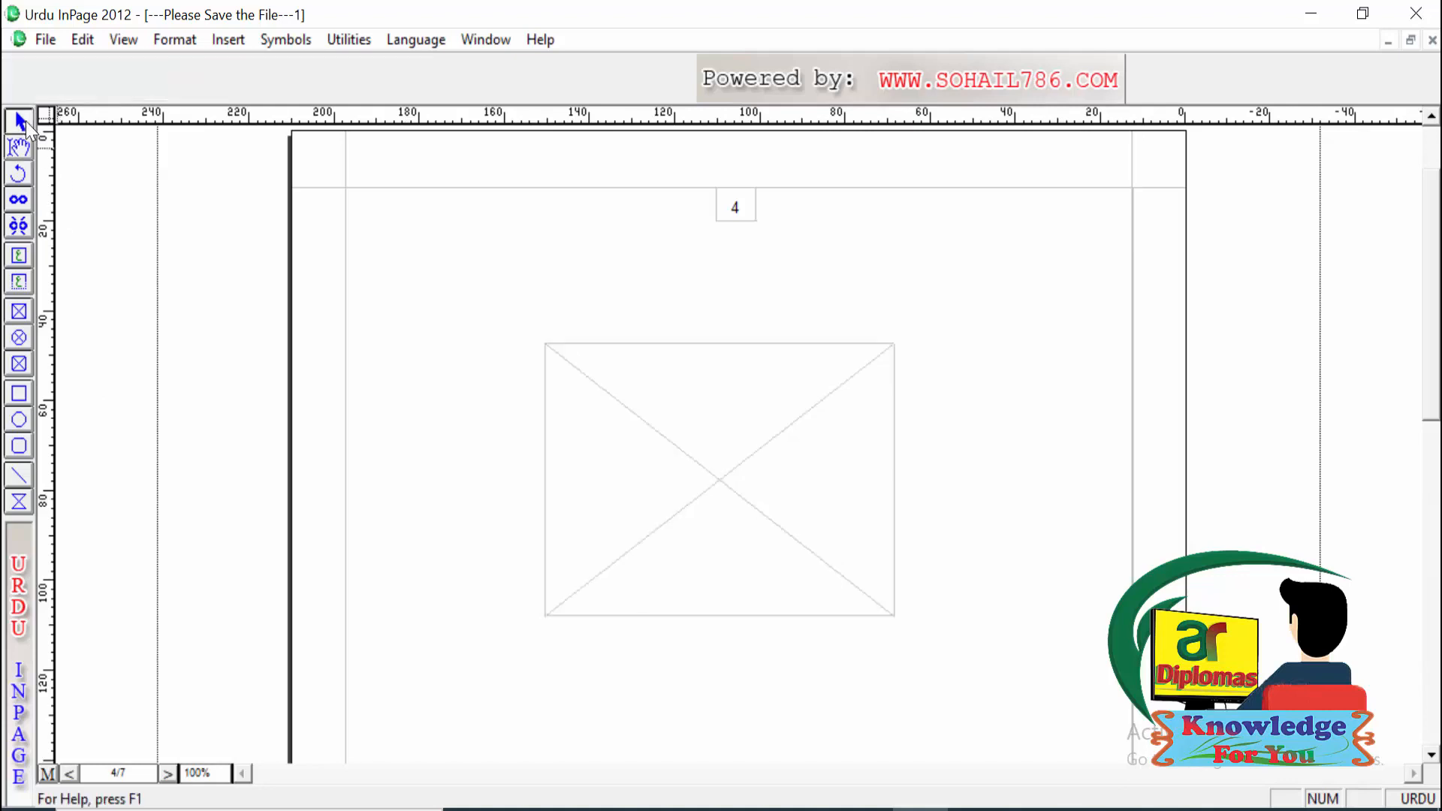
{"action": "left_click", "coordinate": [668, 393]}
{"action": "key", "text": "Delete"}
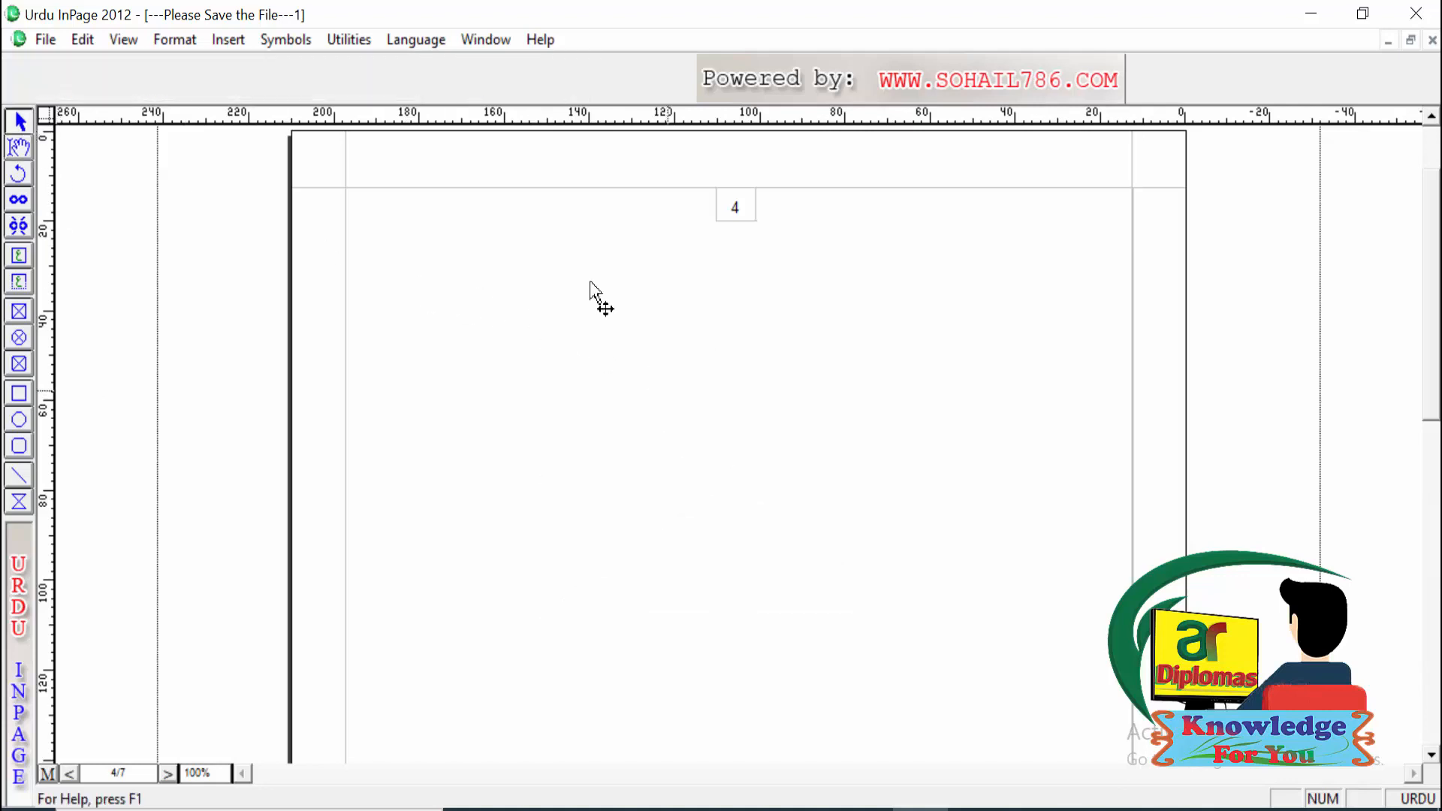
{"action": "left_click", "coordinate": [223, 39]}
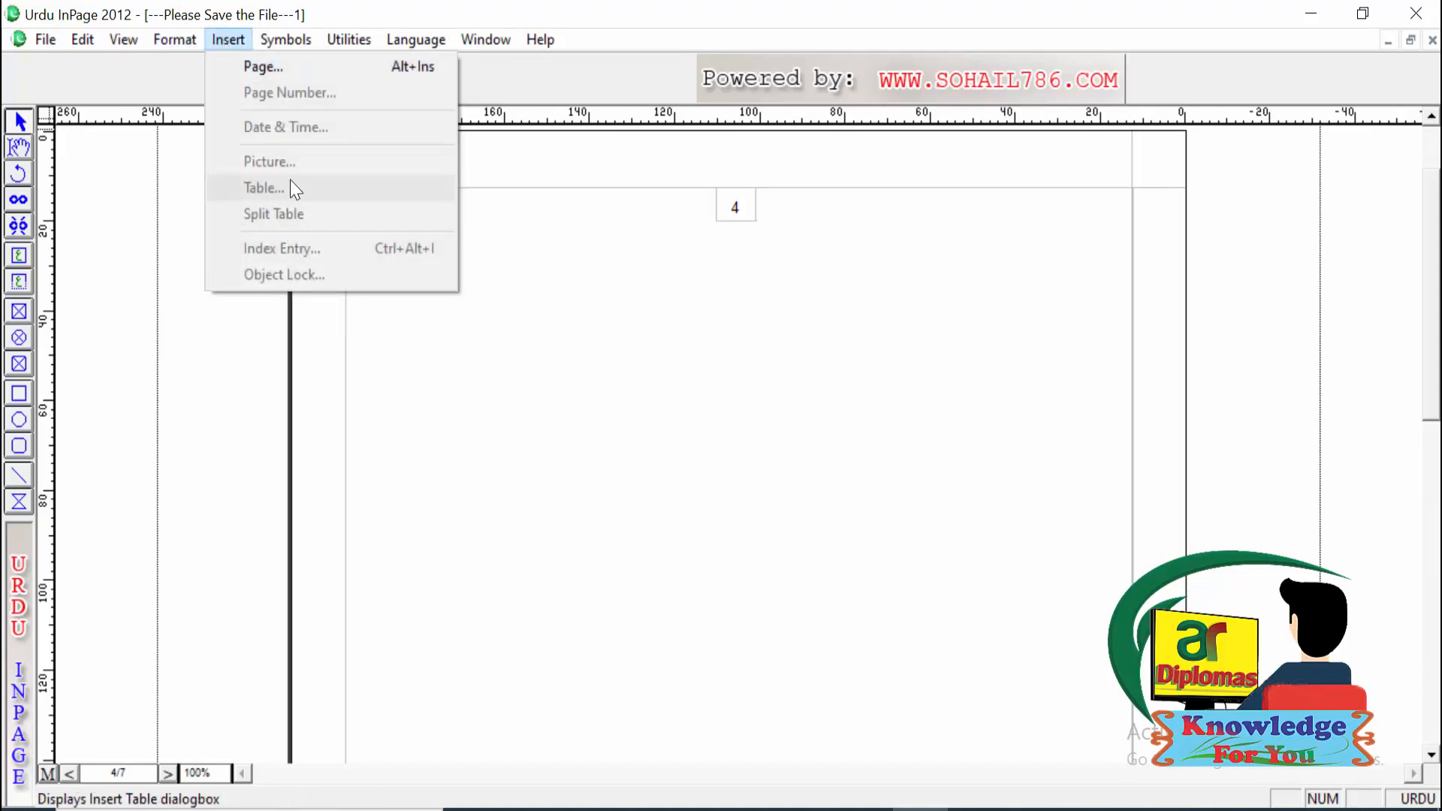
{"action": "left_click", "coordinate": [126, 635]}
{"action": "key", "text": "alt+minus"}
Step: Insert a table with 6 rows and 6 columns into the document's main text area
{"action": "left_click", "coordinate": [649, 557]}
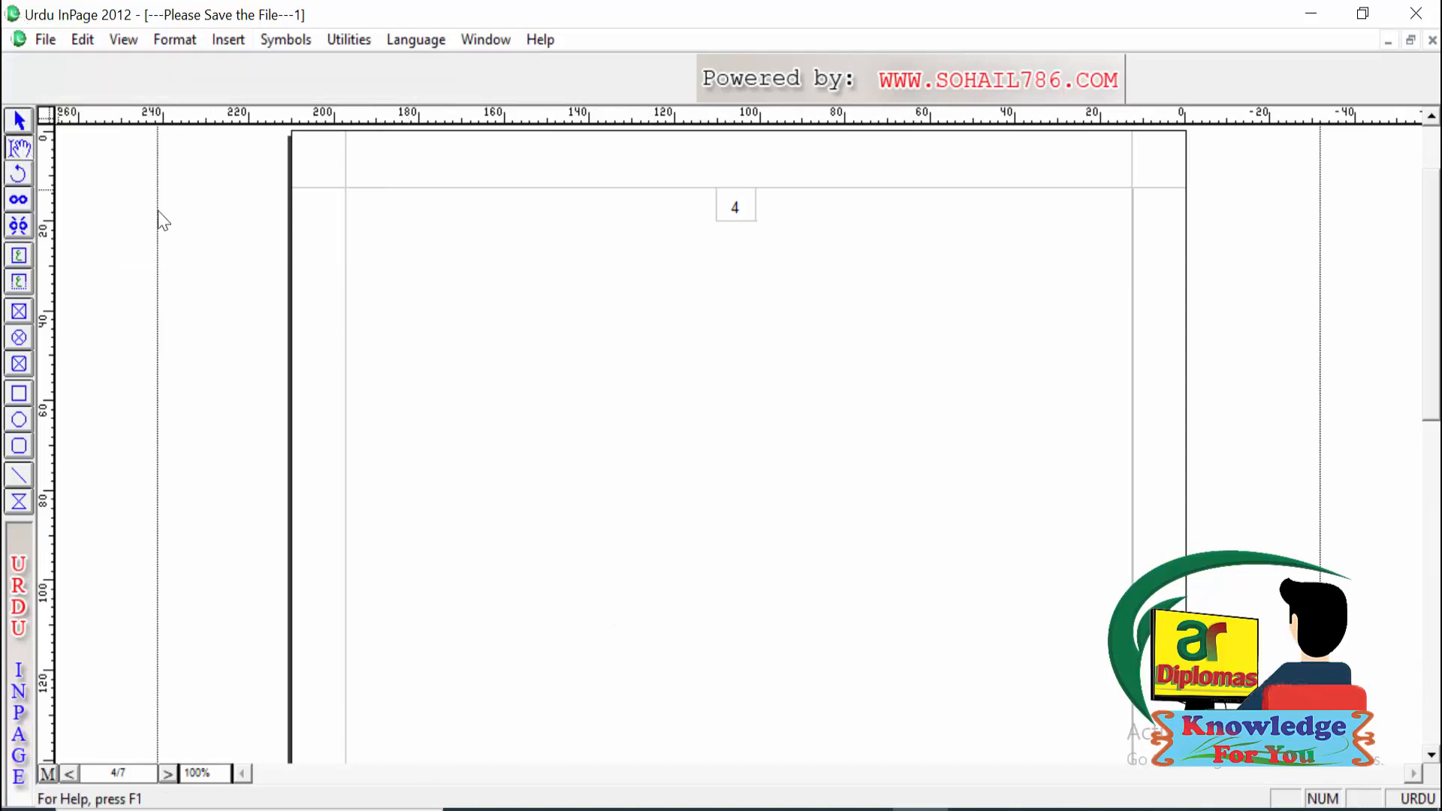
{"action": "left_click", "coordinate": [234, 45]}
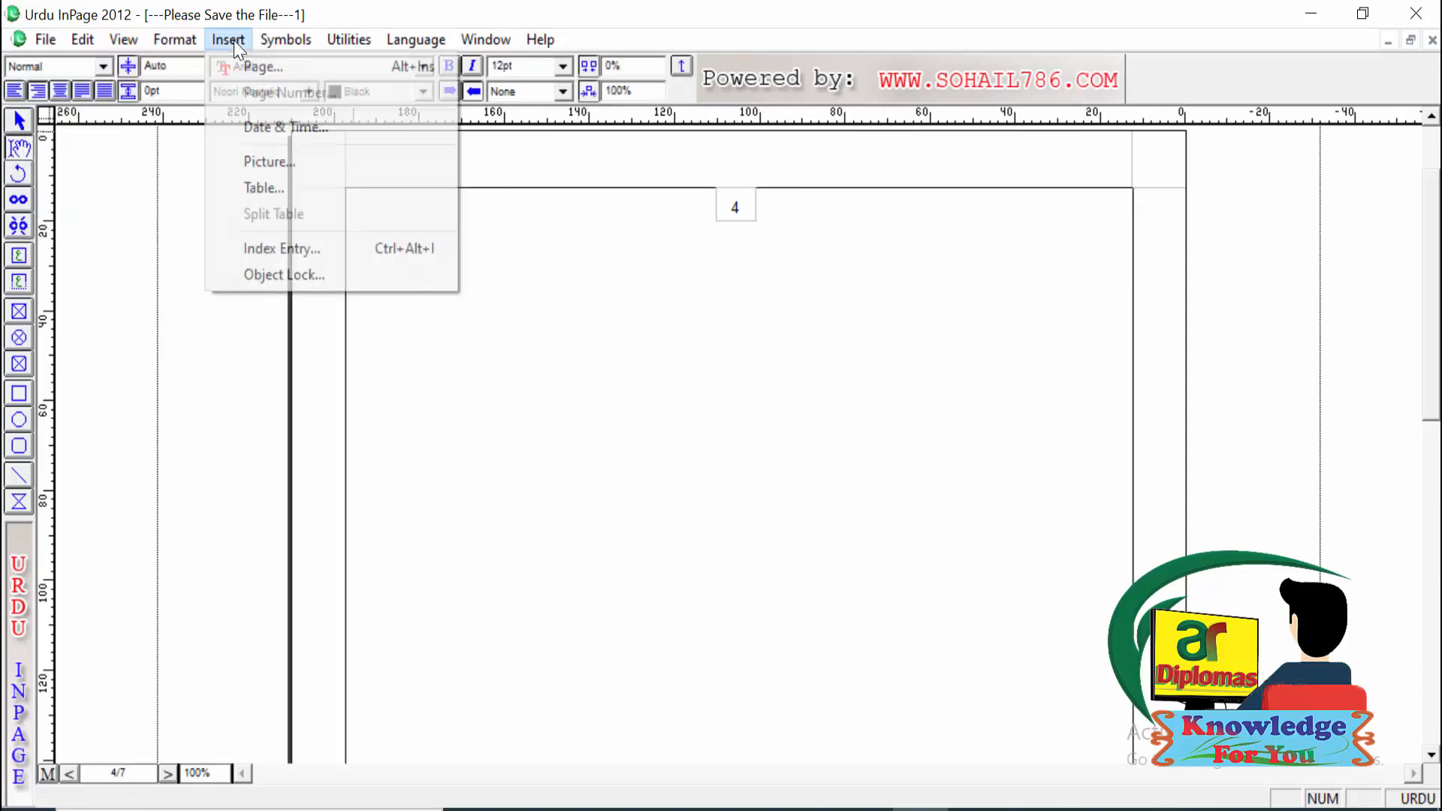
{"action": "left_click", "coordinate": [291, 188]}
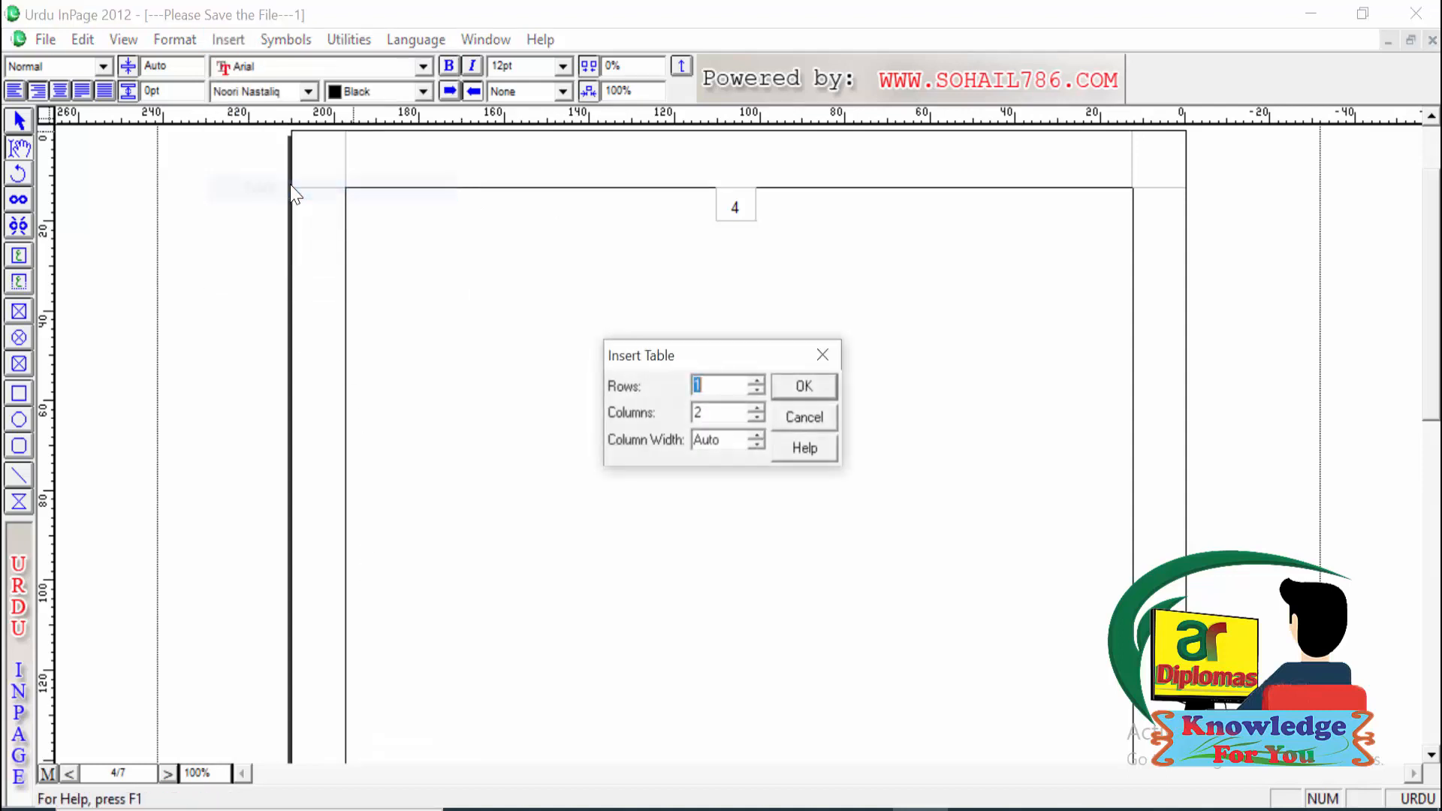
{"action": "left_click", "coordinate": [733, 386]}
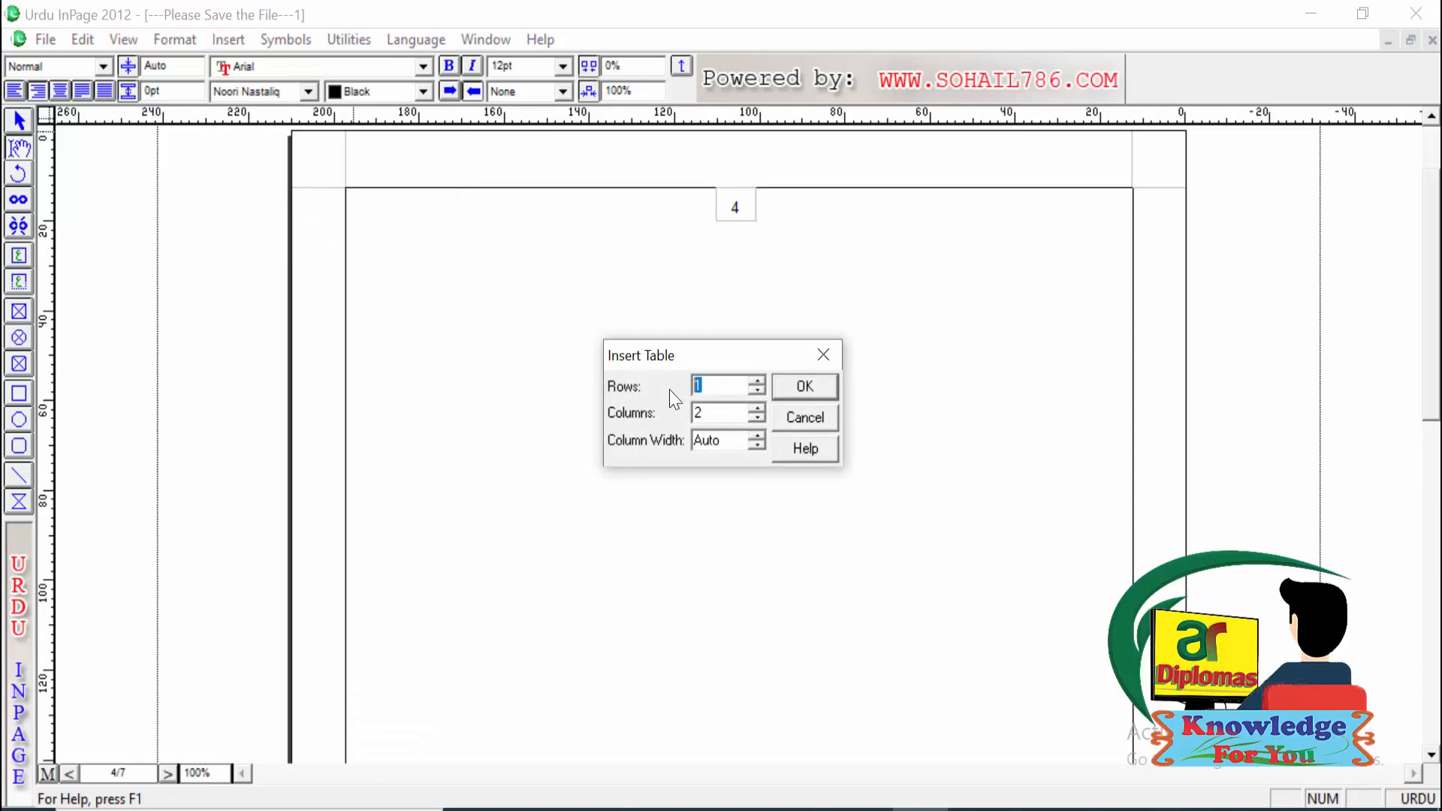
{"action": "type", "text": "6"}
{"action": "left_click", "coordinate": [805, 385]}
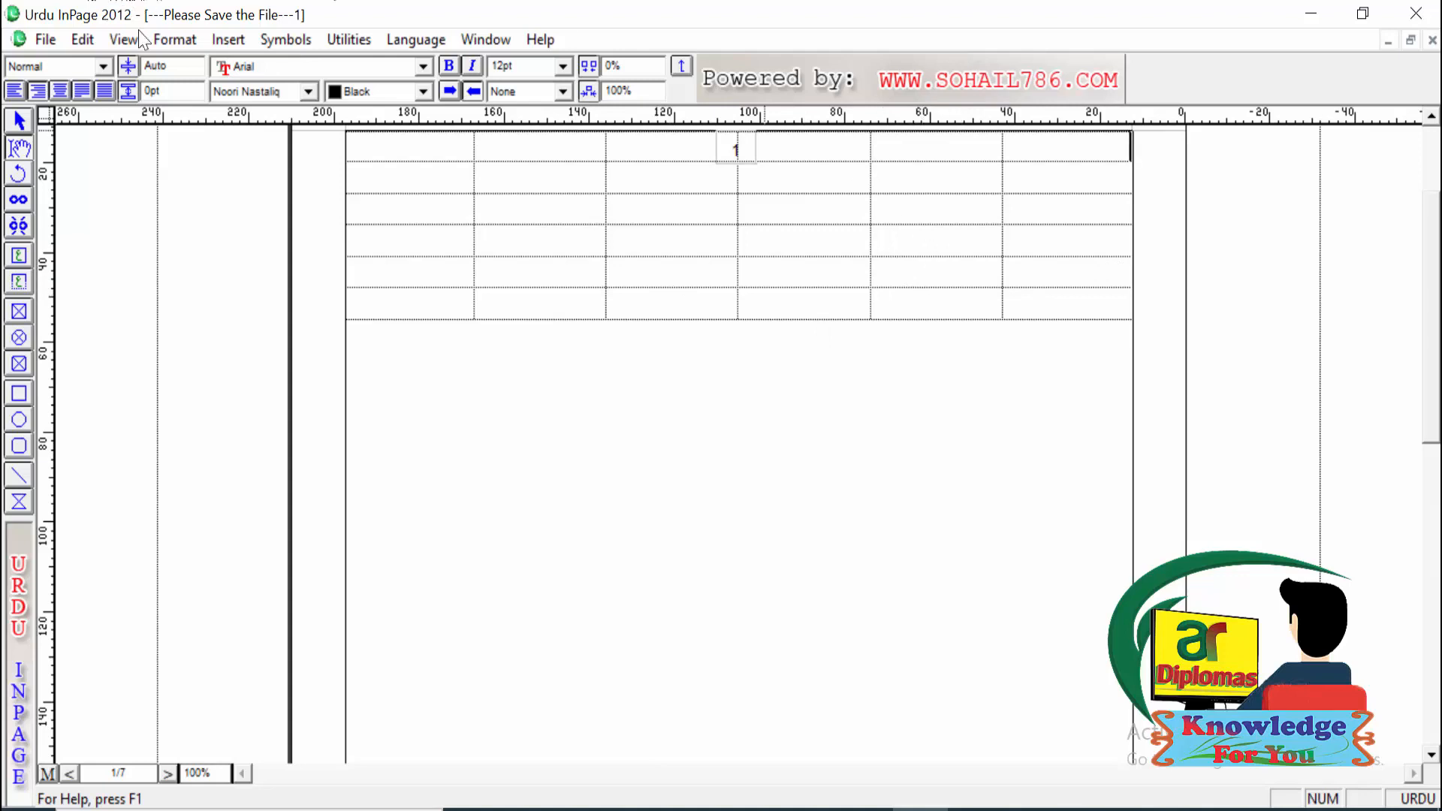
Step: Use Split Table with the text cursor in the first row of the 6 by 6 table
{"action": "left_click", "coordinate": [227, 42]}
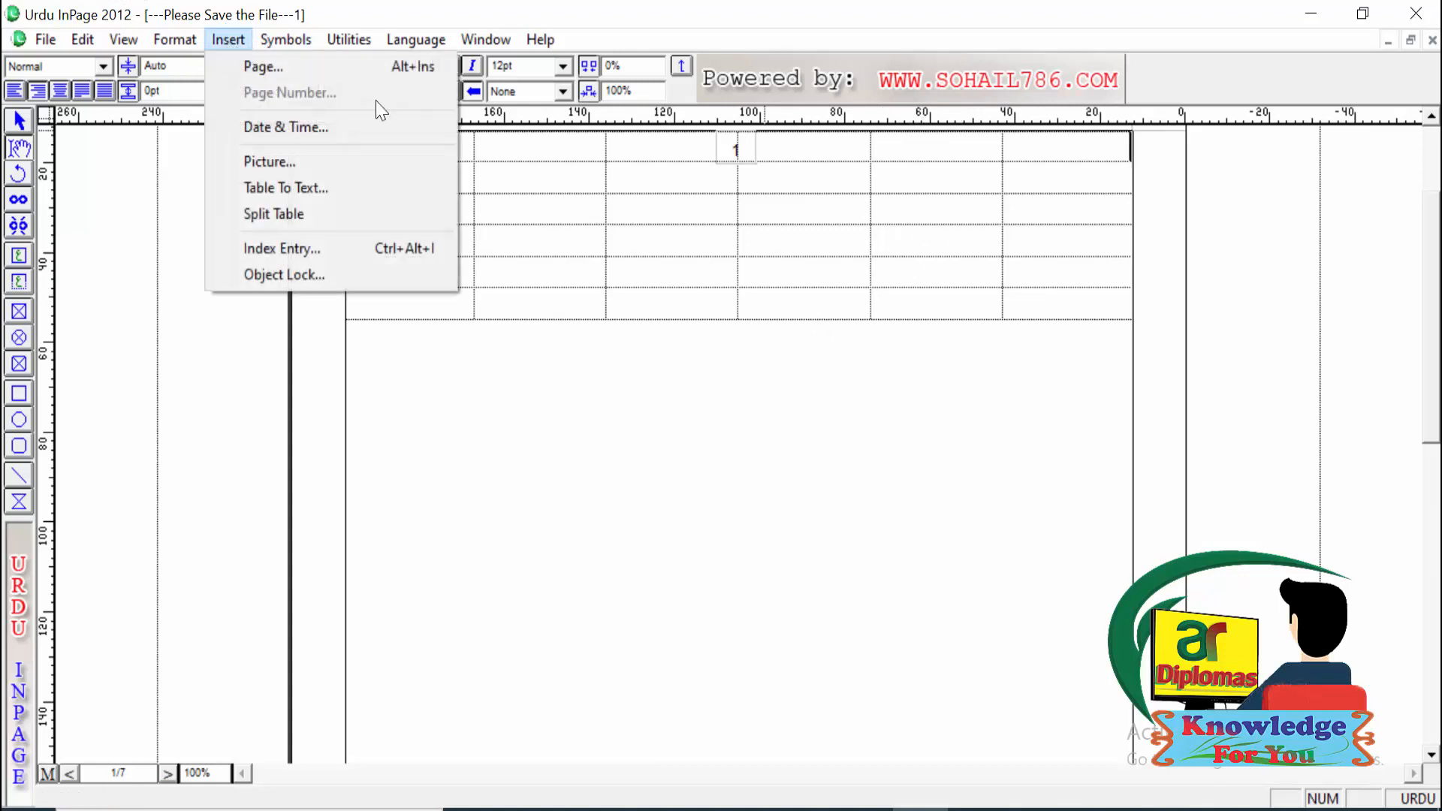
{"action": "left_click", "coordinate": [1080, 148]}
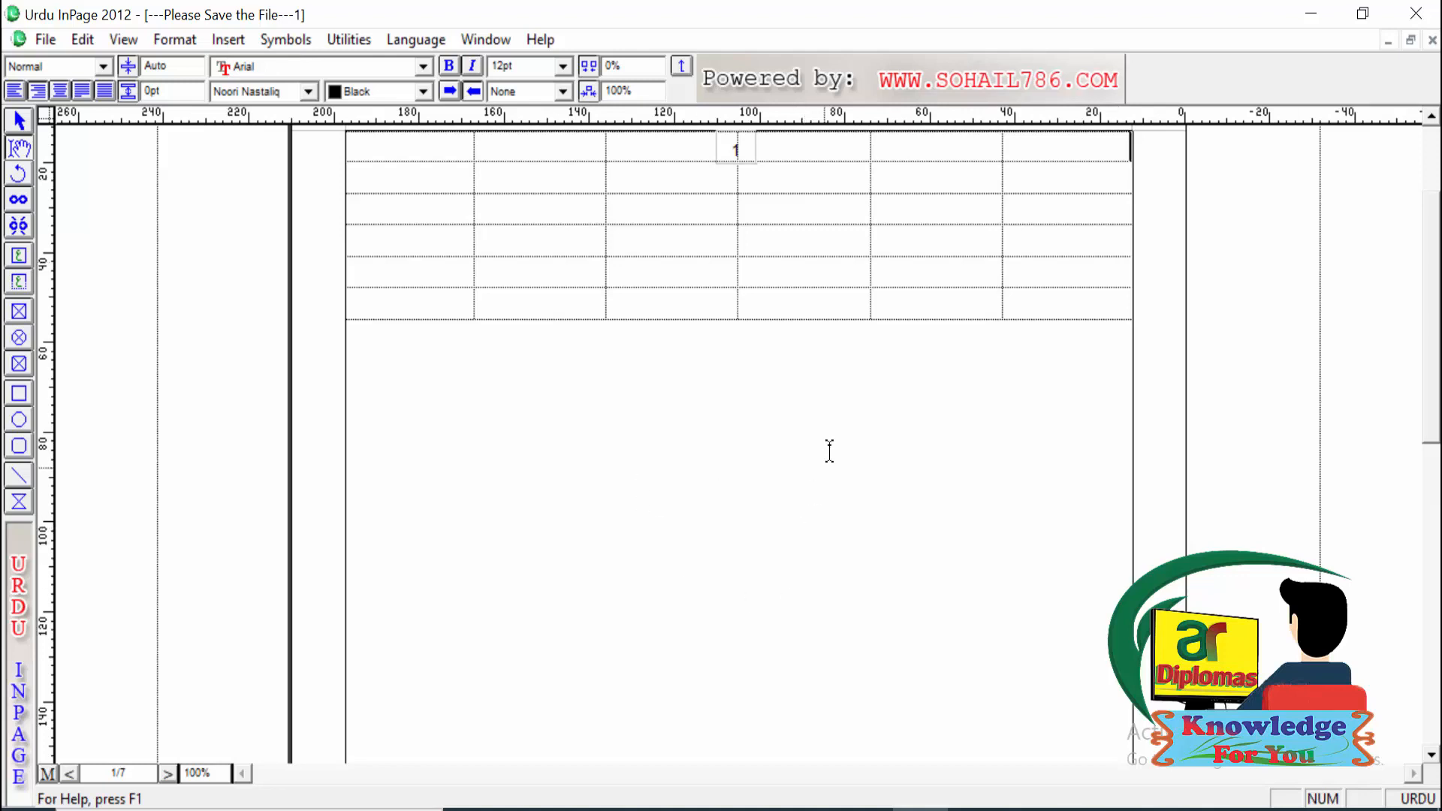
{"action": "left_click", "coordinate": [228, 40]}
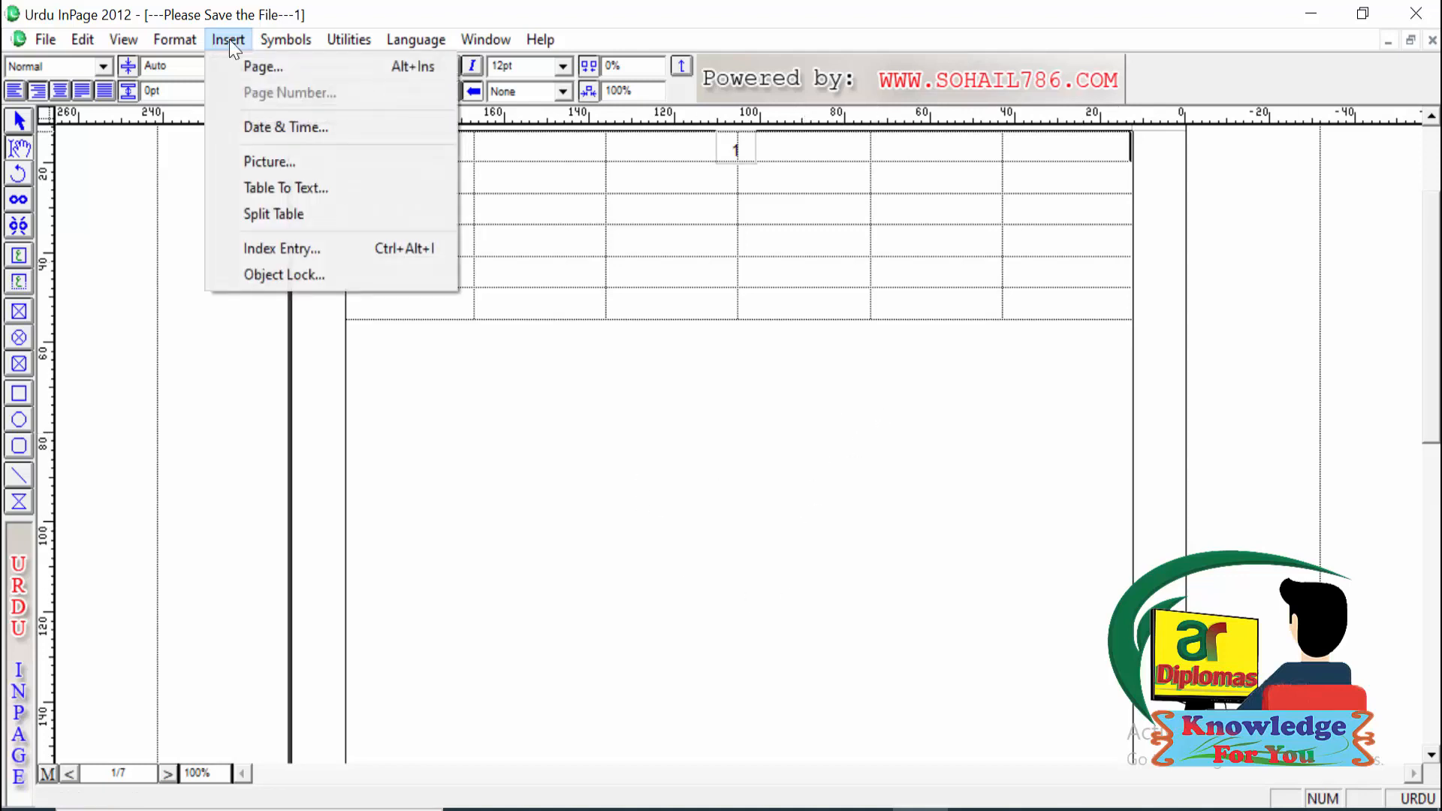
{"action": "left_click", "coordinate": [259, 213]}
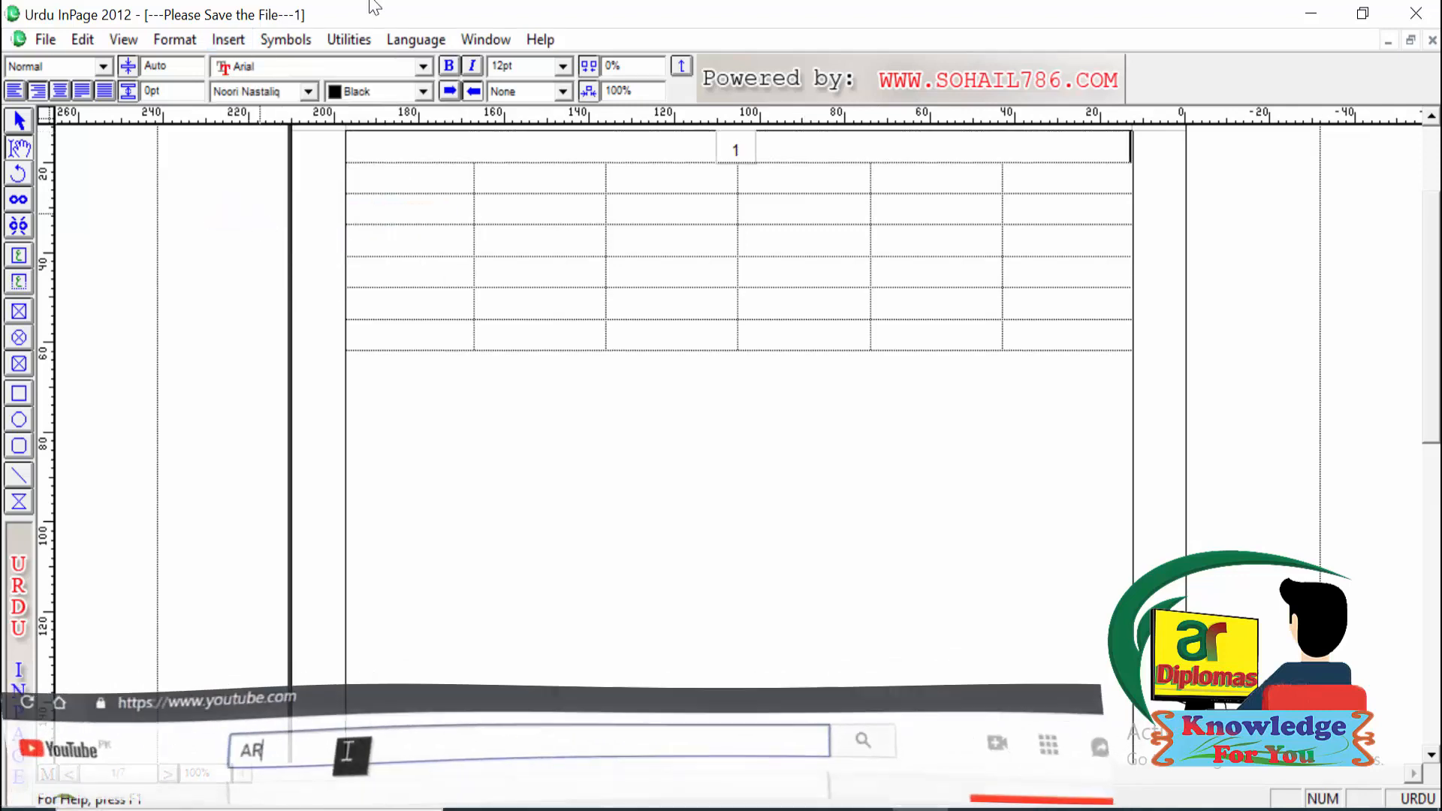
Step: Place the text cursor in the table's second row and use Split Table again
{"action": "left_click", "coordinate": [227, 41]}
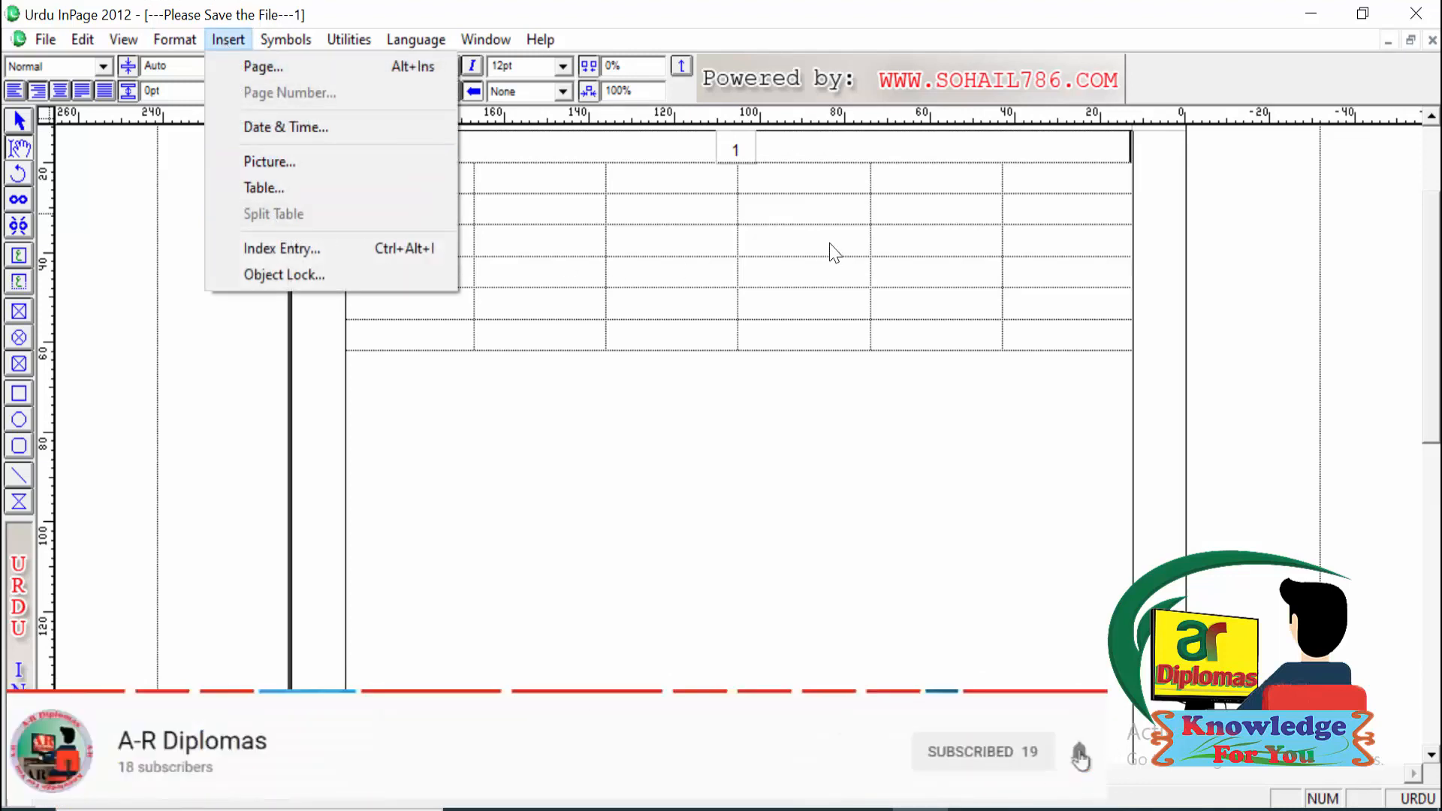
{"action": "left_click", "coordinate": [802, 204]}
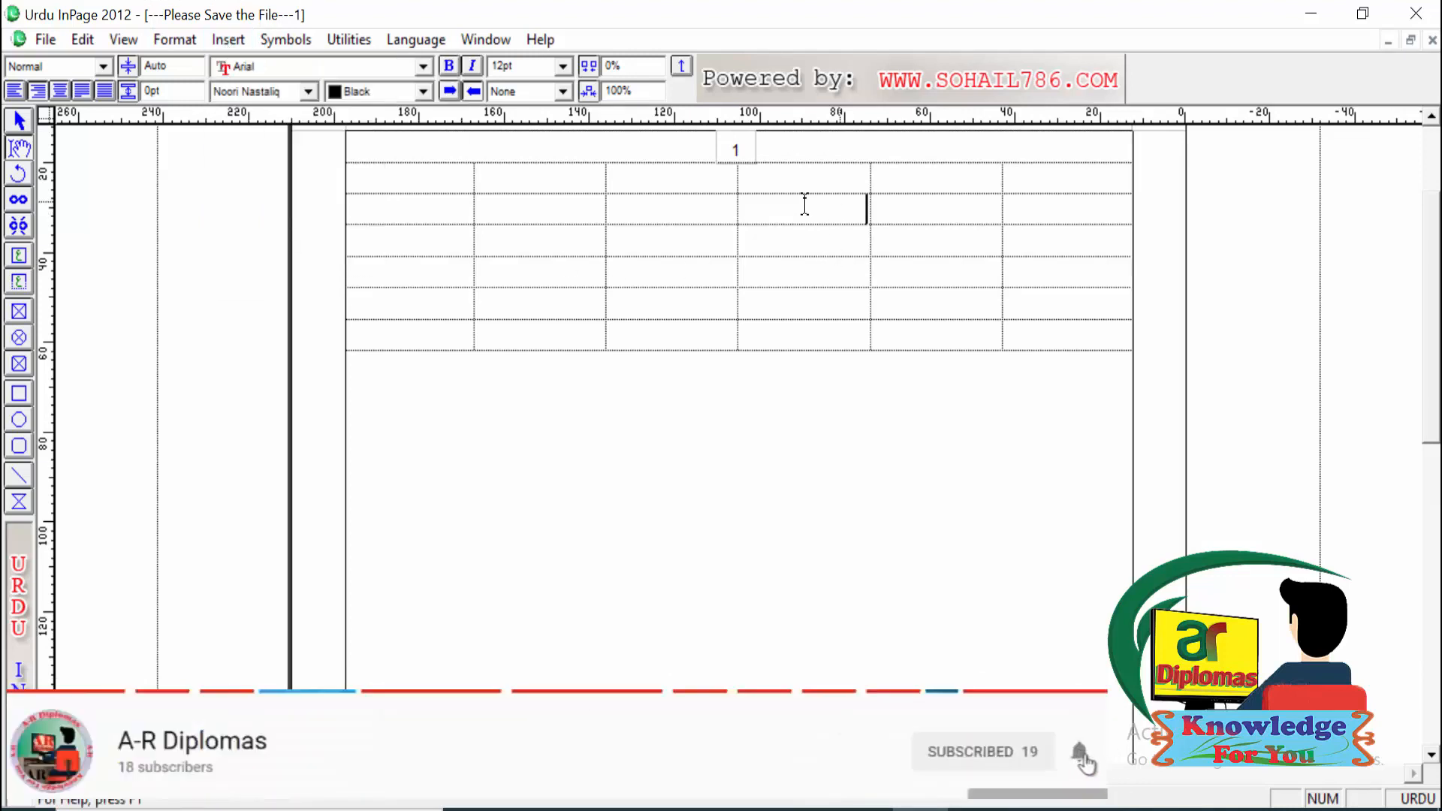
{"action": "left_click", "coordinate": [234, 38]}
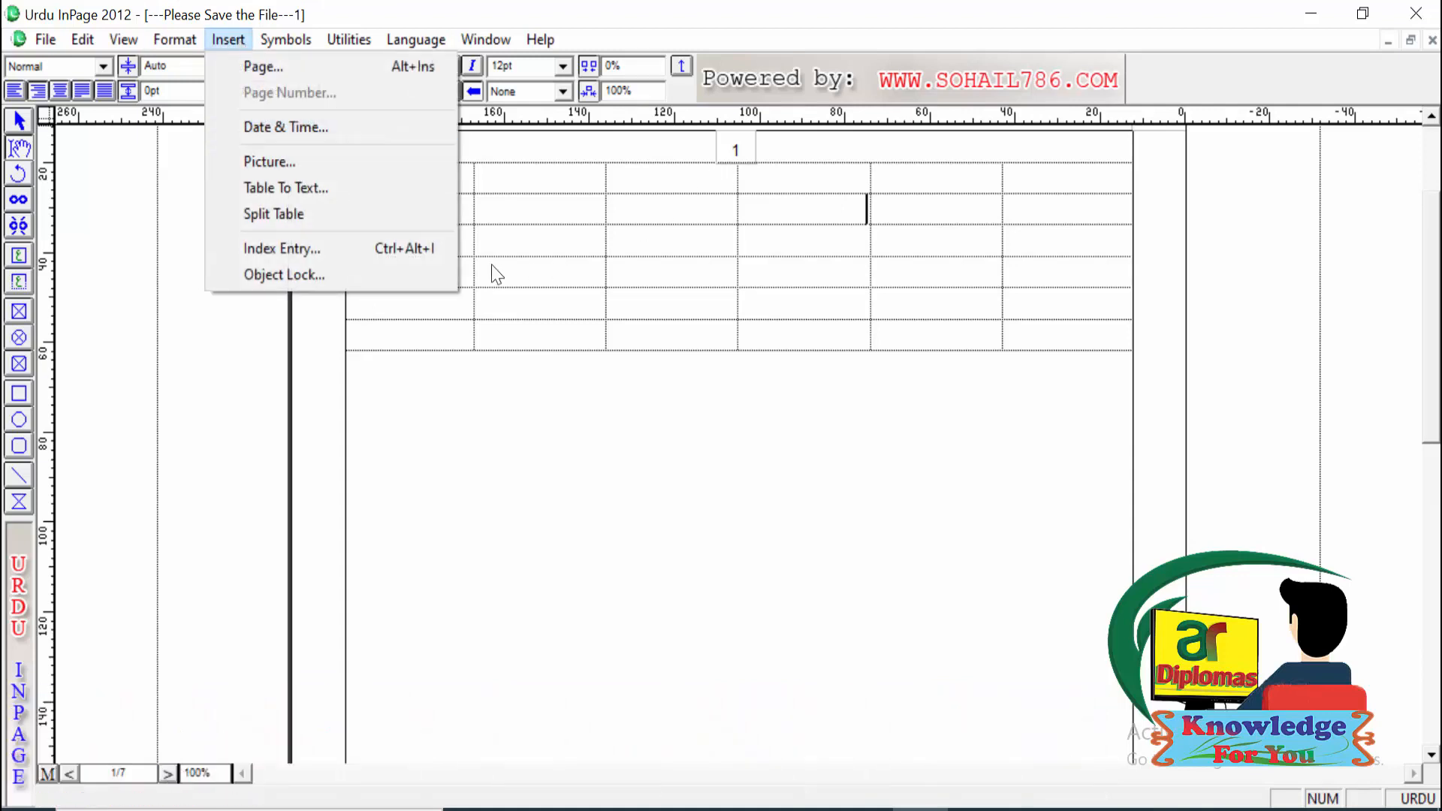
{"action": "left_click", "coordinate": [303, 211]}
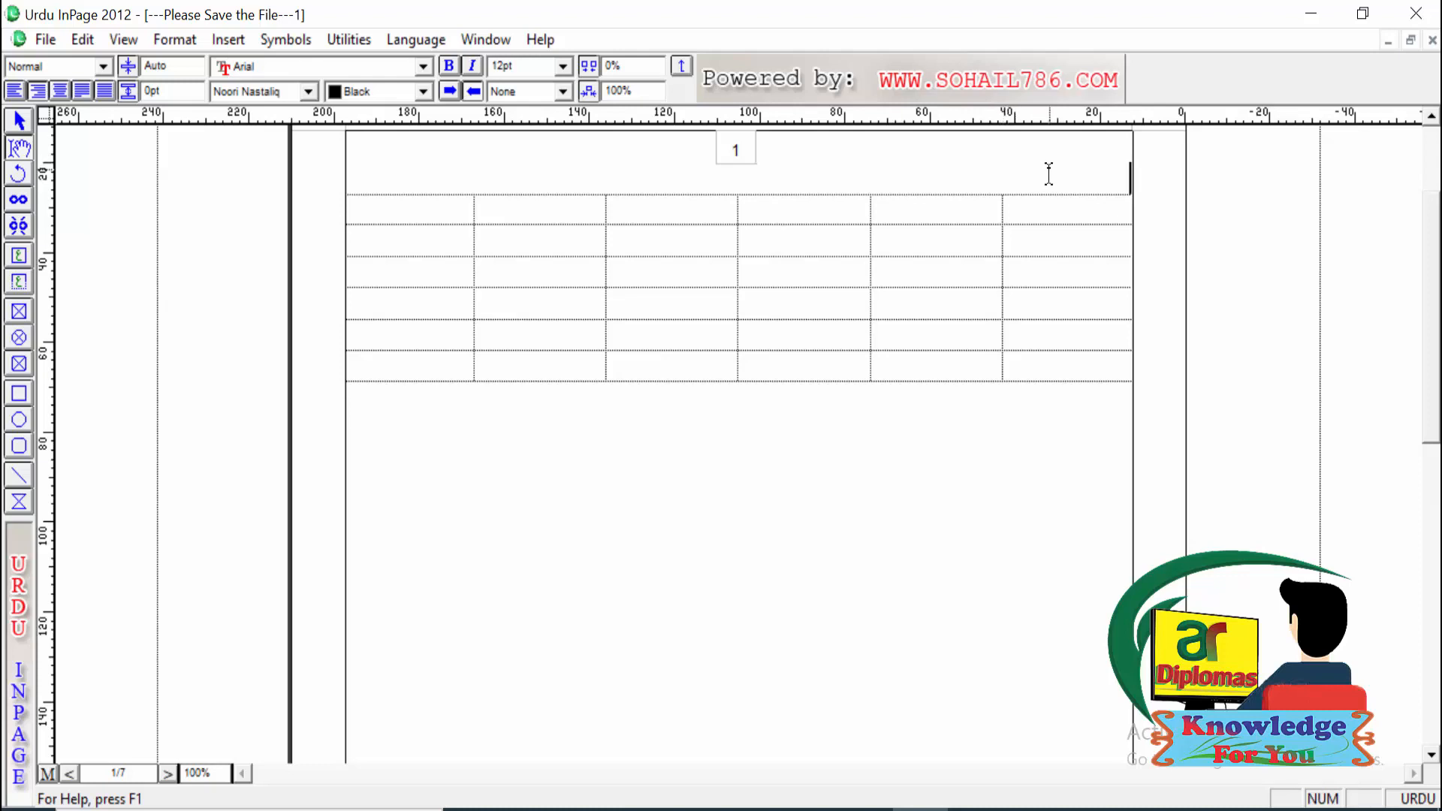
Step: Draw a rectangle about 76 mm wide and 42 mm high below the table
{"action": "left_click", "coordinate": [233, 37]}
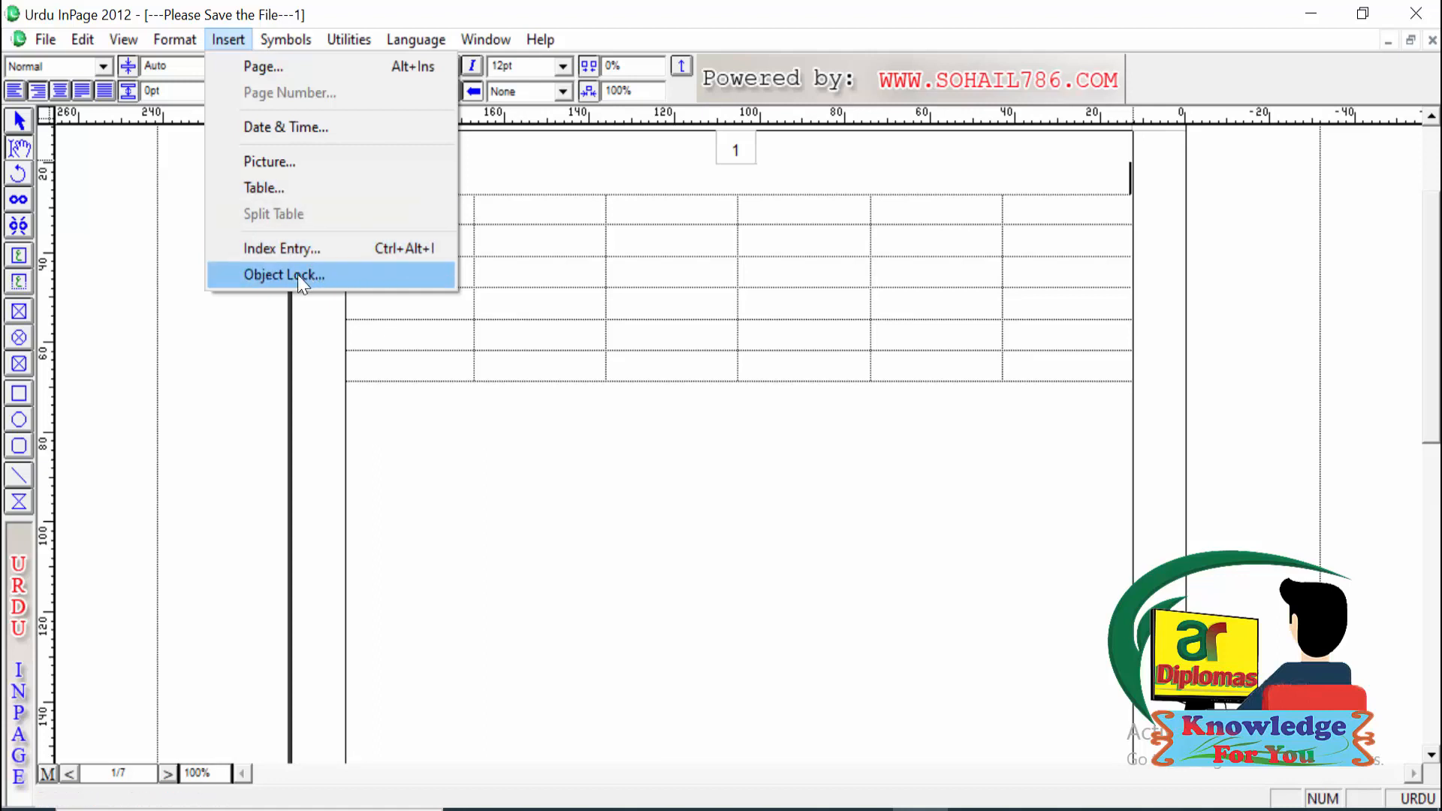
{"action": "left_click", "coordinate": [528, 656]}
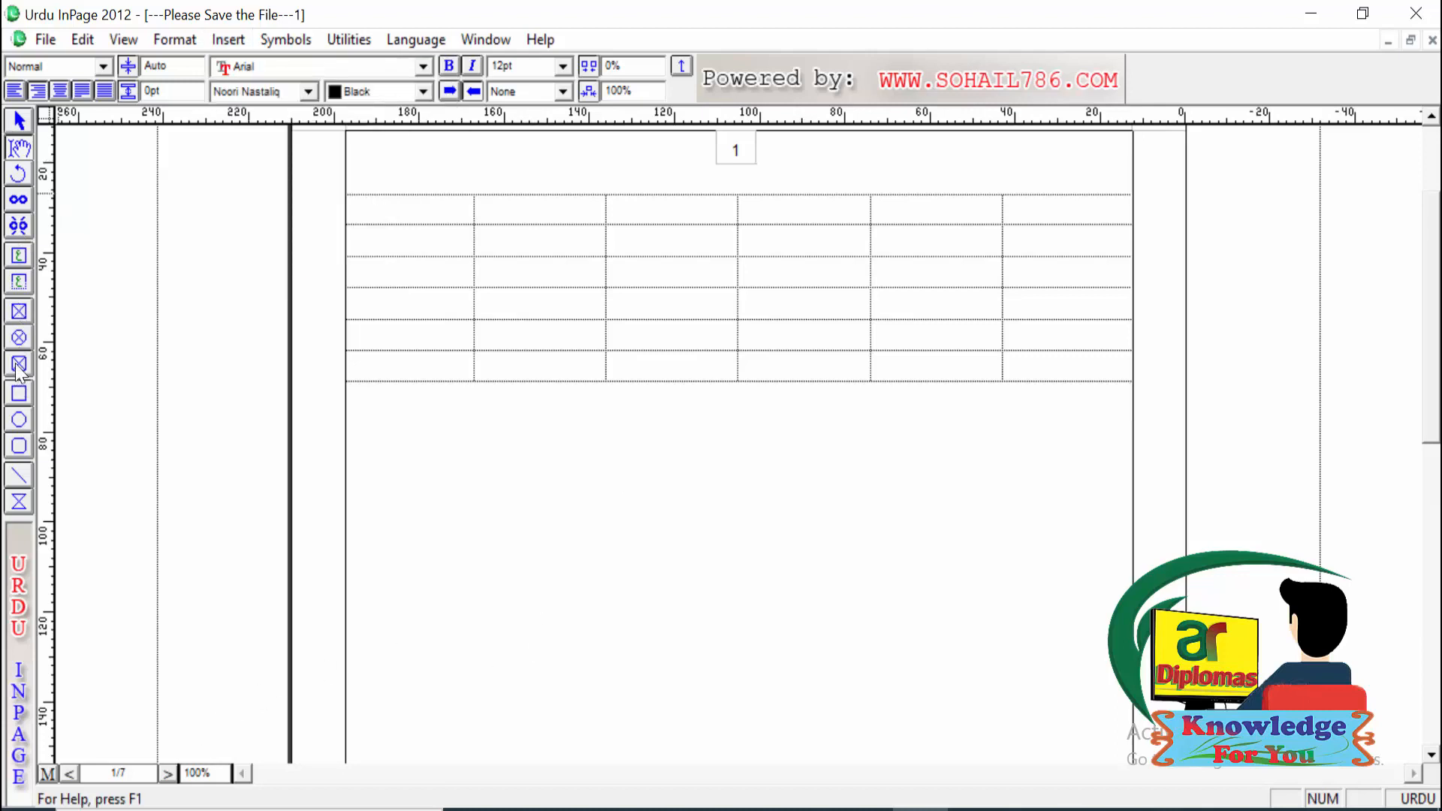
{"action": "left_click", "coordinate": [18, 393]}
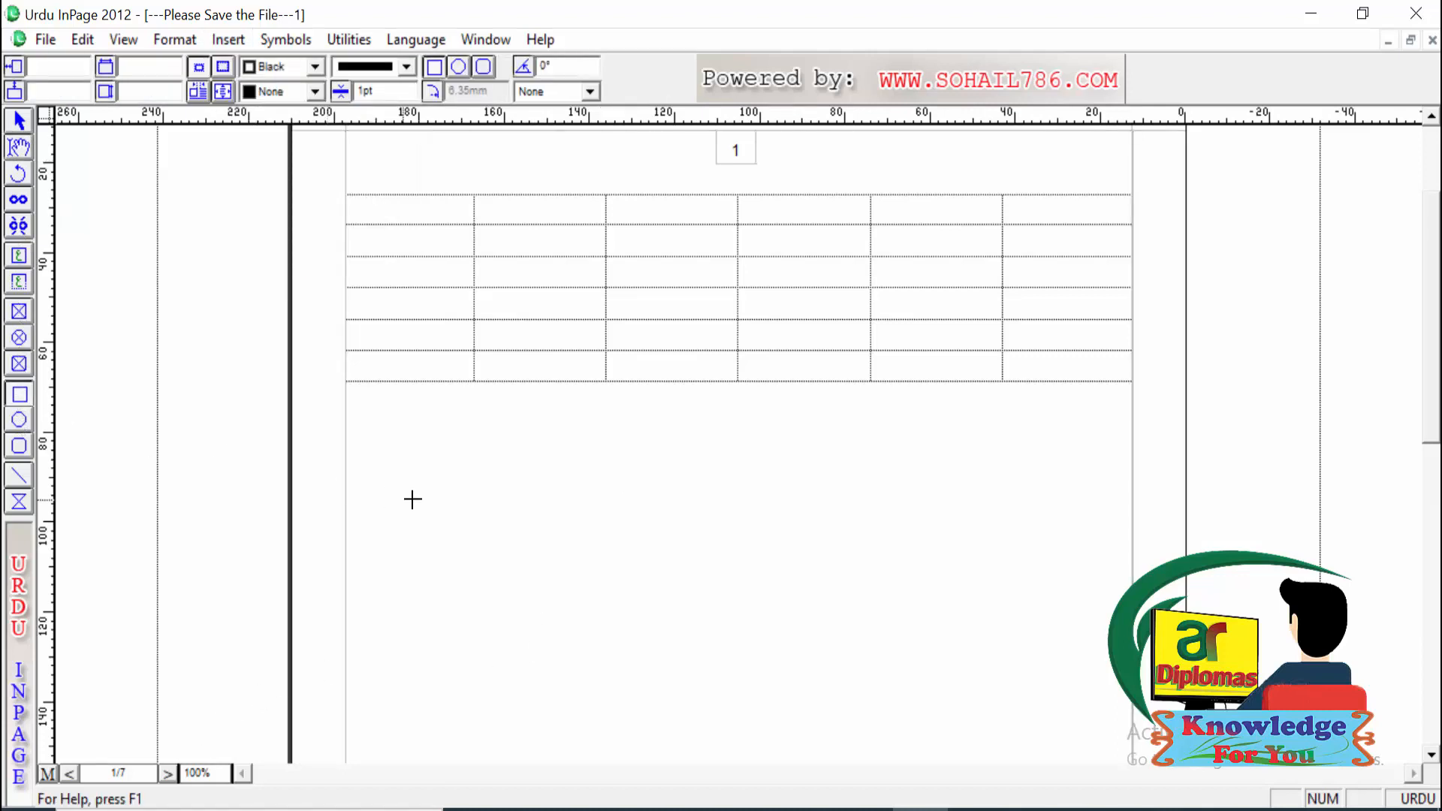
{"action": "left_click_drag", "start_coordinate": [459, 468], "coordinate": [781, 657]}
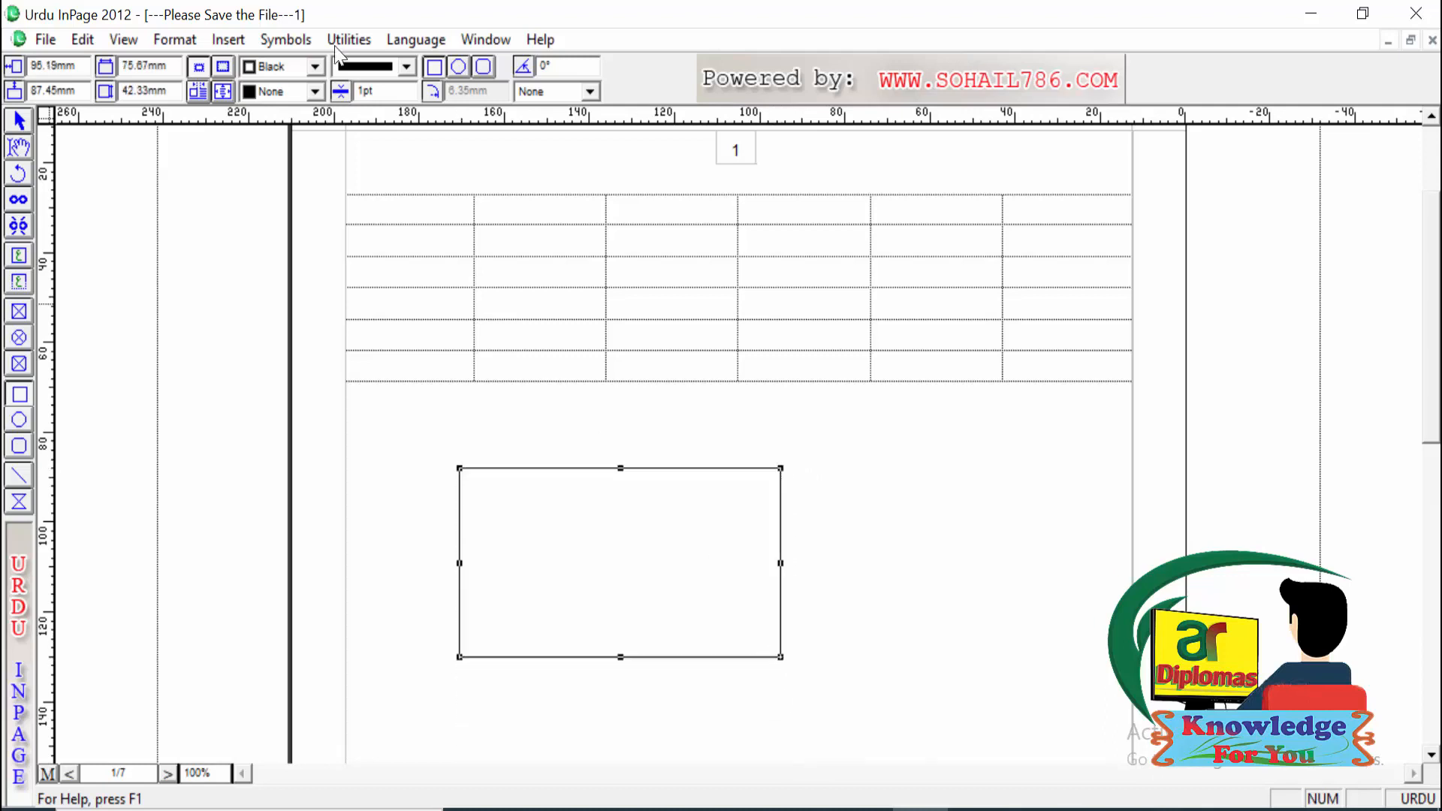
Step: Fill the rectangle below the table with green
{"action": "left_click", "coordinate": [314, 91]}
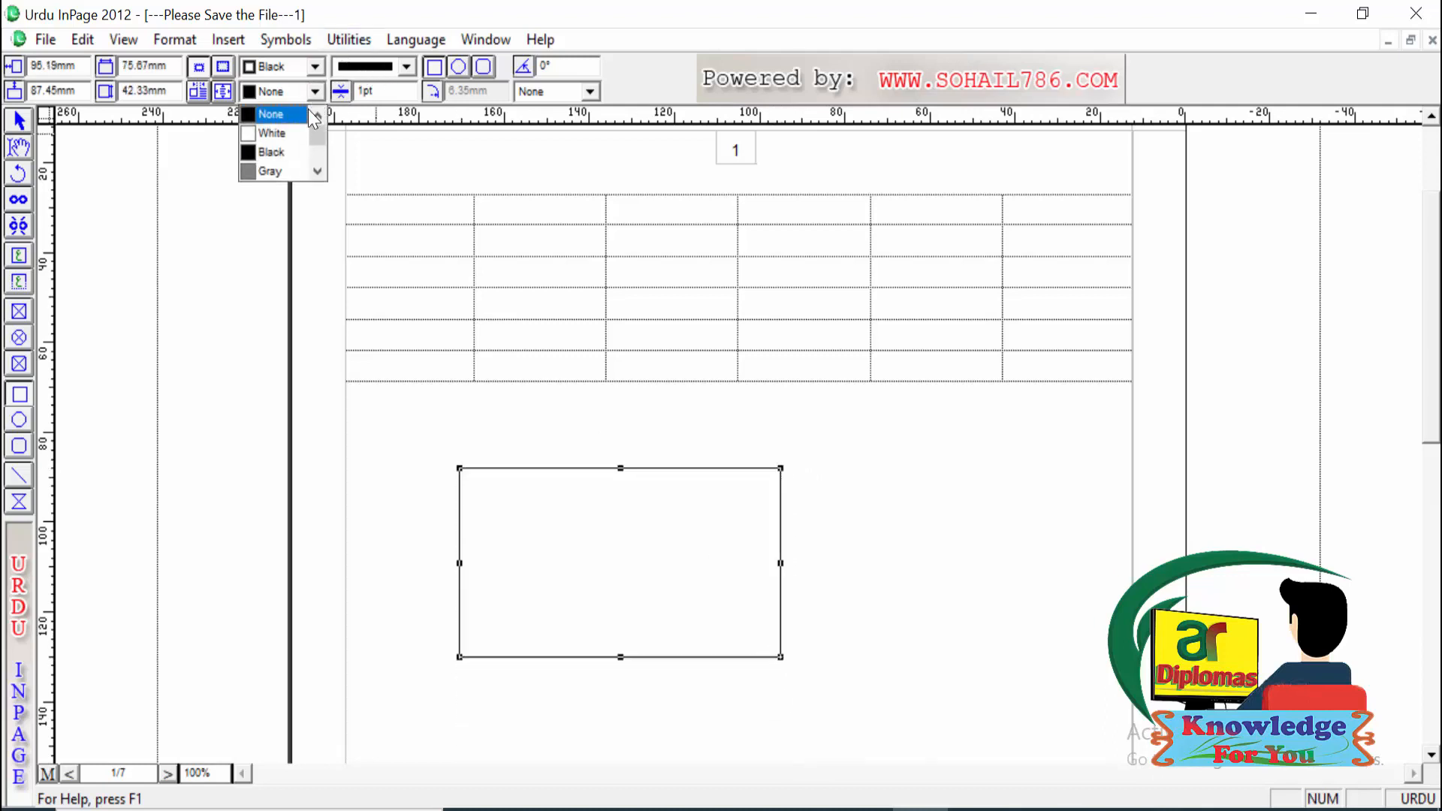
{"action": "left_click", "coordinate": [317, 172]}
{"action": "left_click", "coordinate": [317, 172]}
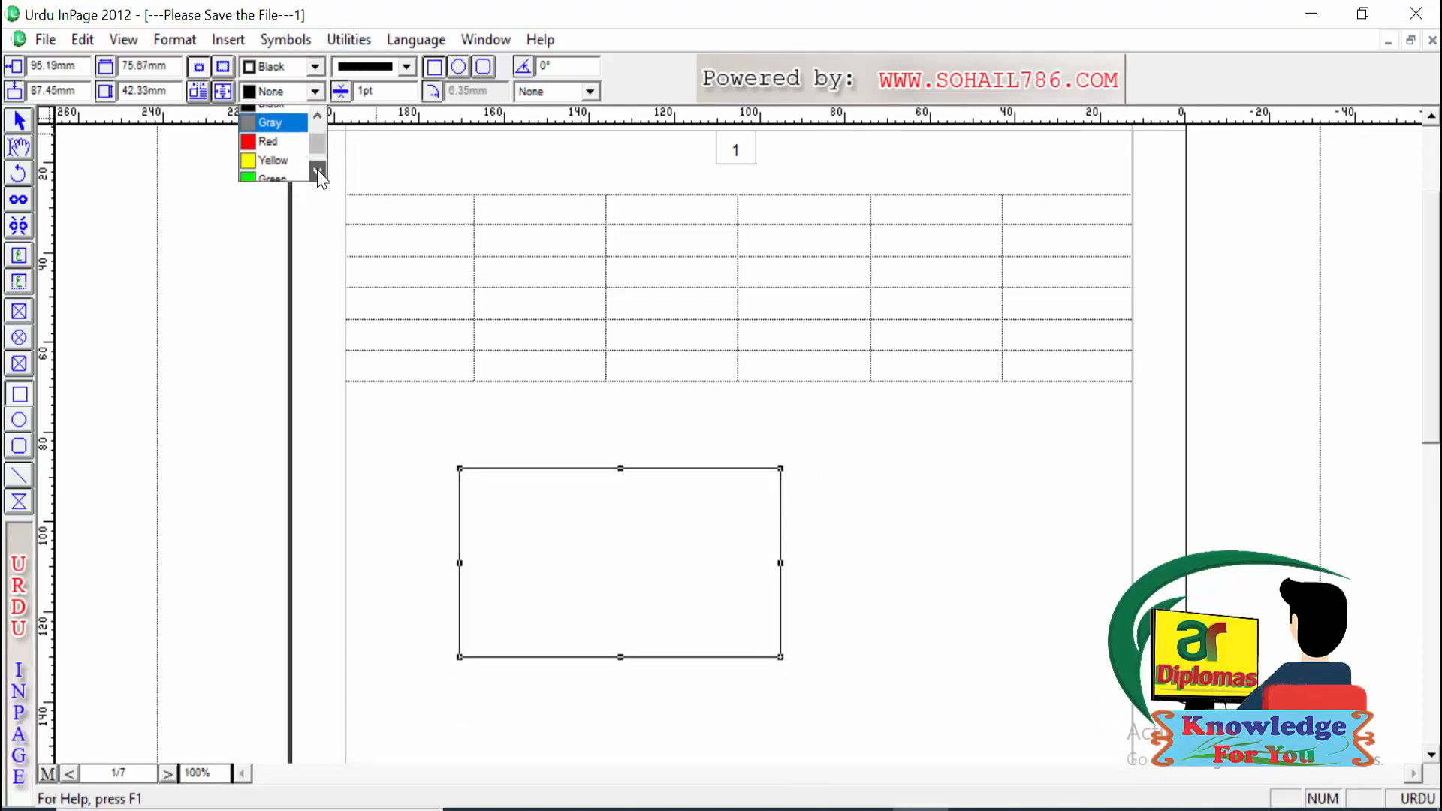
{"action": "left_click", "coordinate": [317, 171]}
{"action": "left_click", "coordinate": [271, 153]}
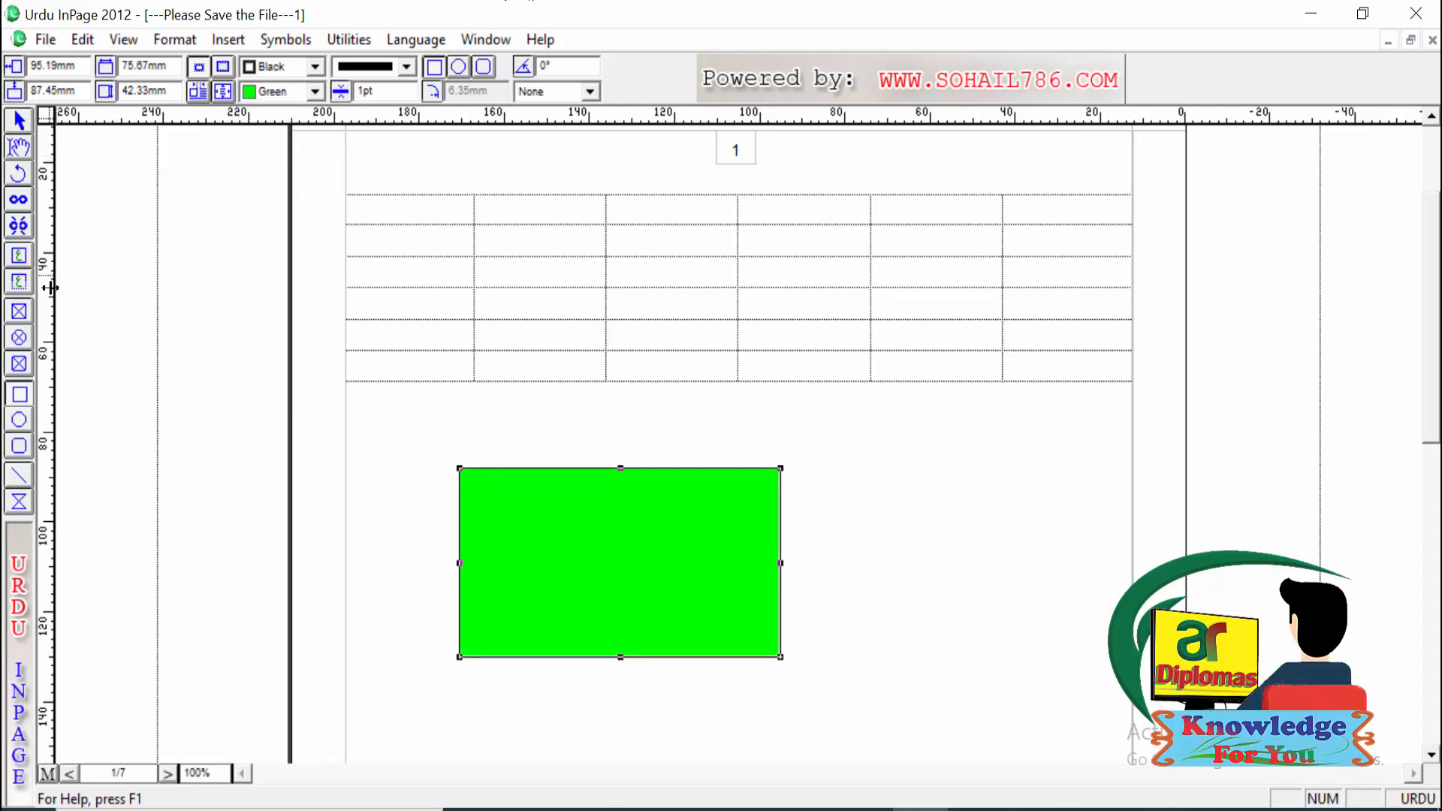
Step: Draw an ellipse about 31 mm wide and 34 mm high beside the green rectangle and open its fill colour choices
{"action": "left_click", "coordinate": [20, 424]}
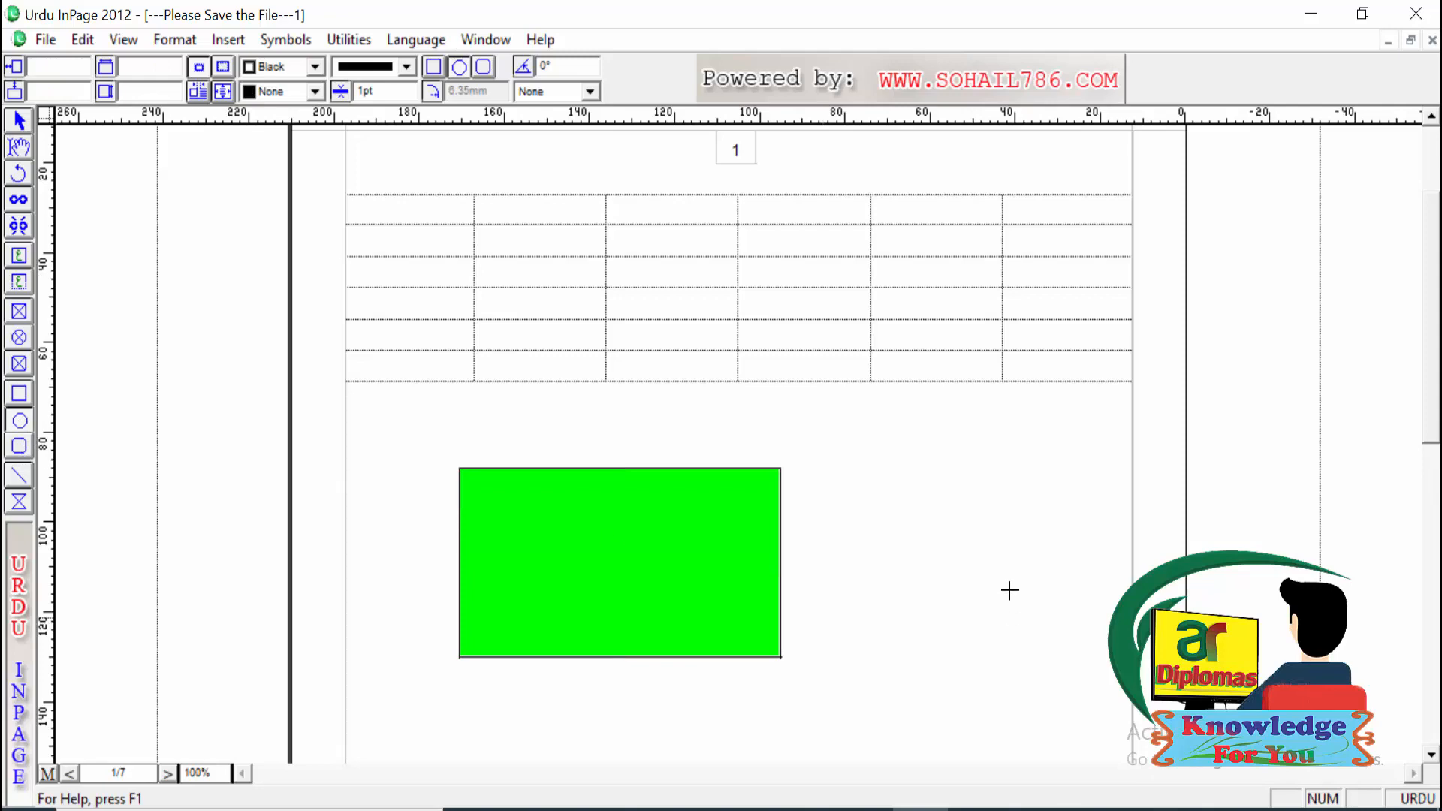
{"action": "left_click_drag", "start_coordinate": [892, 477], "coordinate": [1026, 627]}
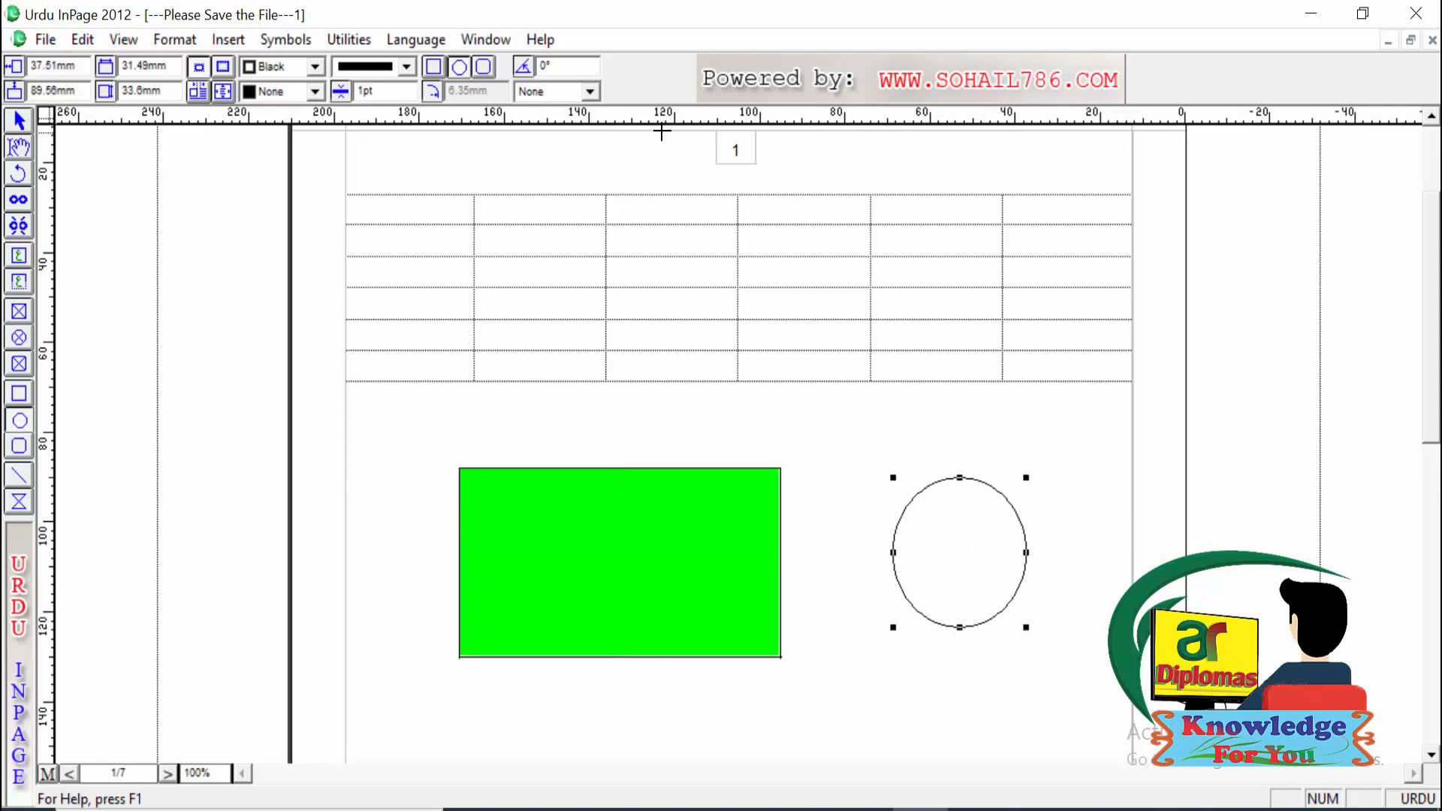
{"action": "left_click", "coordinate": [316, 91]}
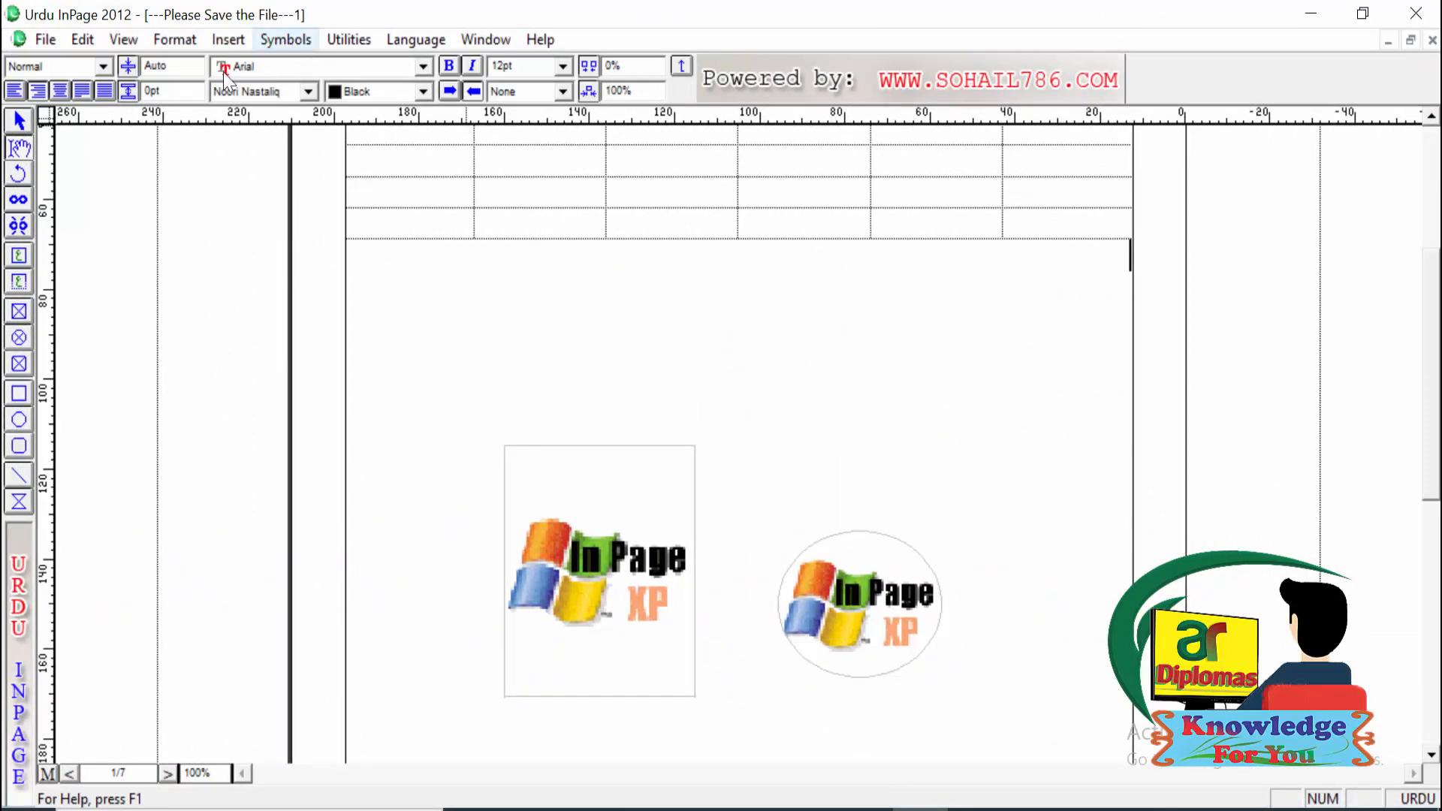
Step: Enter 2345 as the object number for Object Lock and dismiss the dialog without applying it
{"action": "left_click", "coordinate": [217, 44]}
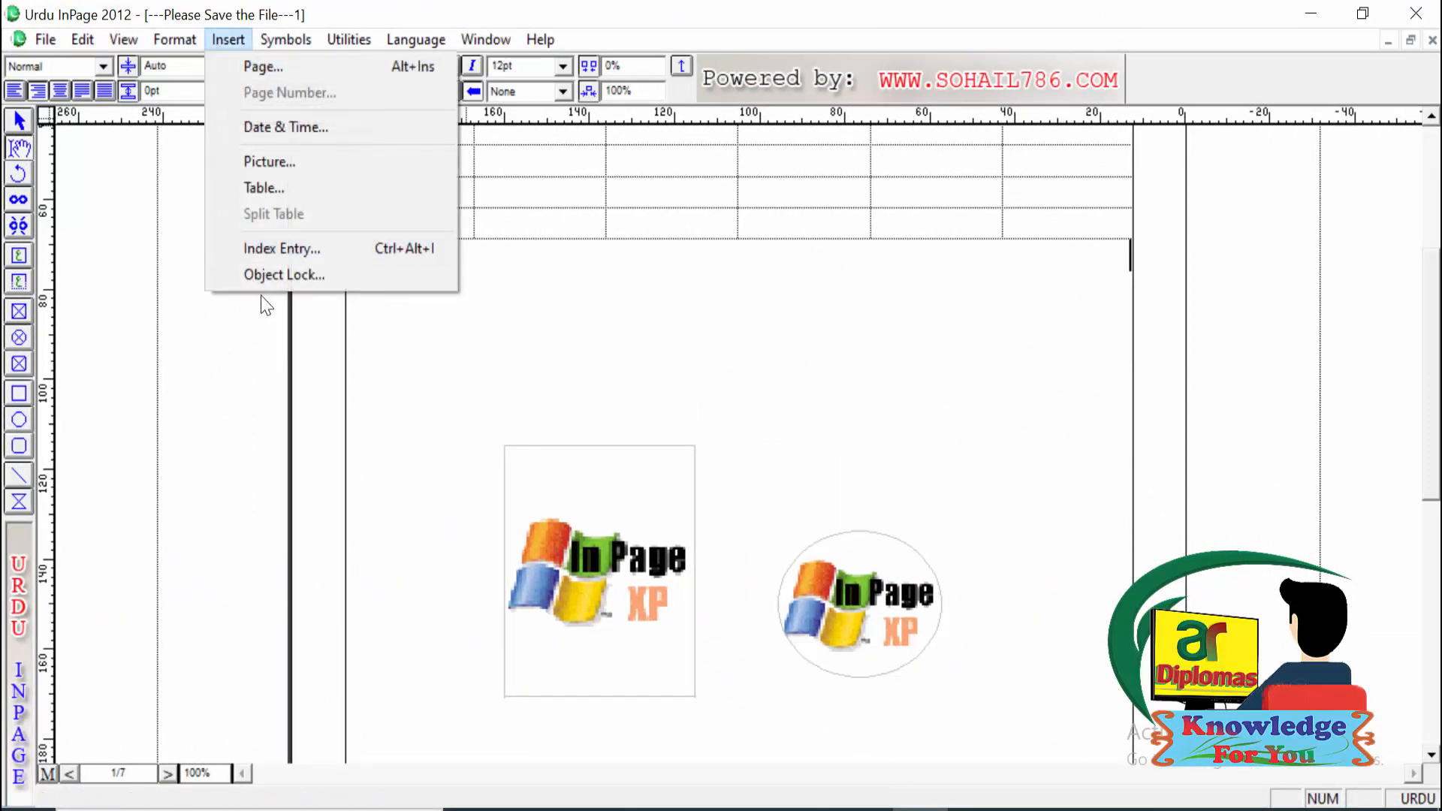
{"action": "left_click", "coordinate": [289, 272]}
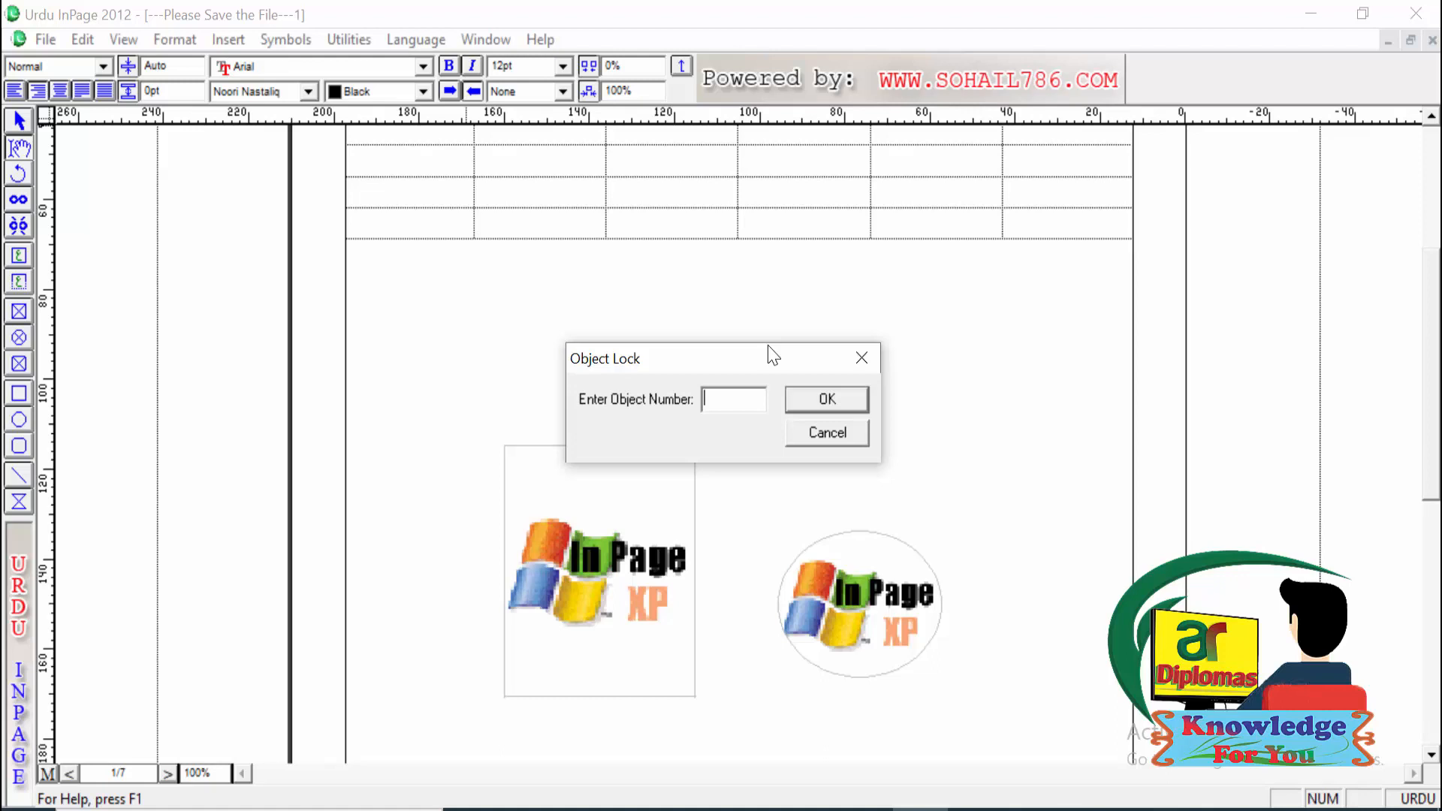
{"action": "type", "text": "2345"}
{"action": "left_click", "coordinate": [862, 358]}
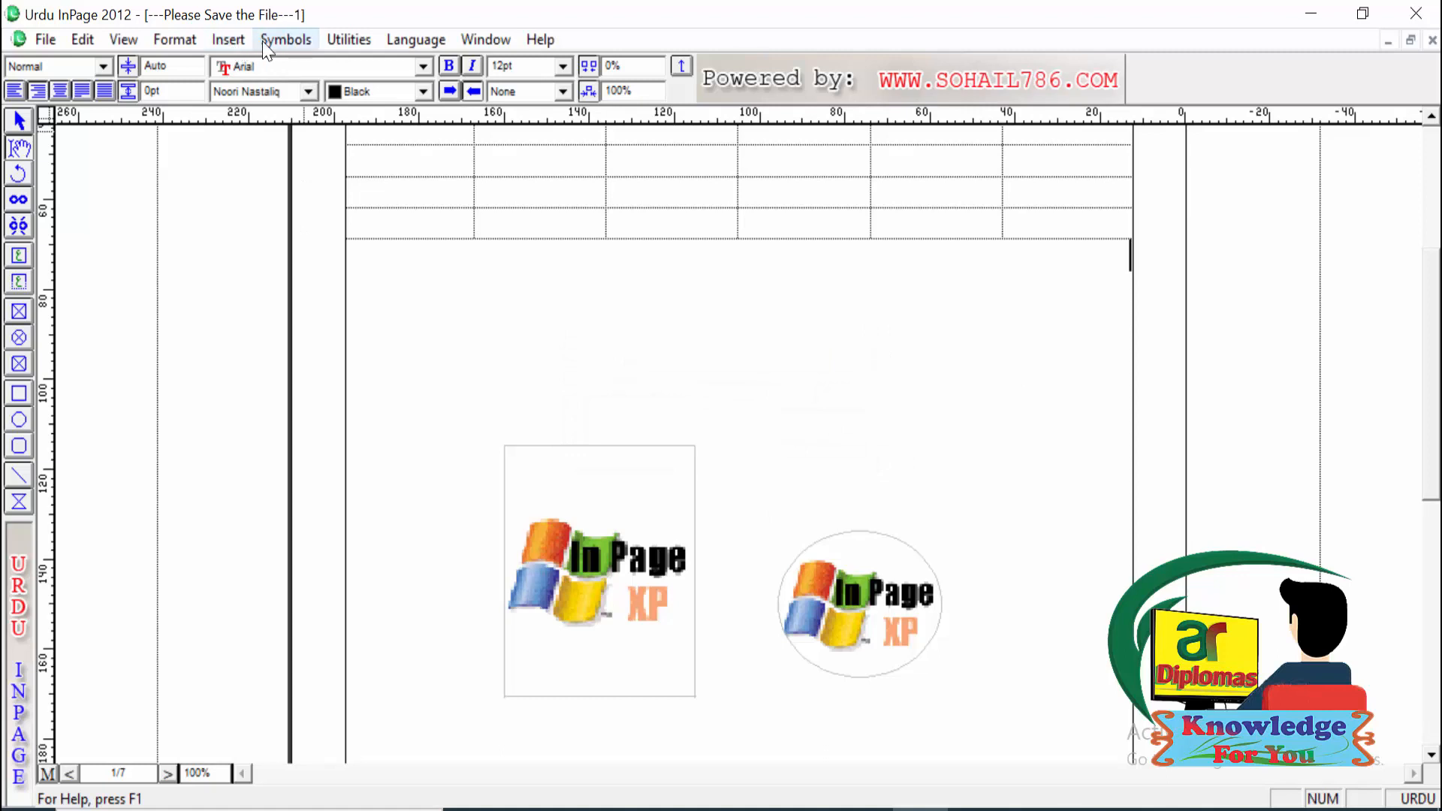
Step: Insert star symbols on two lines directly below the table
{"action": "left_click", "coordinate": [235, 37]}
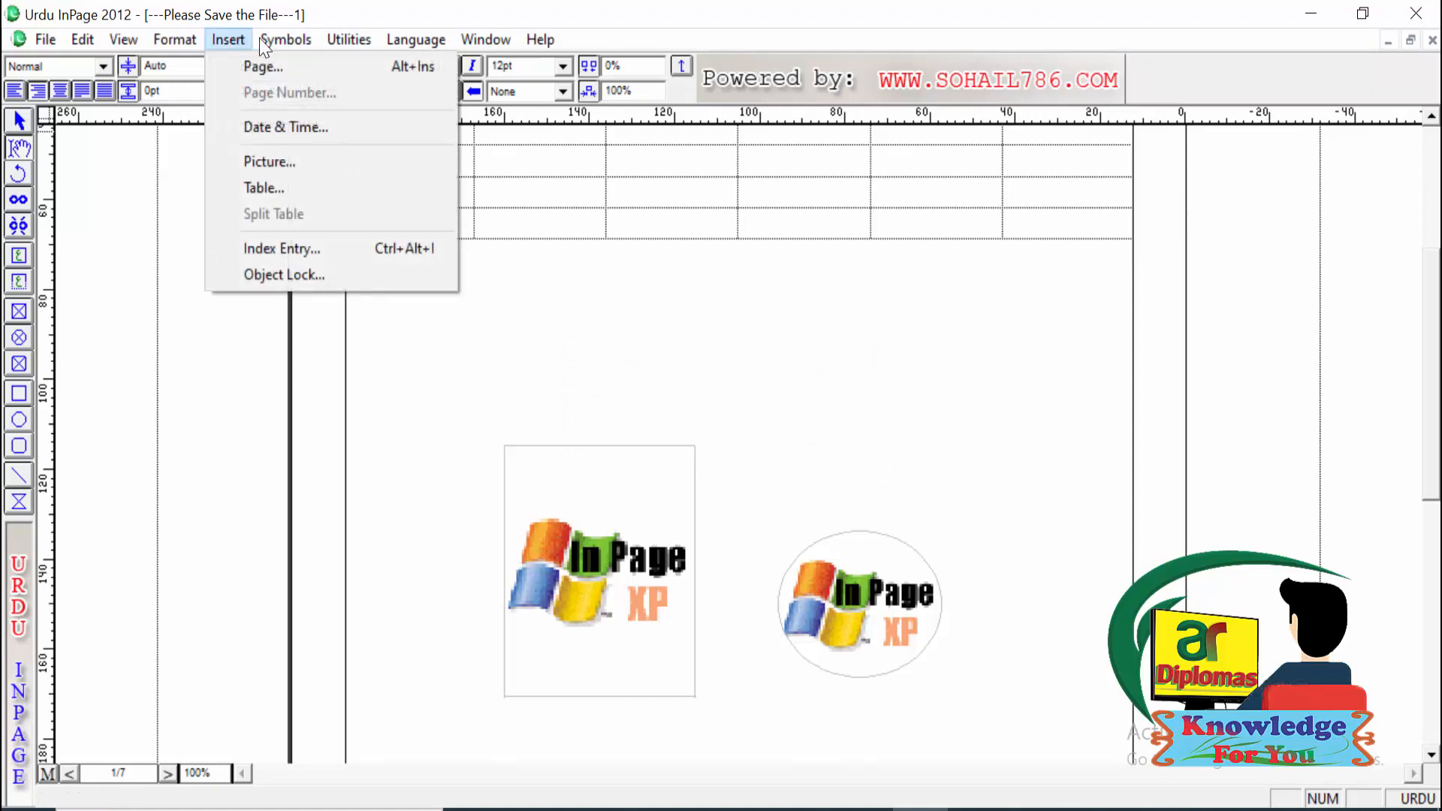
{"action": "mouse_move", "coordinate": [280, 41]}
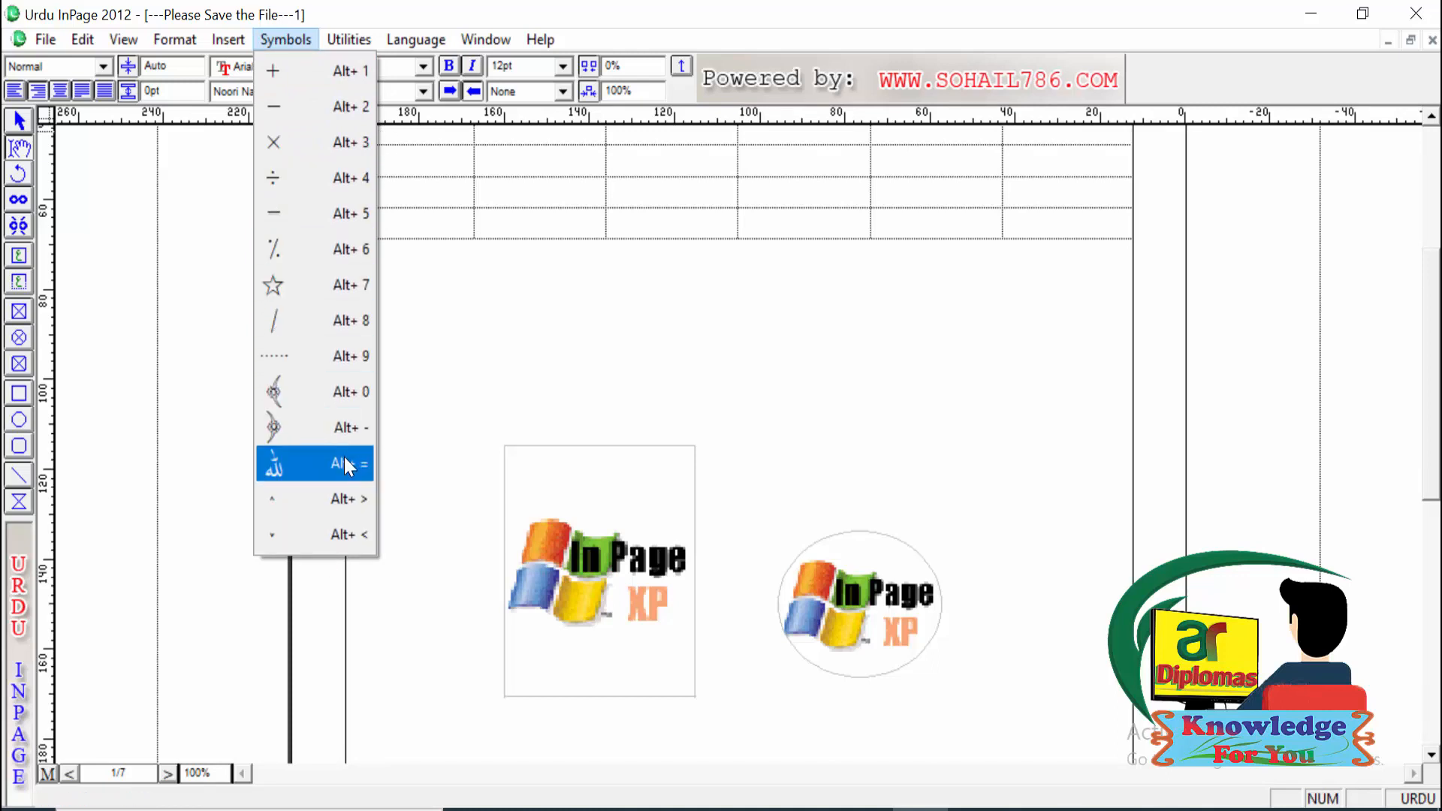
{"action": "left_click", "coordinate": [706, 353]}
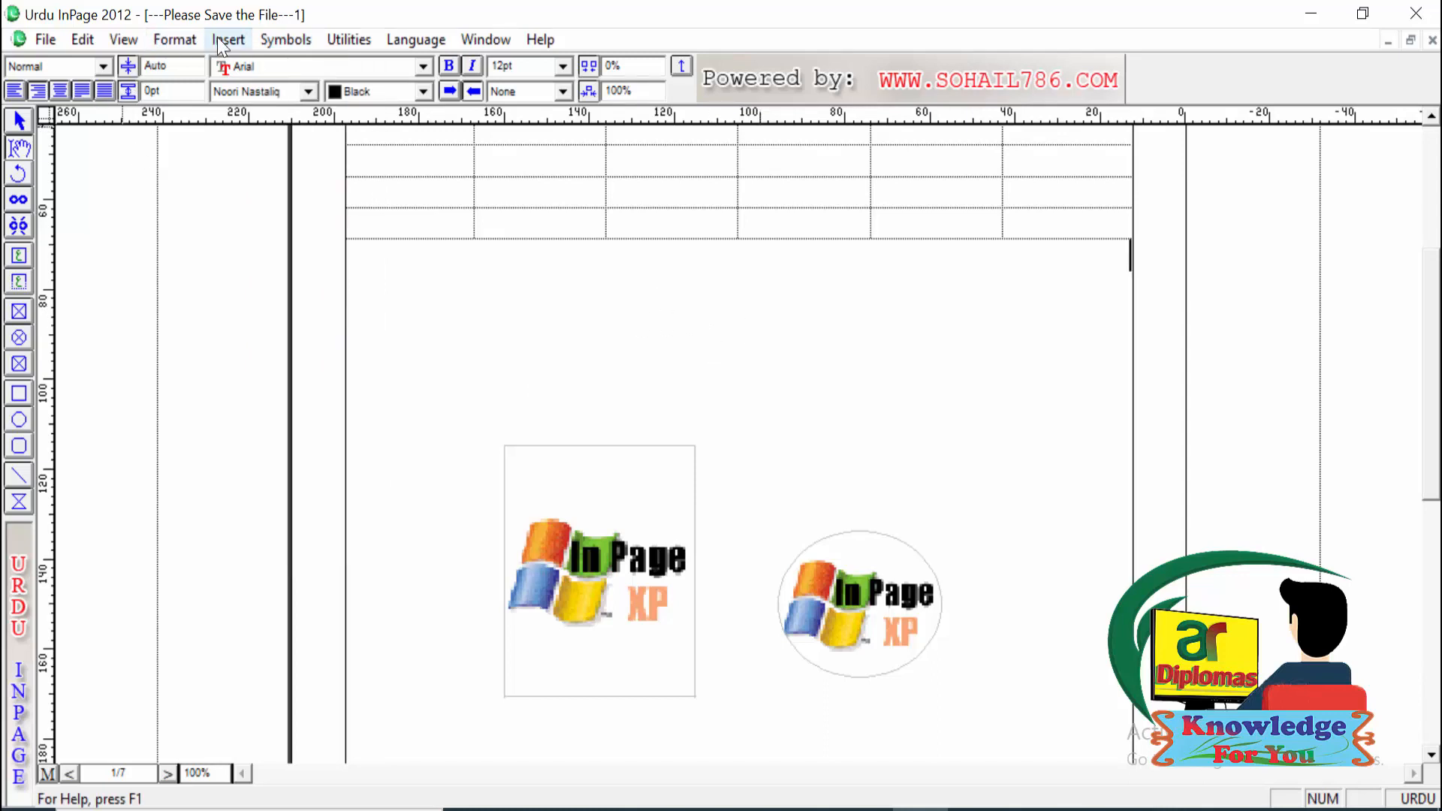
{"action": "left_click", "coordinate": [239, 42]}
{"action": "mouse_move", "coordinate": [261, 50]}
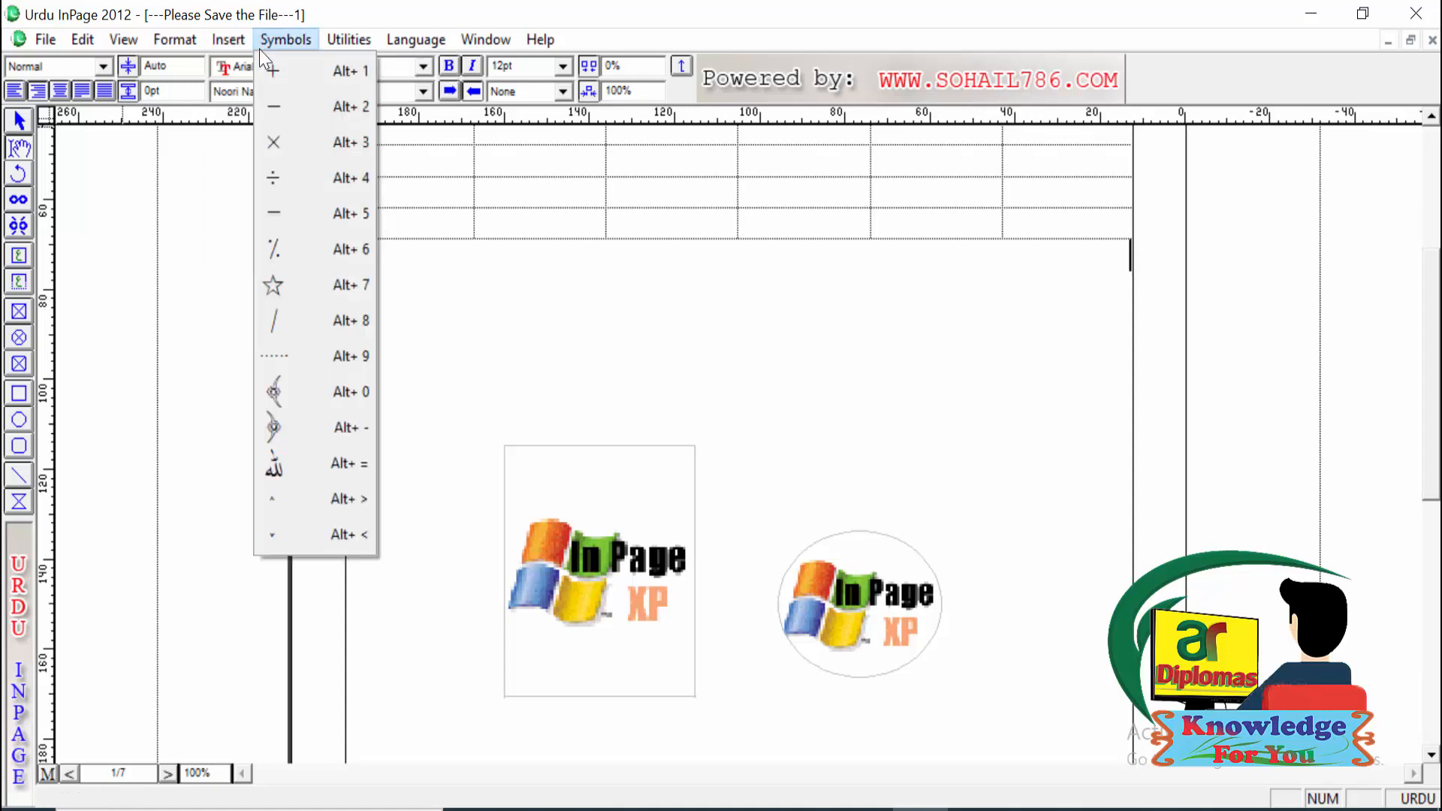
{"action": "left_click", "coordinate": [272, 283]}
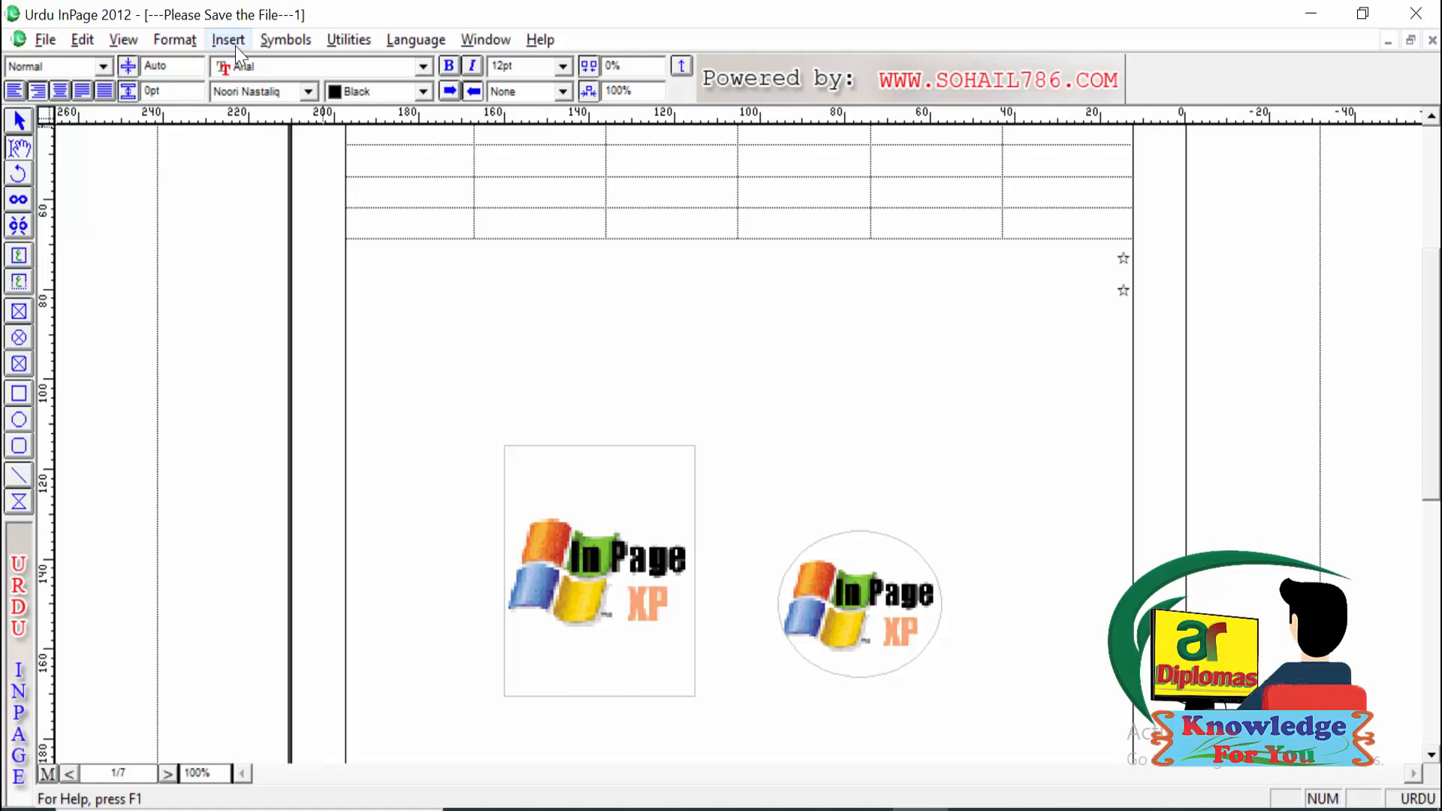
{"action": "left_click", "coordinate": [281, 36]}
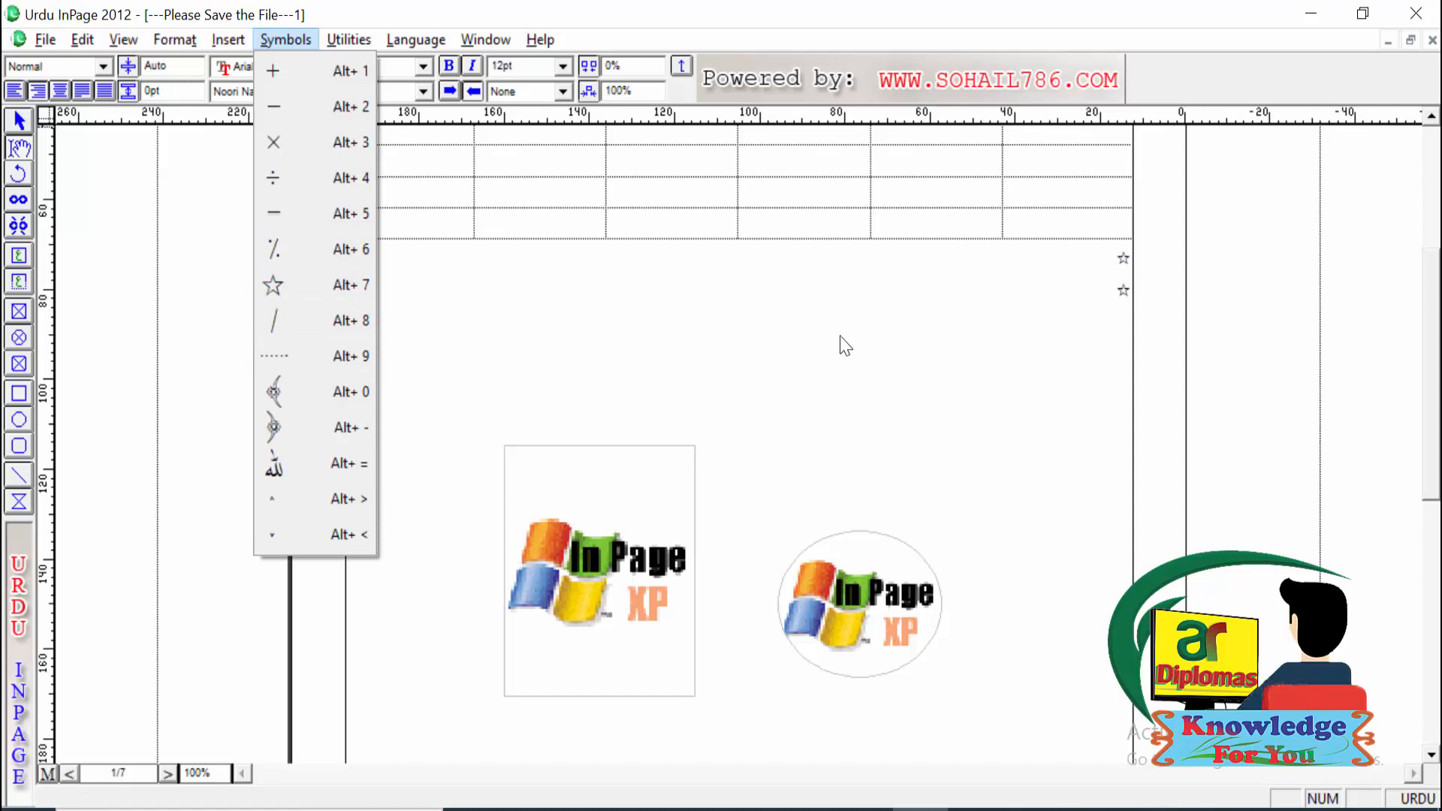
{"action": "left_click", "coordinate": [524, 137]}
{"action": "left_click", "coordinate": [370, 39]}
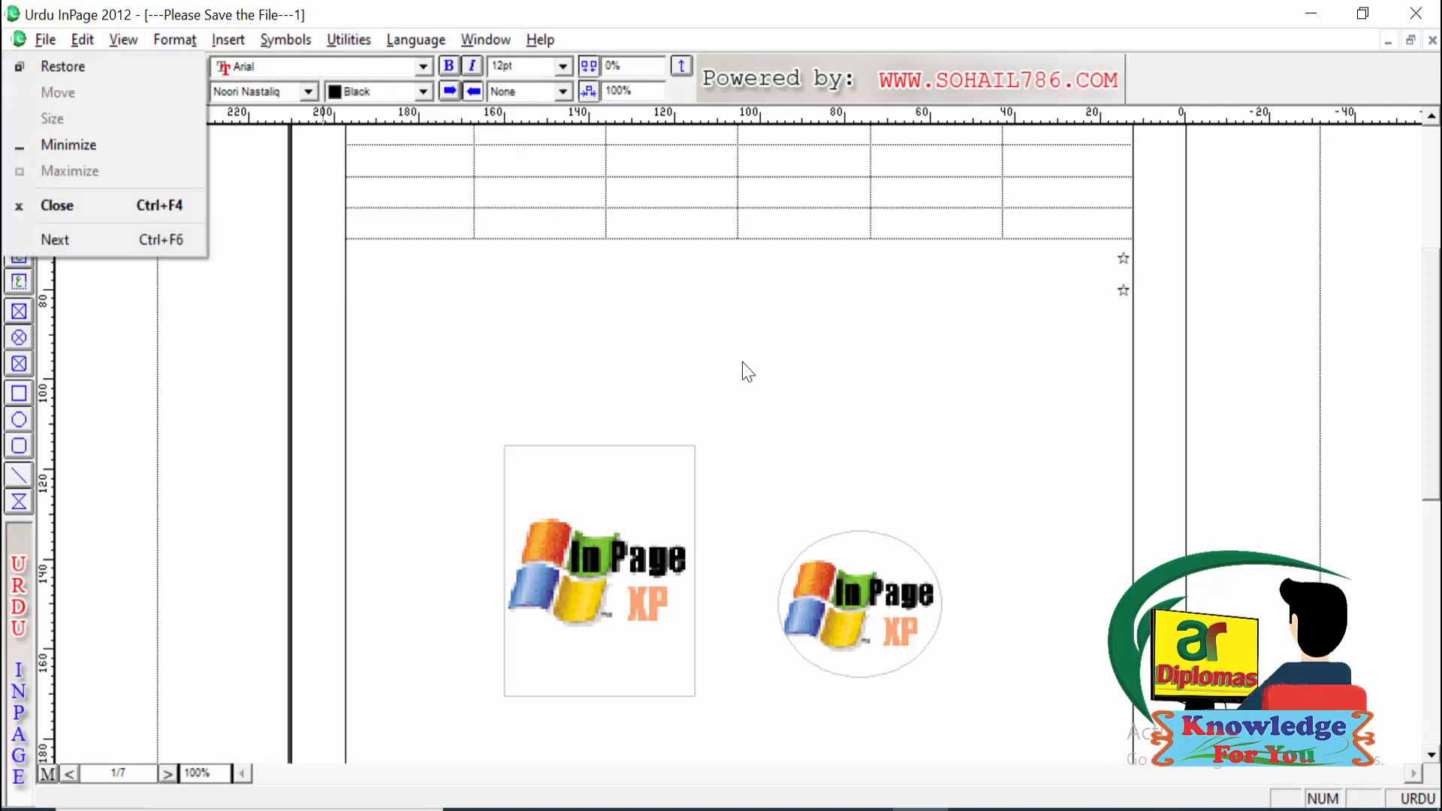
{"action": "left_click", "coordinate": [747, 362]}
{"action": "left_click_drag", "start_coordinate": [1116, 288], "coordinate": [1116, 192]}
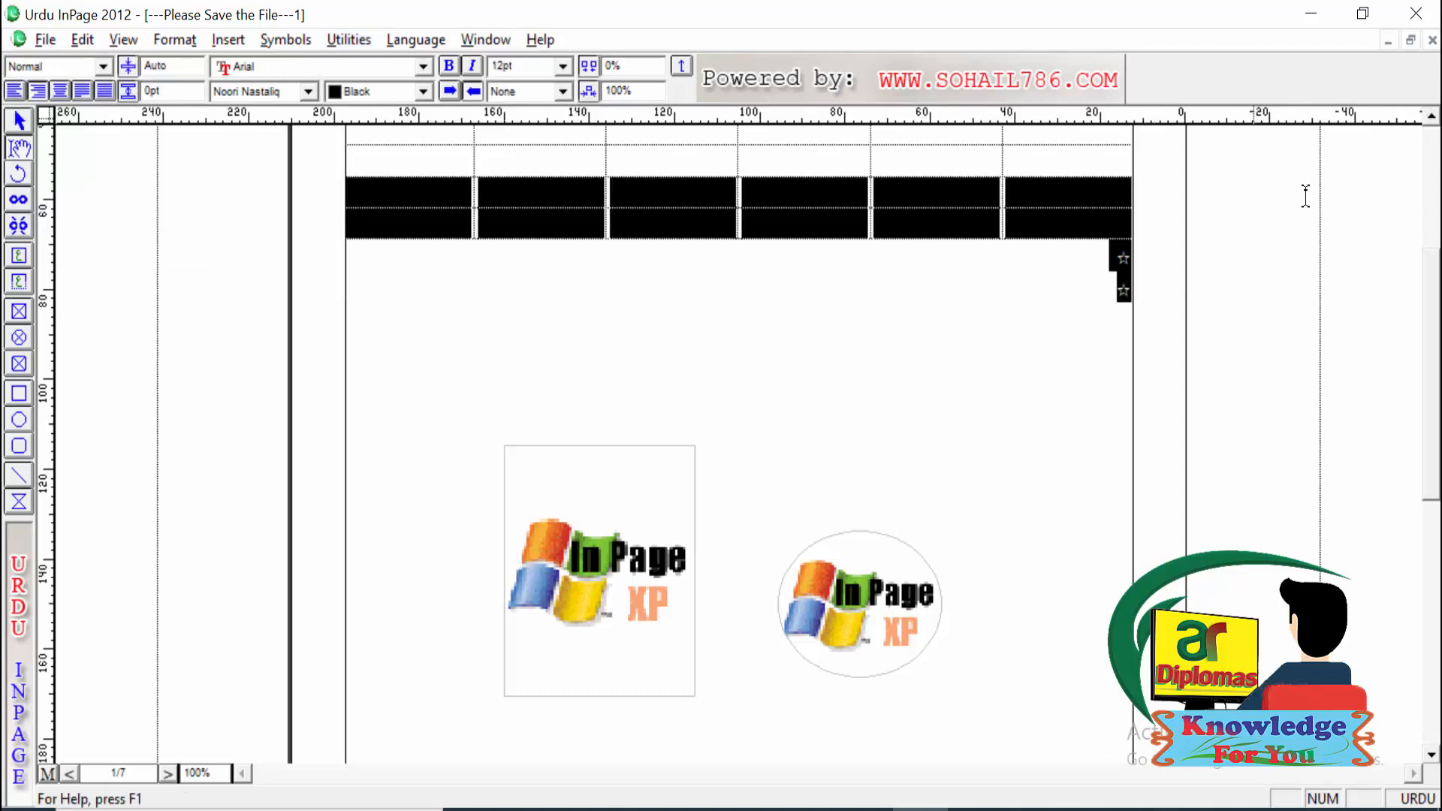
{"action": "left_click", "coordinate": [1028, 352]}
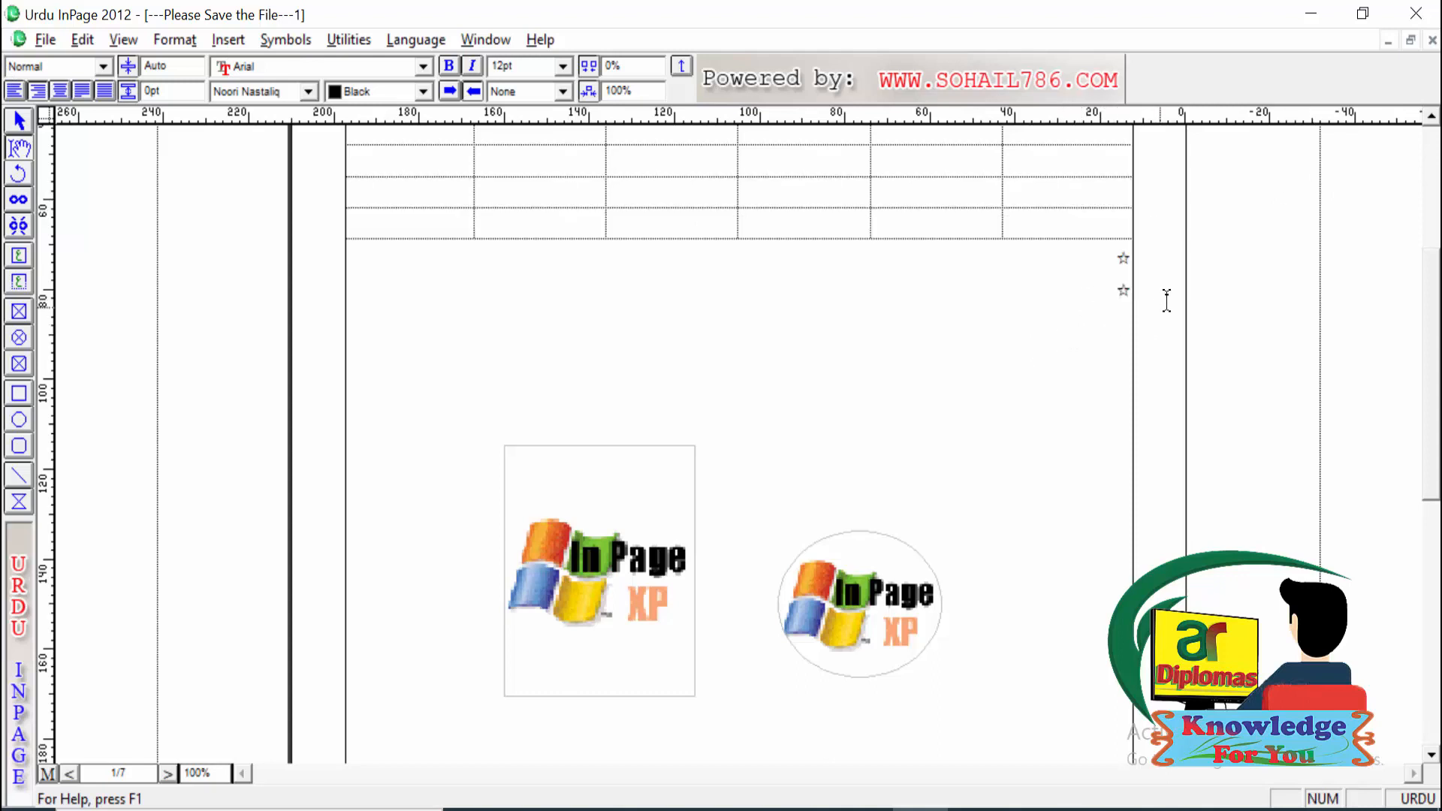
Step: Create a new one-page A4 portrait document with 12.7 mm margins, one column and right-to-left direction
{"action": "key", "text": "ctrl+n"}
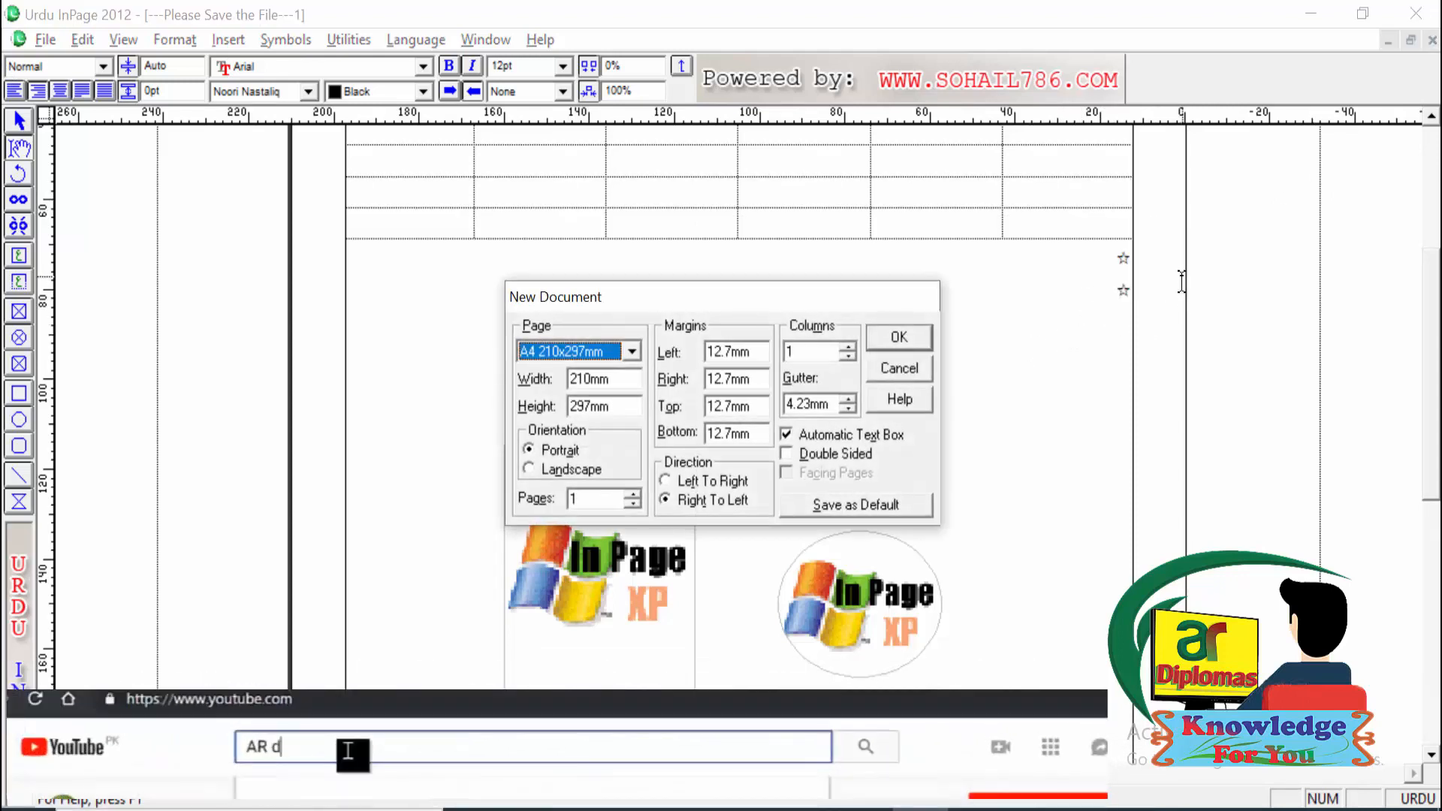
{"action": "key", "text": "Return"}
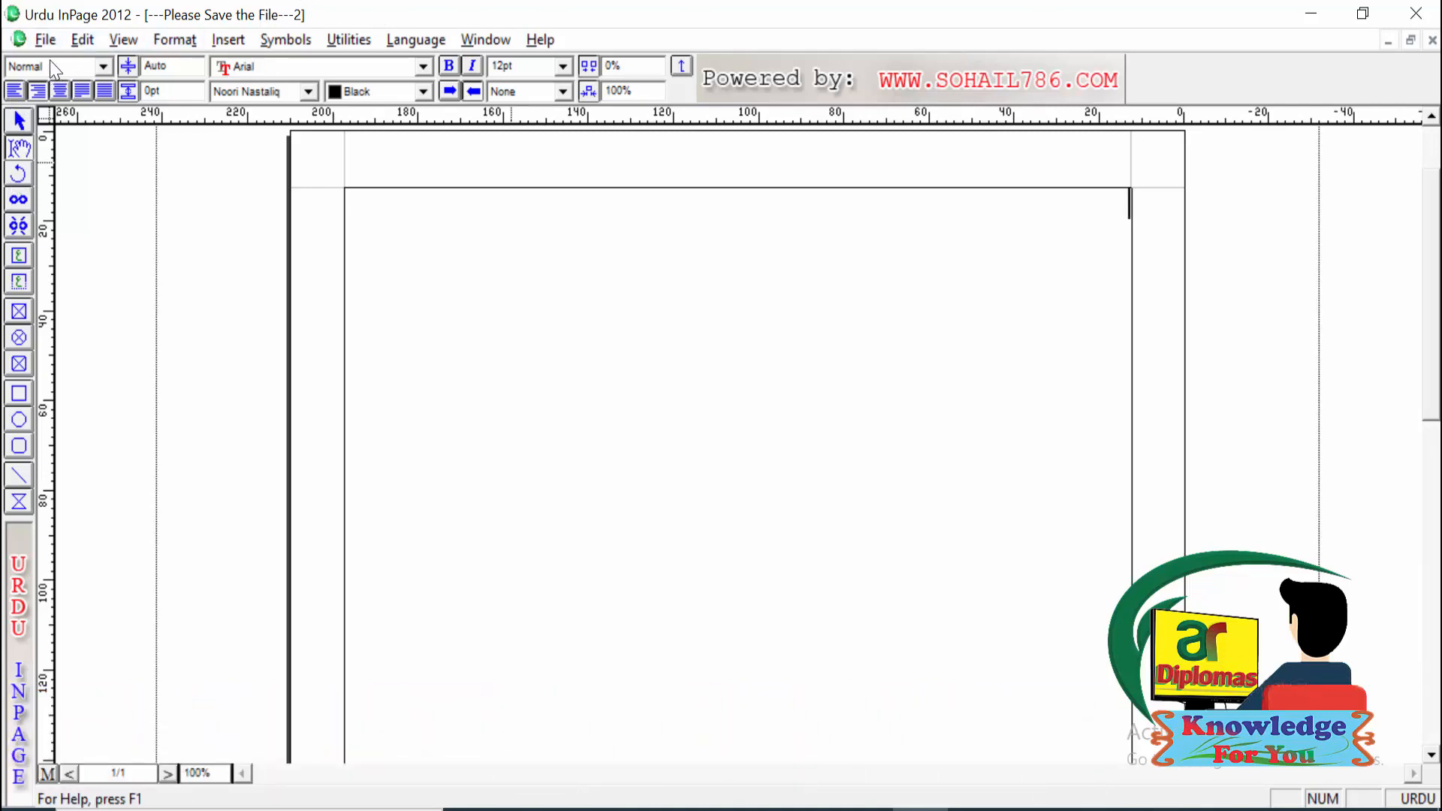
Step: Set the keyboard layout to Phonetic in the Keyboard Preferences
{"action": "left_click", "coordinate": [45, 41]}
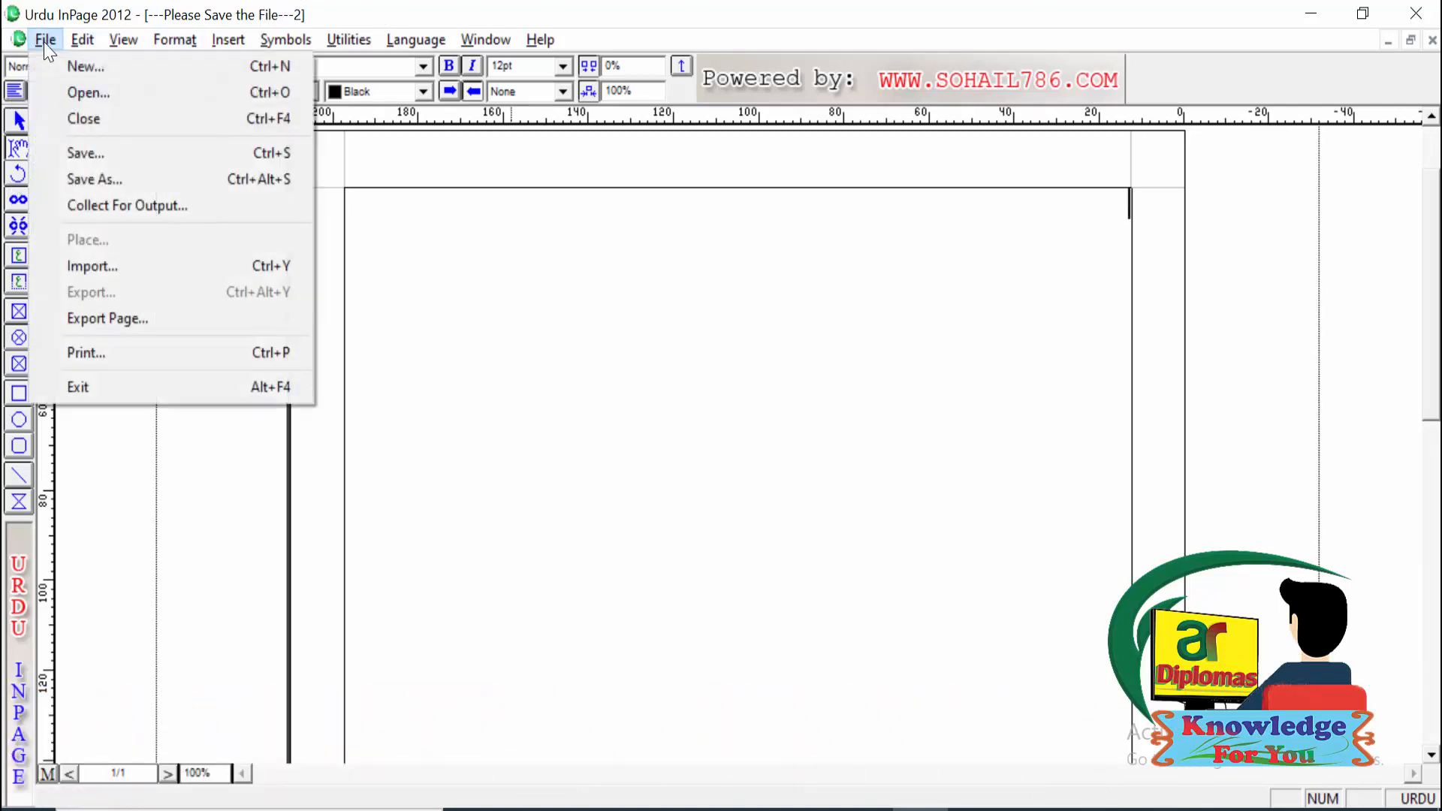
{"action": "mouse_move", "coordinate": [86, 39]}
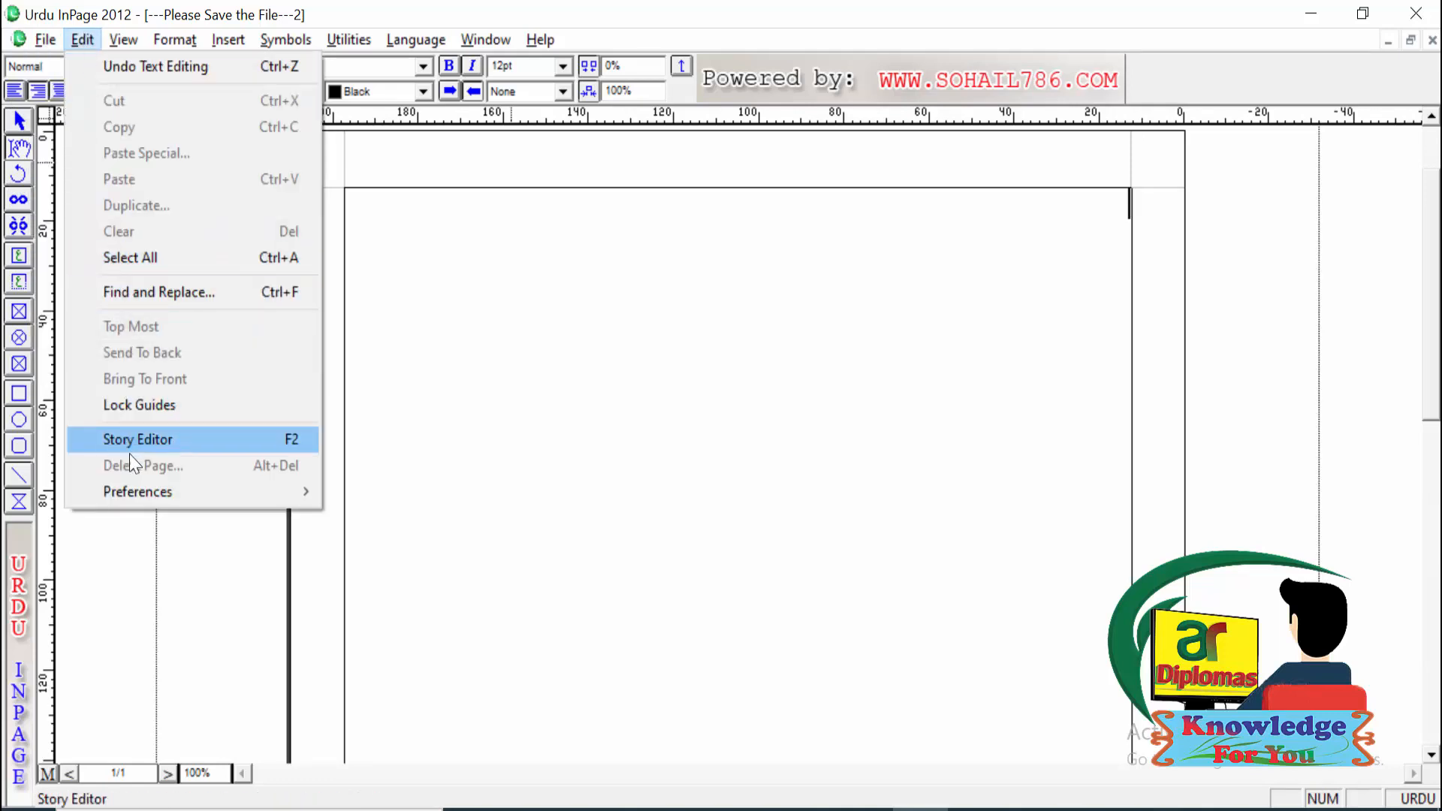
{"action": "mouse_move", "coordinate": [193, 494]}
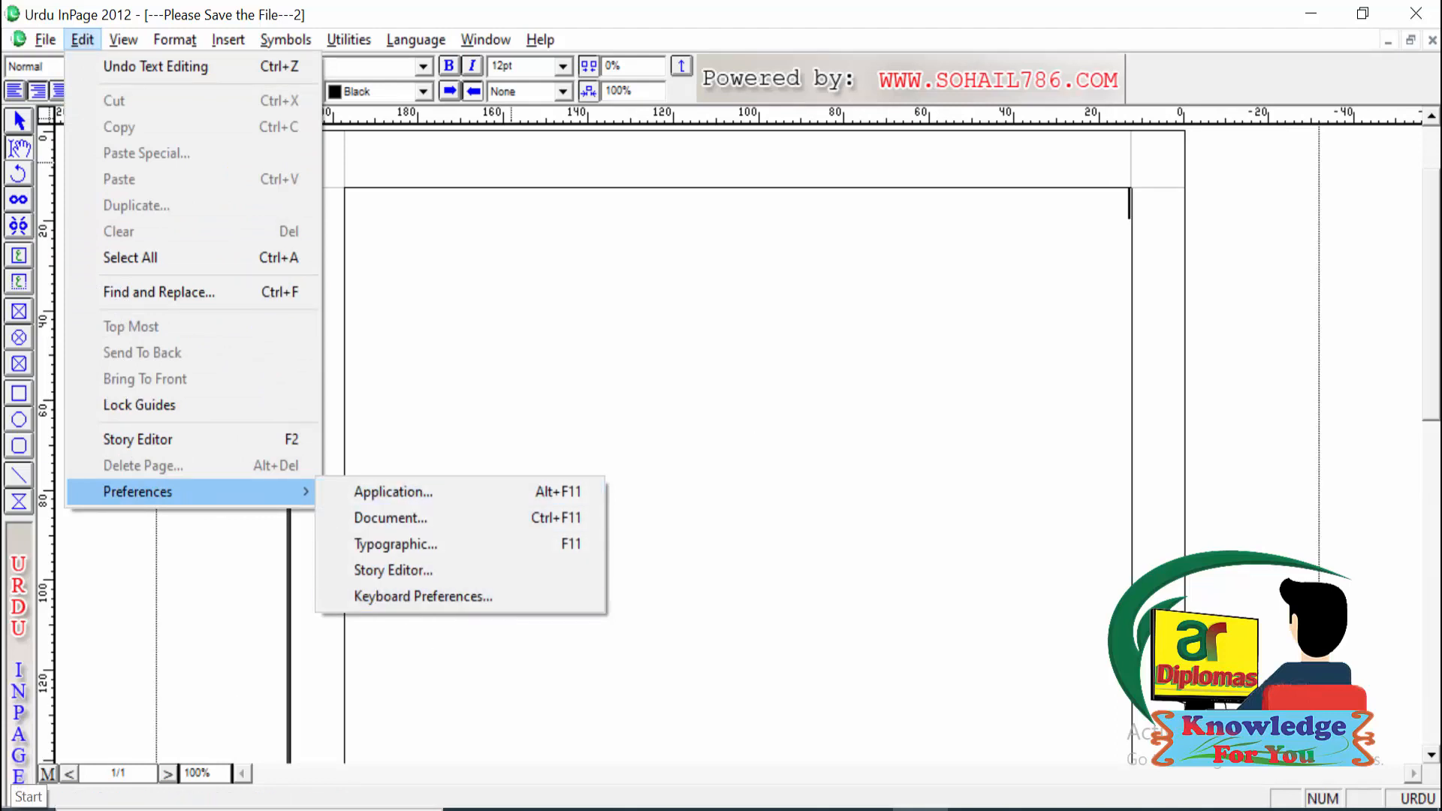
{"action": "left_click", "coordinate": [469, 597]}
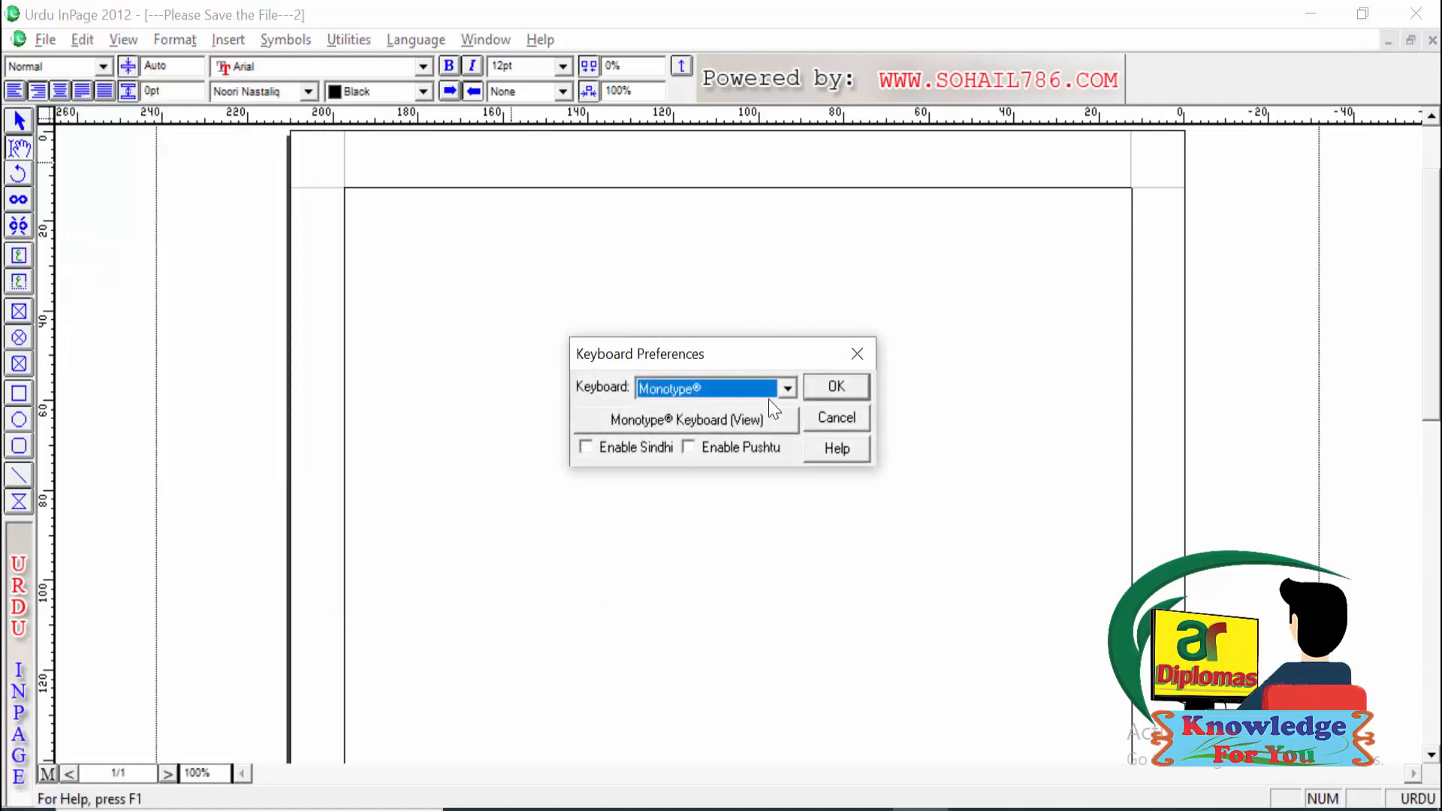
{"action": "left_click", "coordinate": [788, 389]}
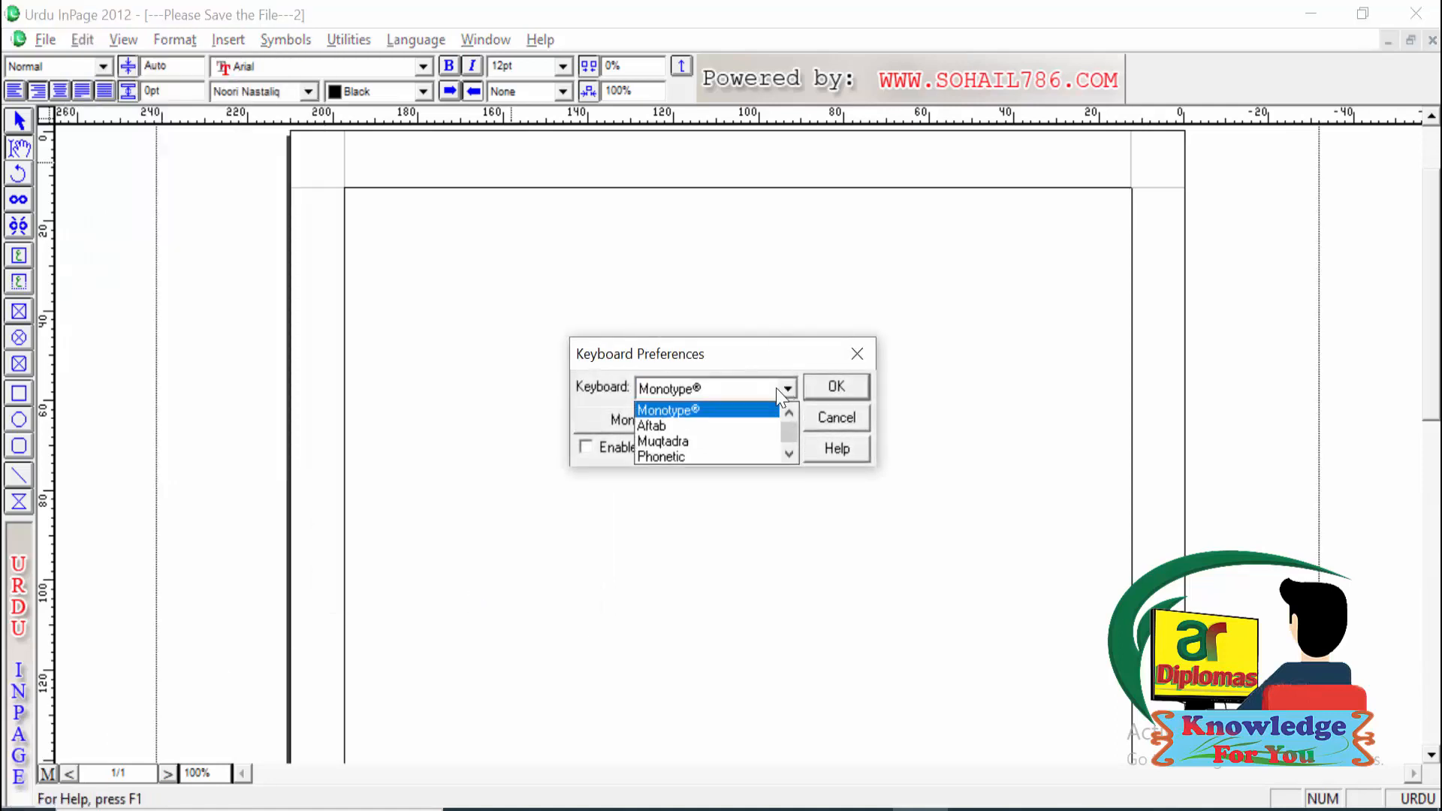
{"action": "left_click", "coordinate": [730, 457]}
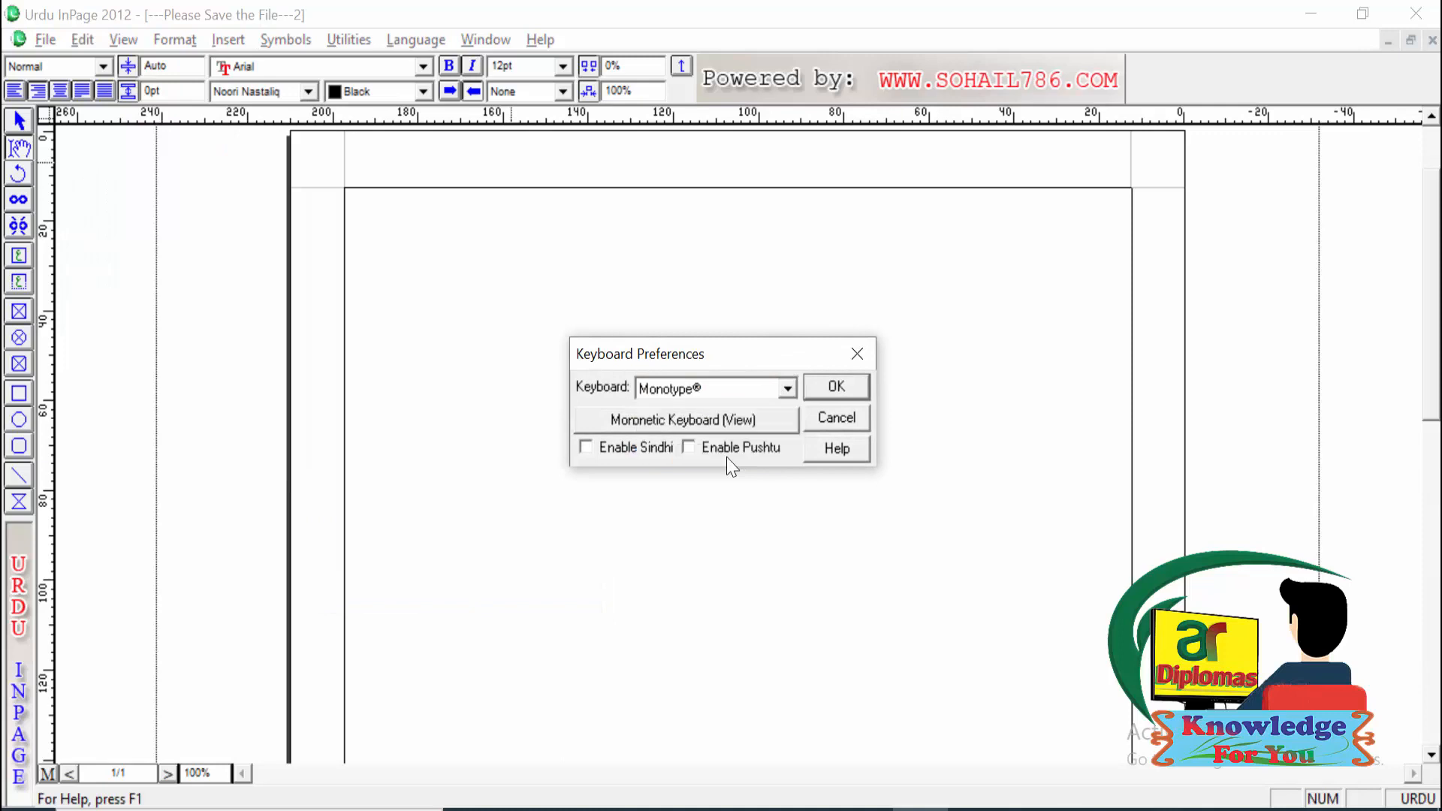
{"action": "left_click", "coordinate": [827, 379]}
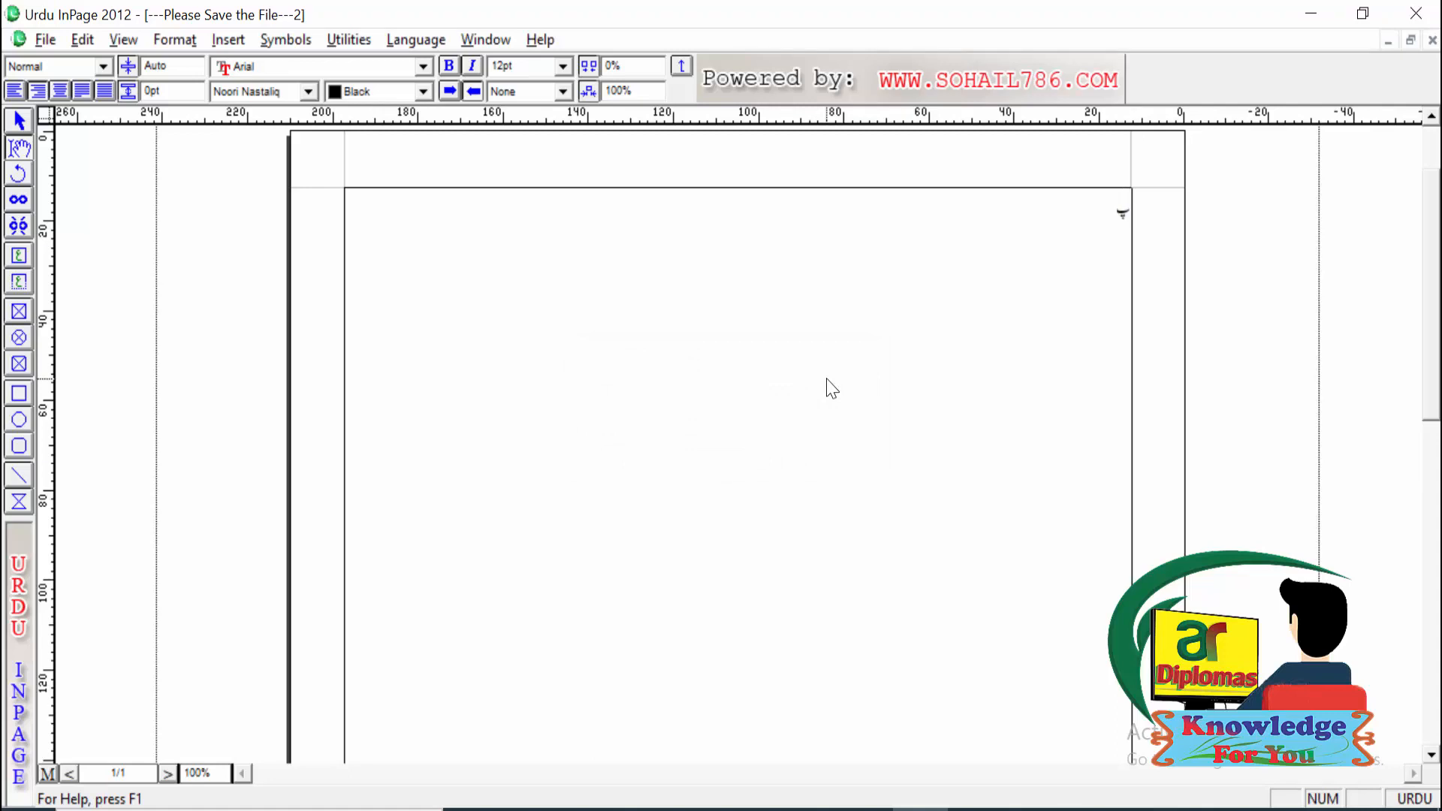
Step: Enter the word پاکستان and paste six copies of it, one beside the original and five on separate lines below
{"action": "type", "text": "اکستان"}
{"action": "key", "text": "ctrl+a"}
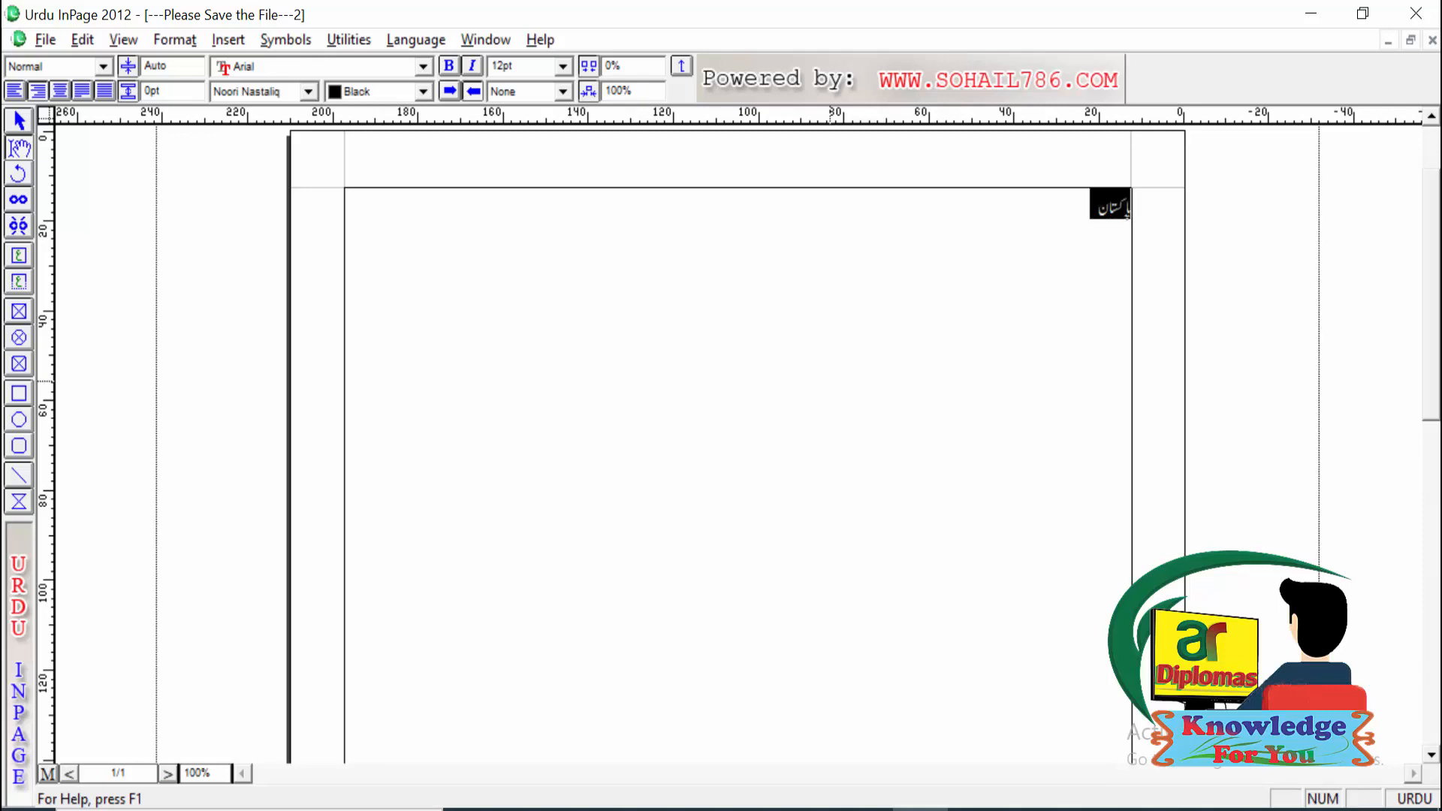
{"action": "key", "text": "Left"}
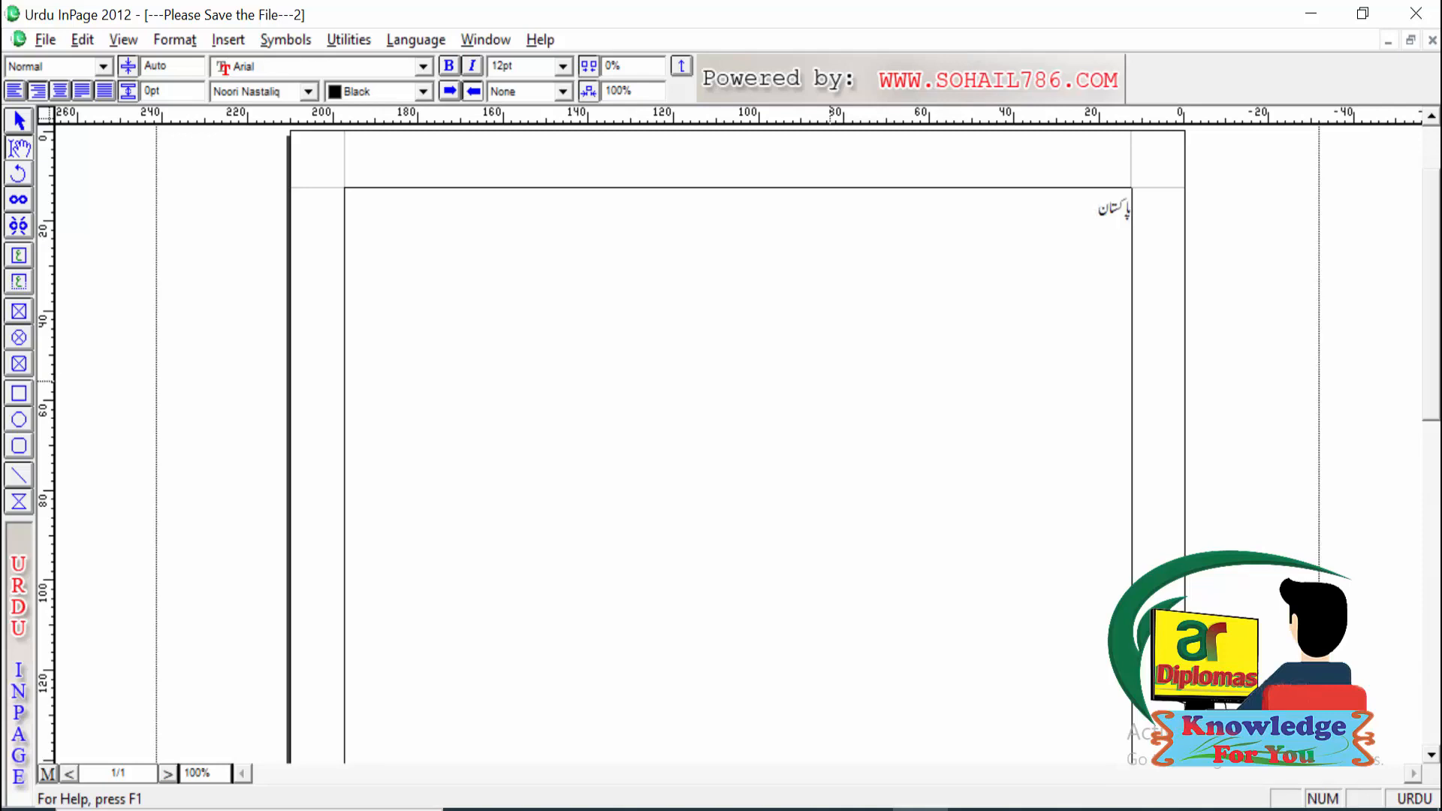
{"action": "key", "text": "ctrl+v"}
{"action": "key", "text": "ctrl+v"}
{"action": "key", "text": "ctrl+v"}
{"action": "key", "text": "ctrl+v"}
{"action": "key", "text": "ctrl+v"}
{"action": "key", "text": "ctrl+v"}
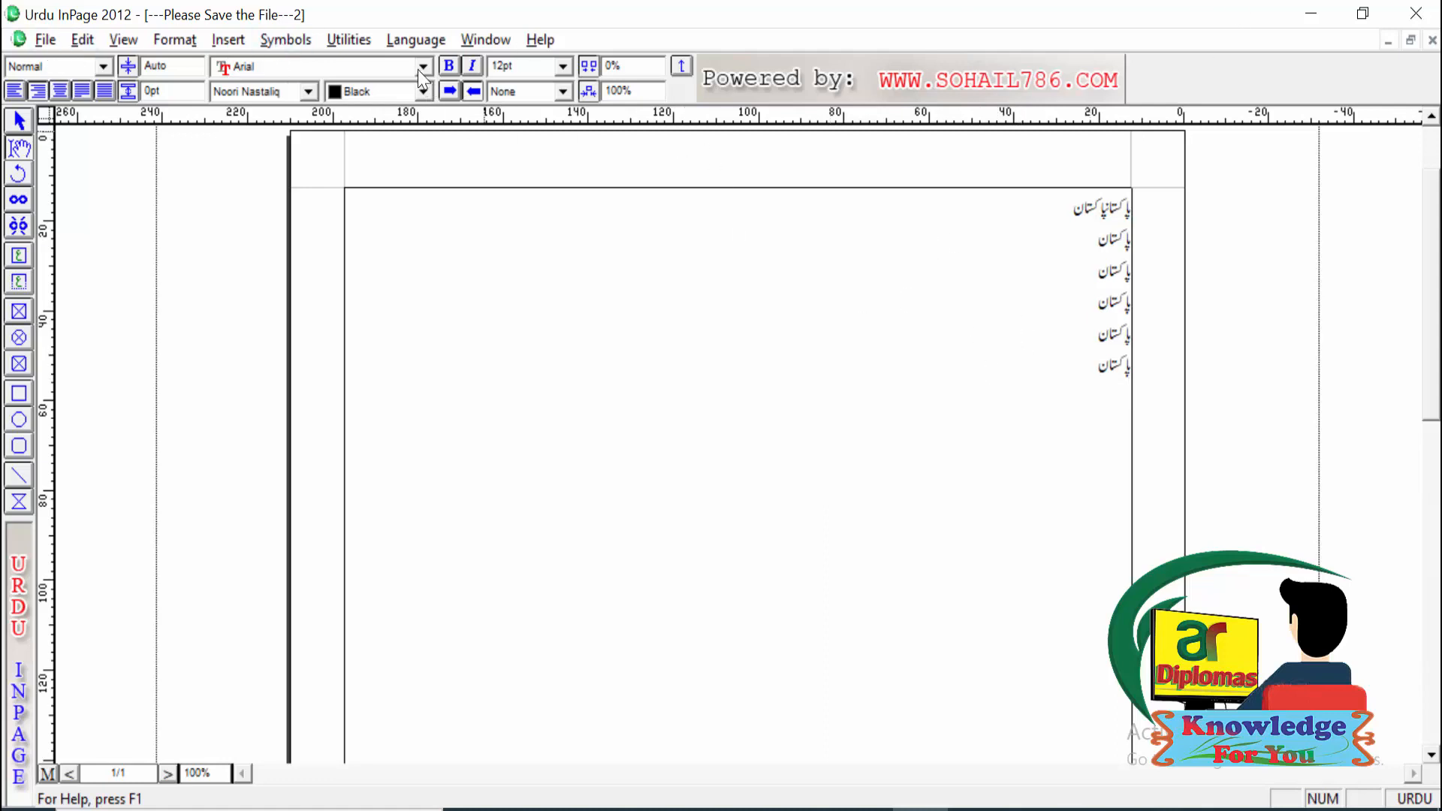
Step: Check the Word Count statistics for the Urdu text and close the read-out
{"action": "left_click", "coordinate": [334, 41]}
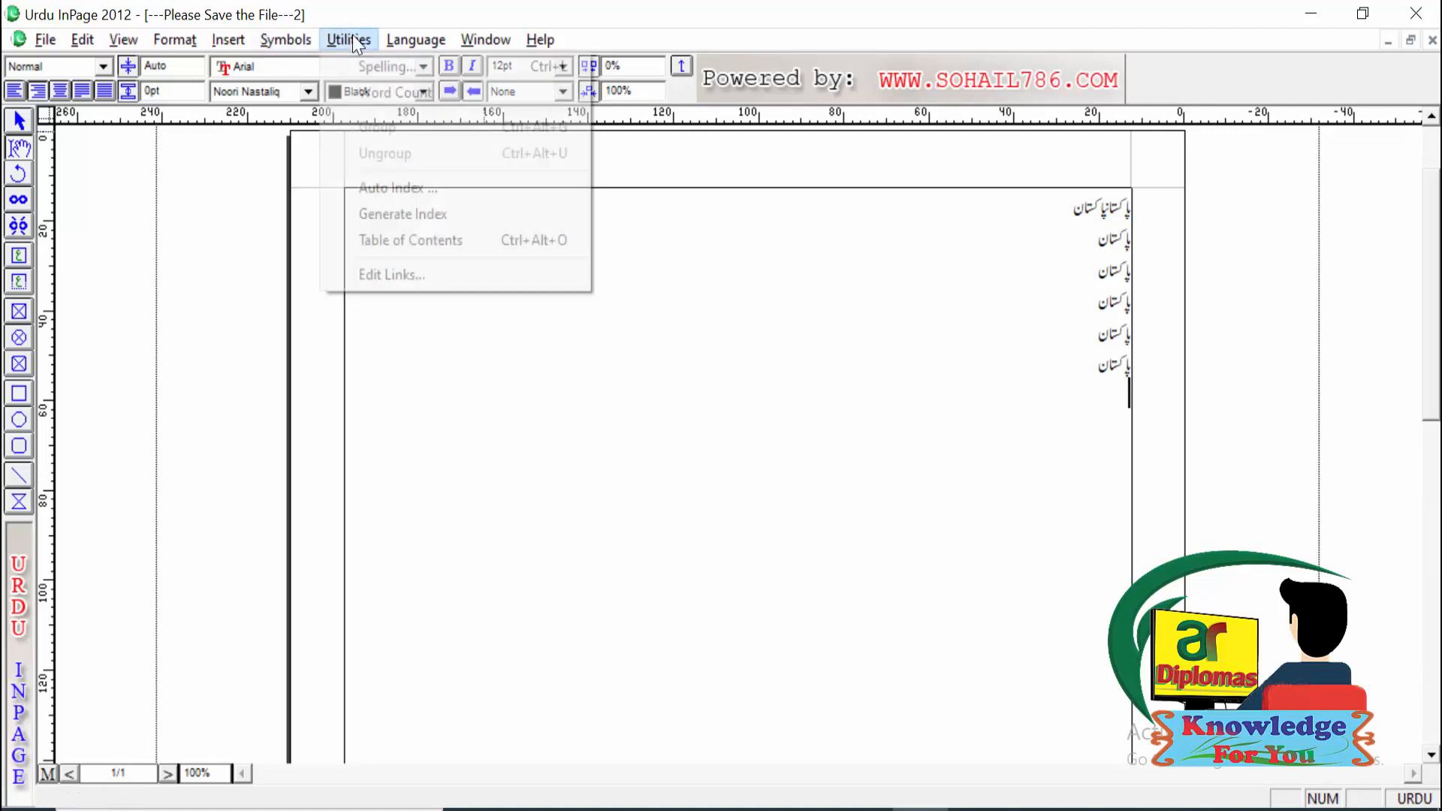
{"action": "left_click", "coordinate": [404, 92]}
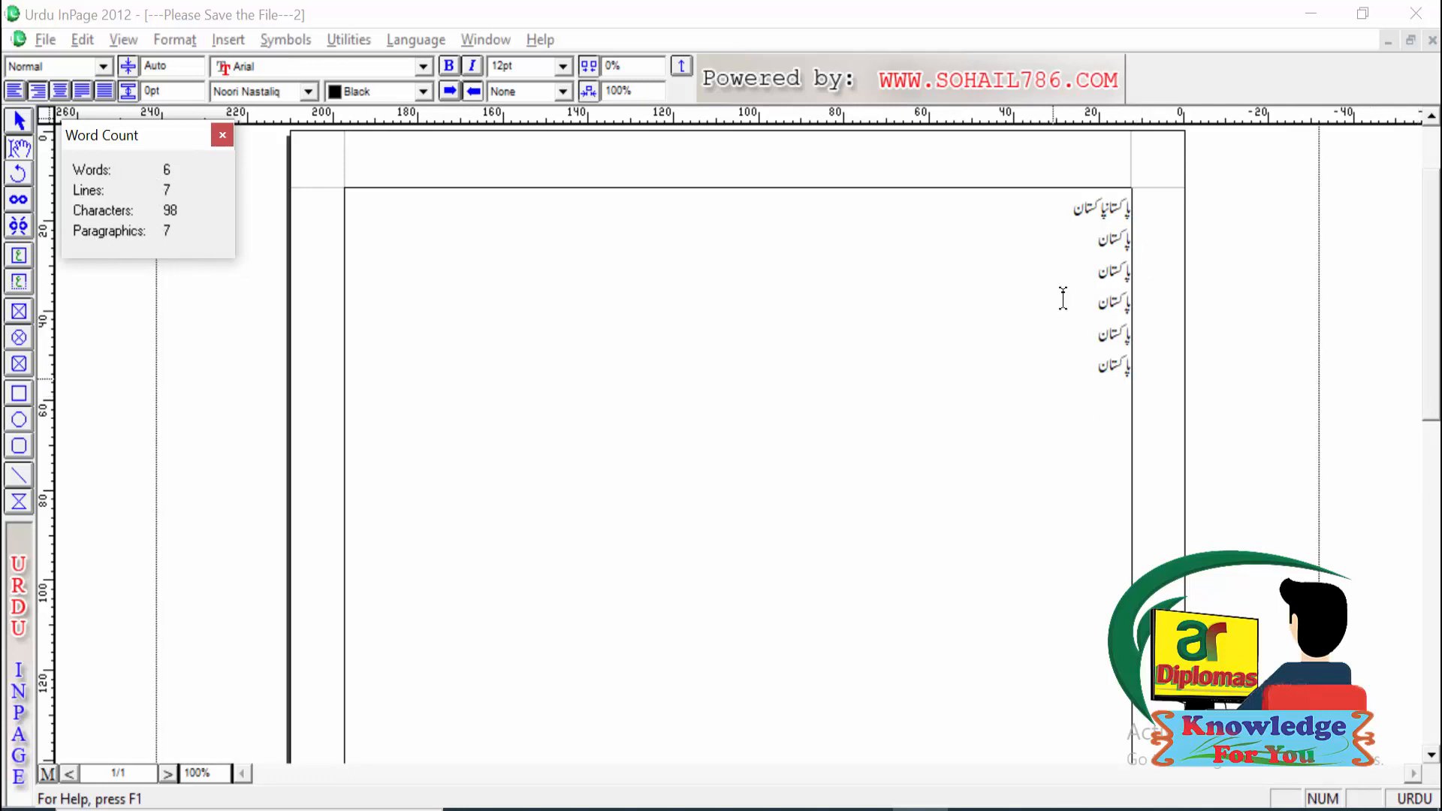
{"action": "left_click", "coordinate": [1016, 357]}
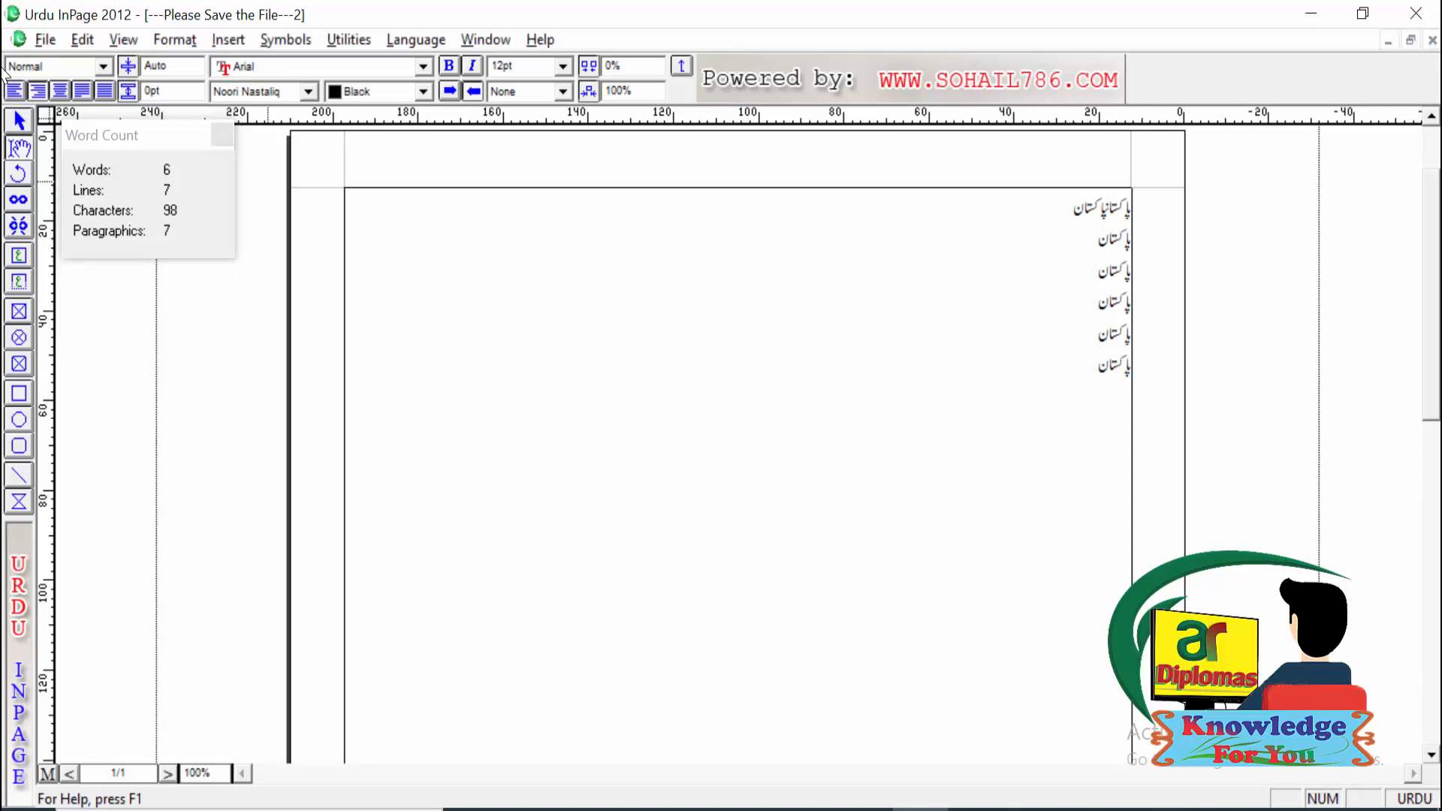
{"action": "left_click", "coordinate": [107, 142]}
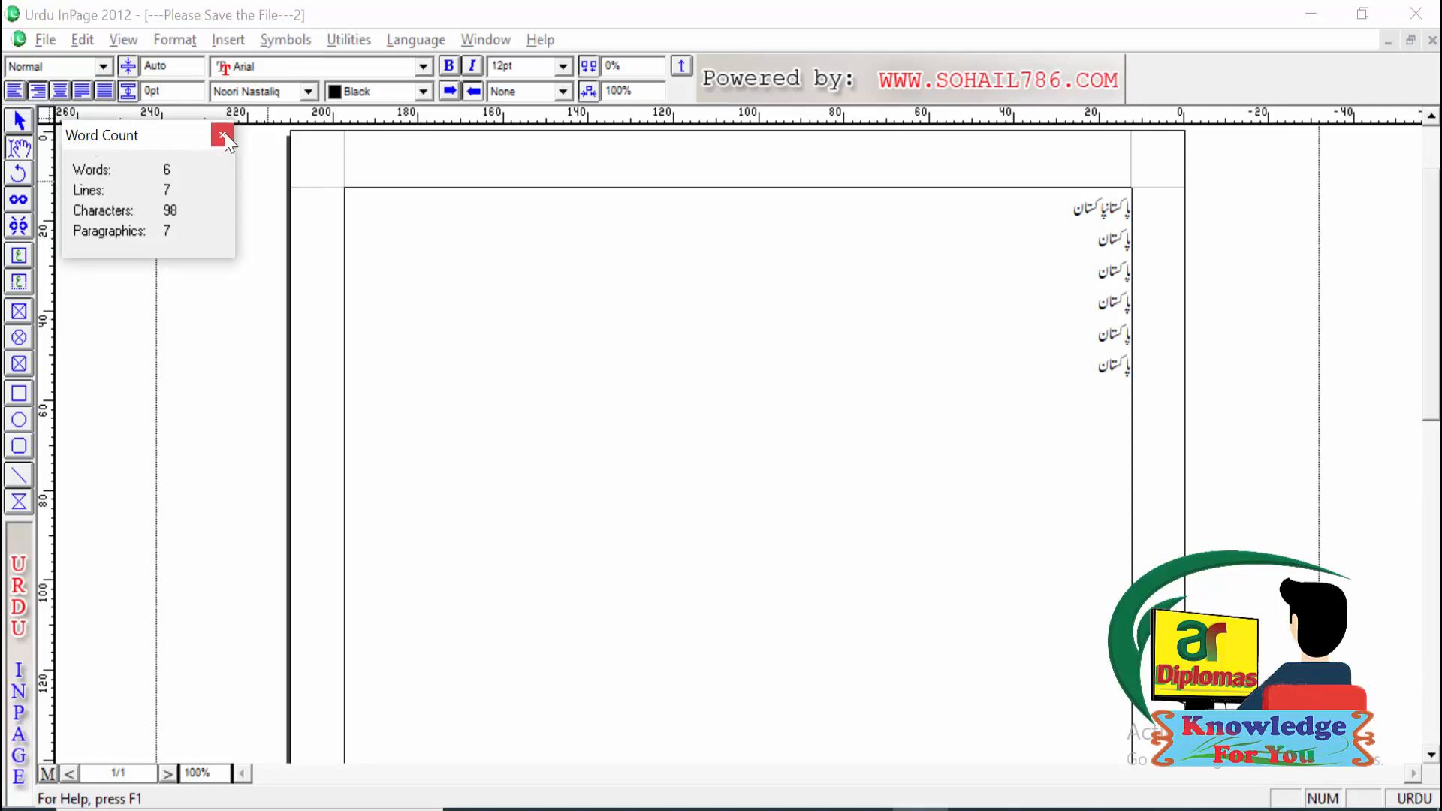
{"action": "left_click", "coordinate": [223, 135]}
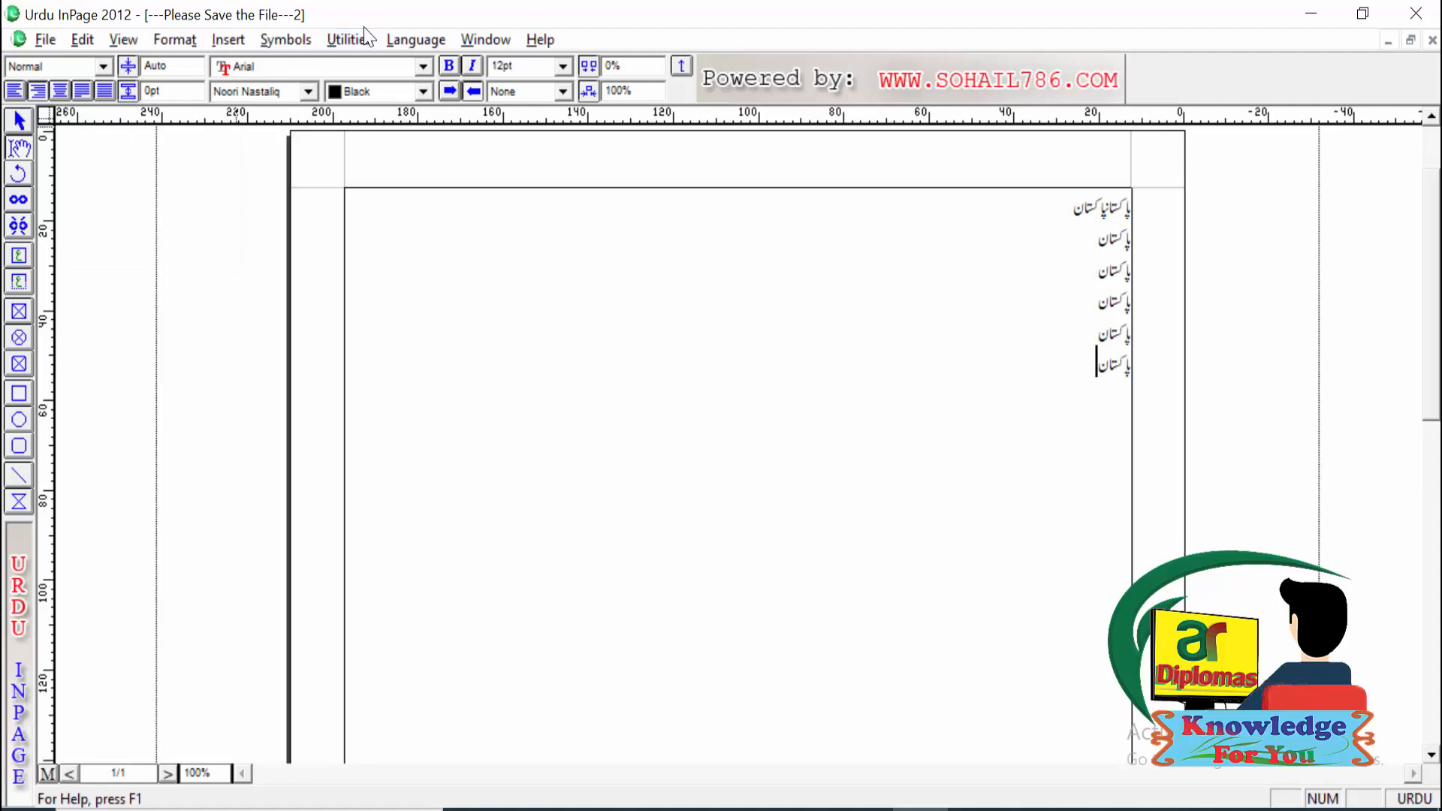
Step: Restore the document windows and bring the ---Please Save the File---1 document to the front, maximized
{"action": "left_click", "coordinate": [345, 38]}
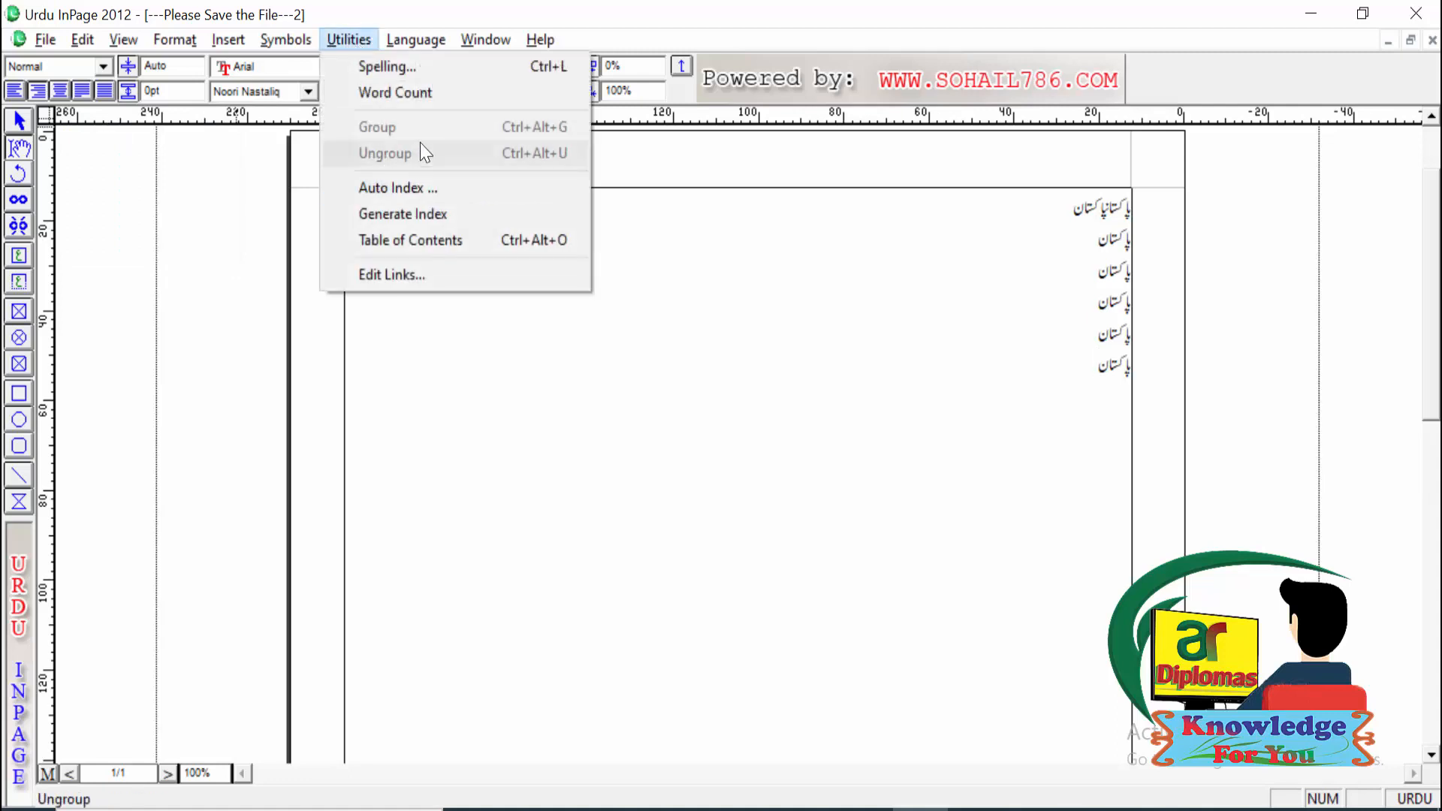
{"action": "left_click", "coordinate": [661, 443]}
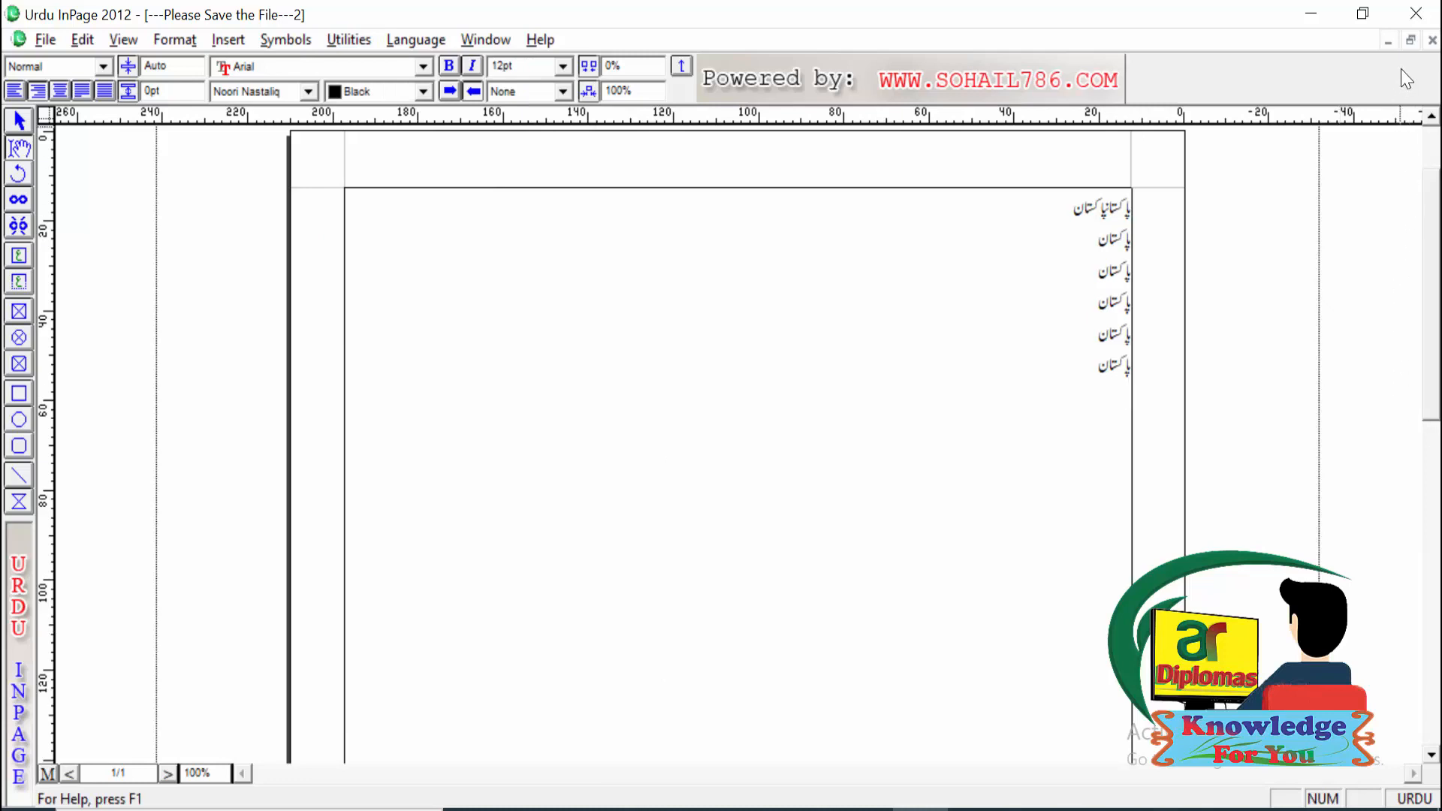
{"action": "left_click", "coordinate": [1409, 40]}
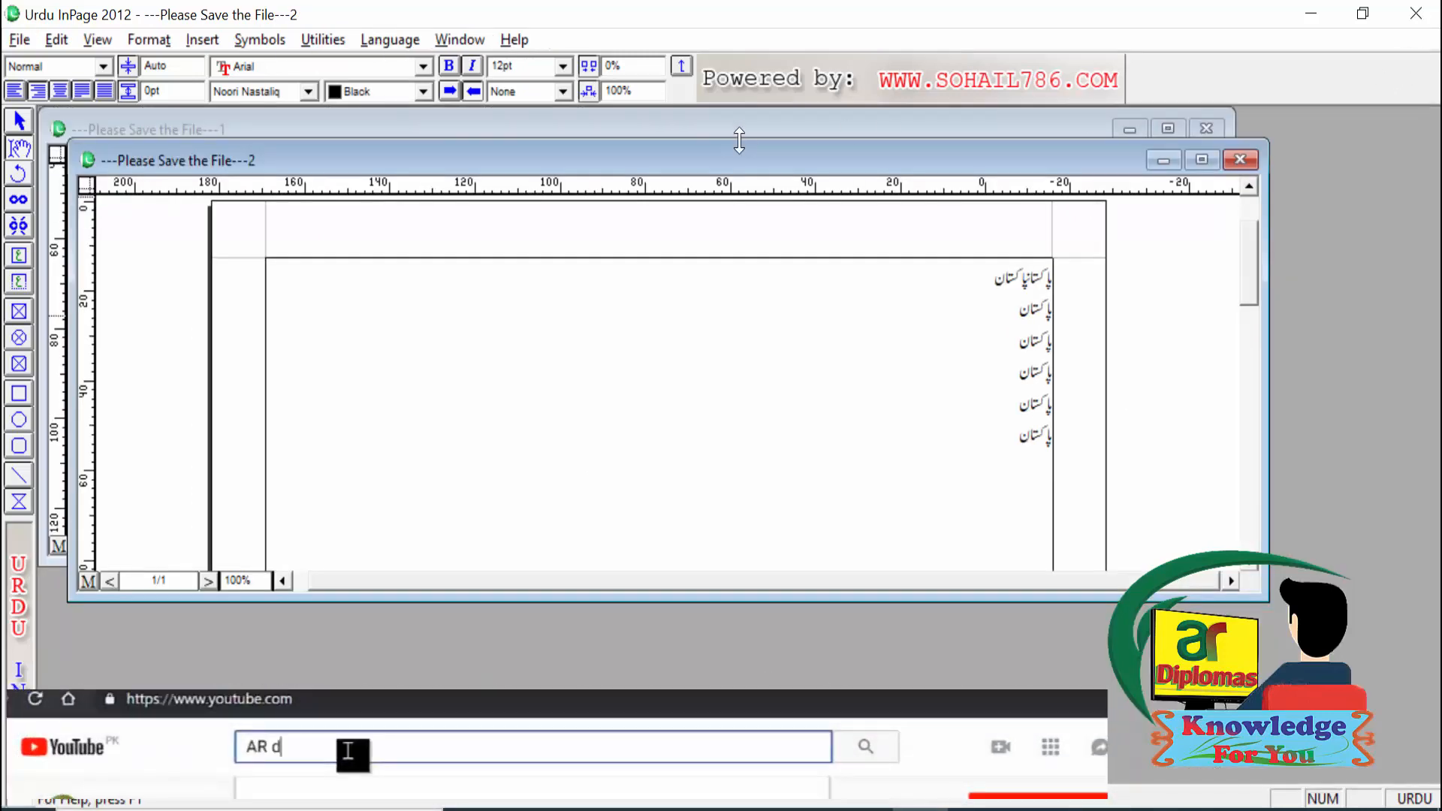
{"action": "left_click", "coordinate": [750, 119]}
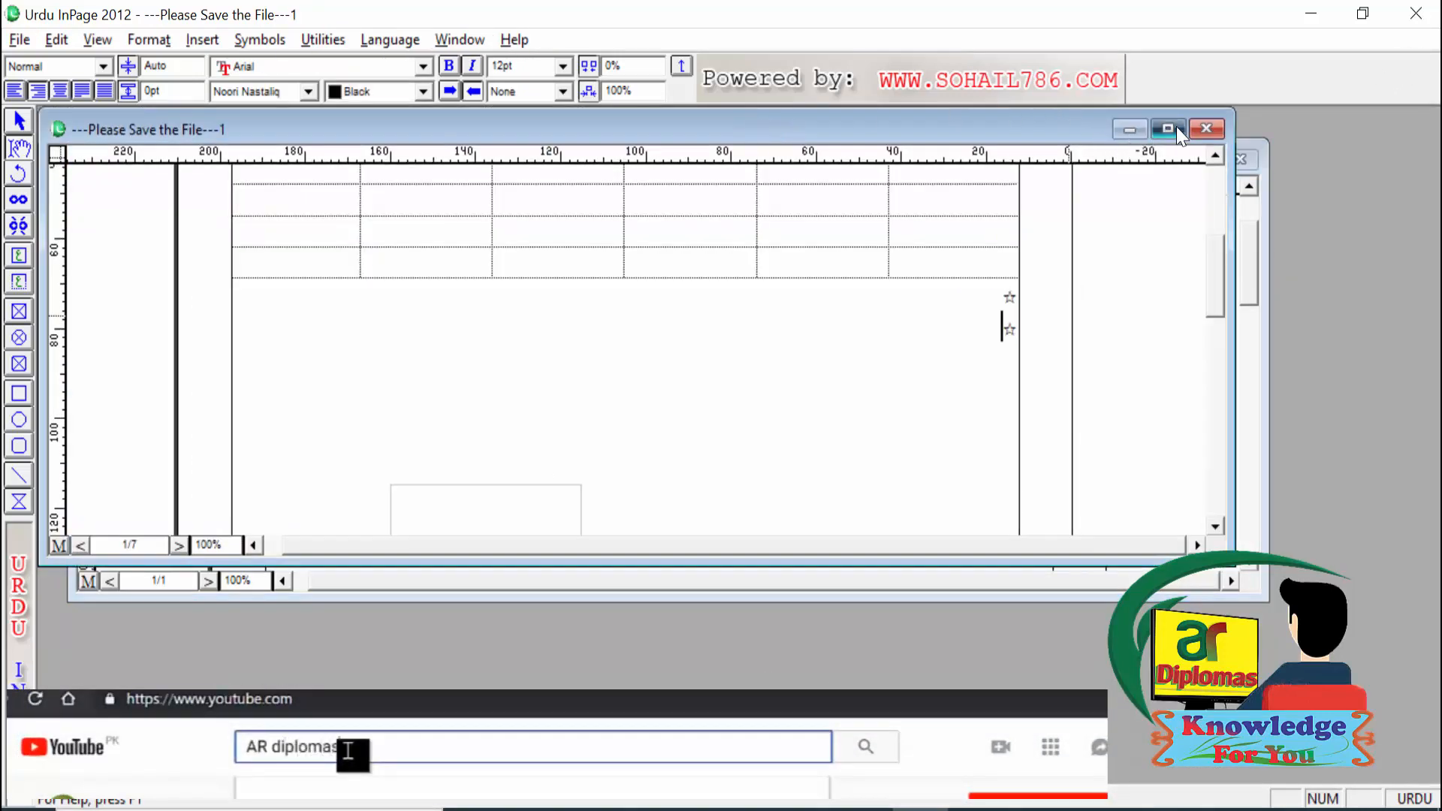
{"action": "left_click", "coordinate": [1169, 129]}
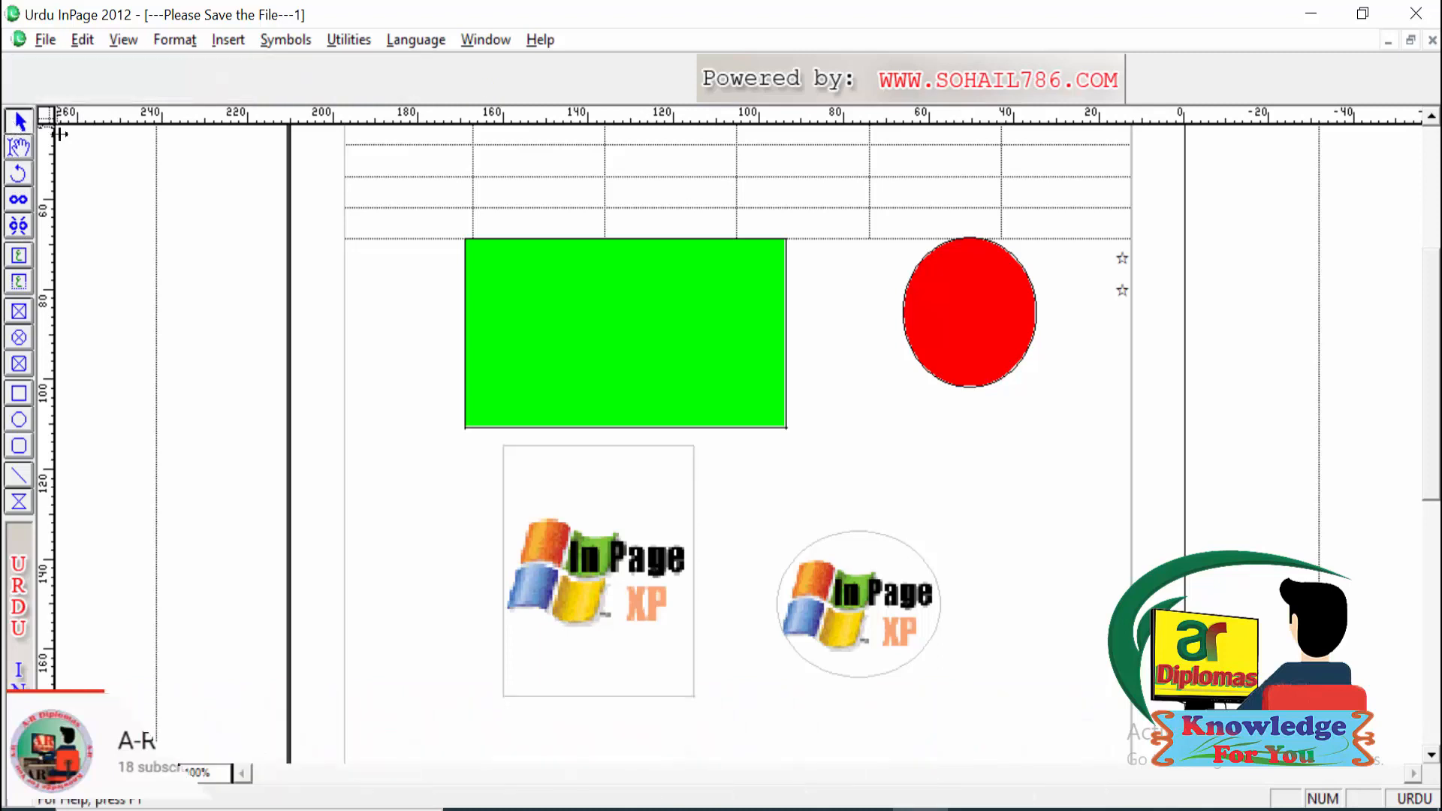
Step: Group the green rectangle with the red ellipse and move them together about 4 mm left and 3 mm down
{"action": "left_click", "coordinate": [546, 294]}
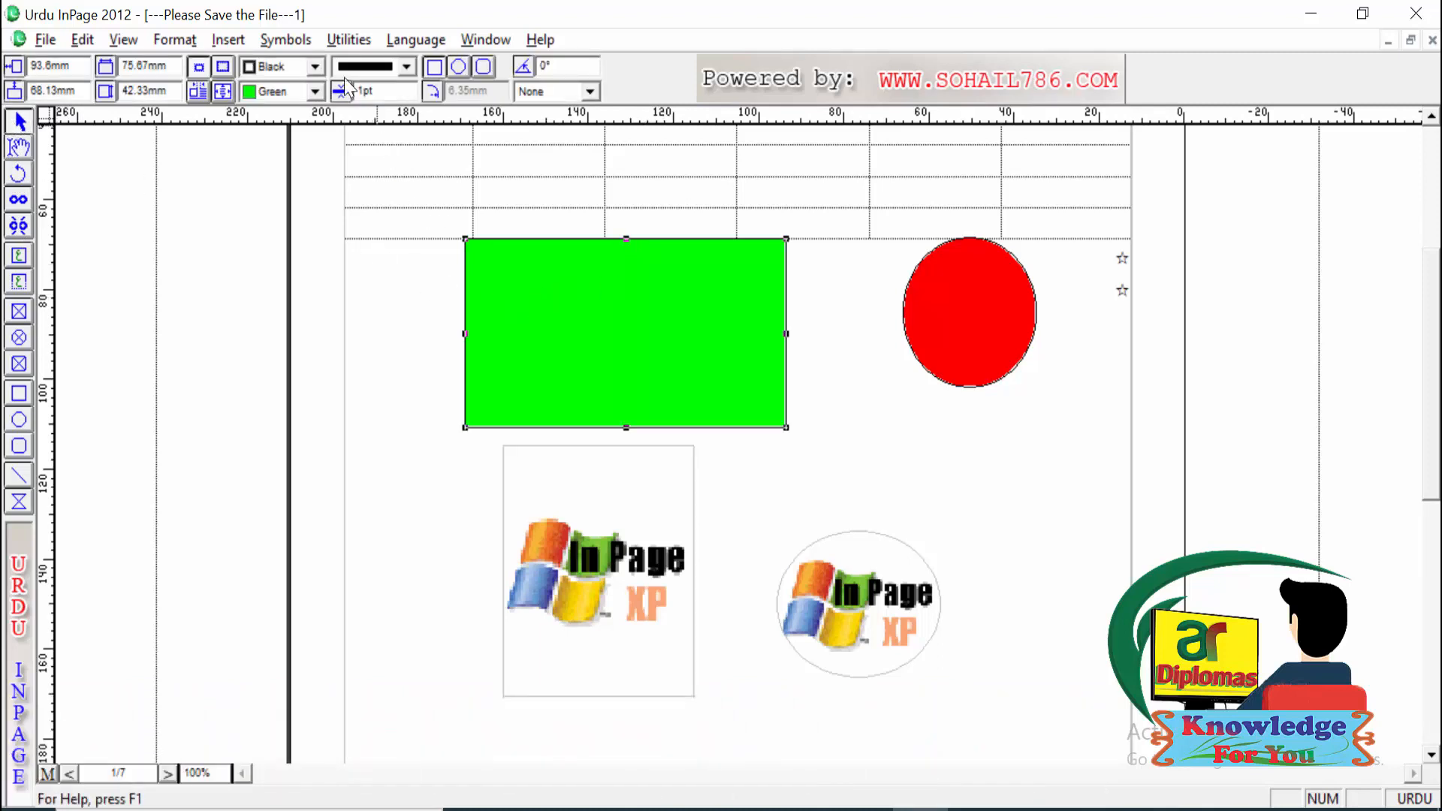
{"action": "left_click", "coordinate": [348, 40]}
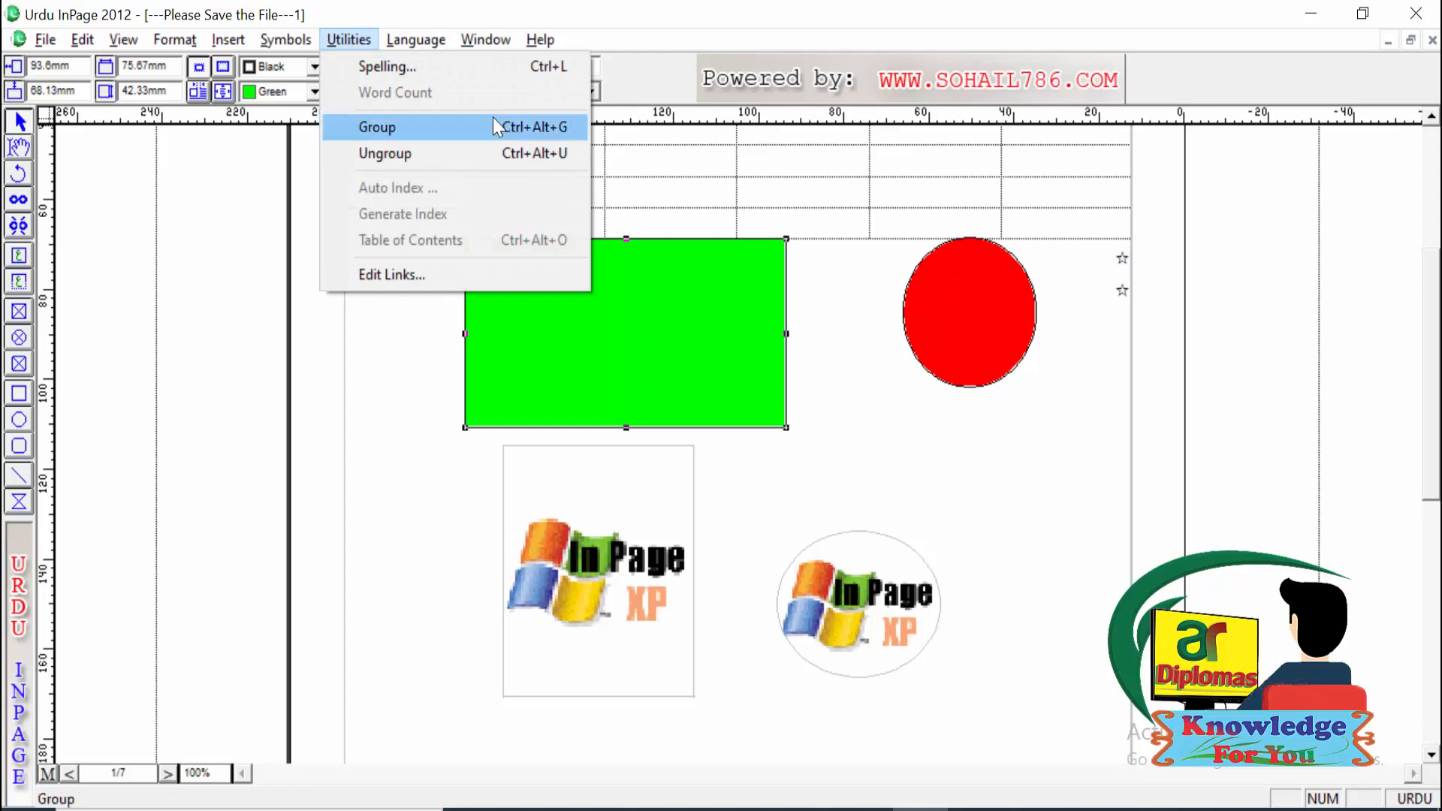
{"action": "left_click", "coordinate": [486, 137]}
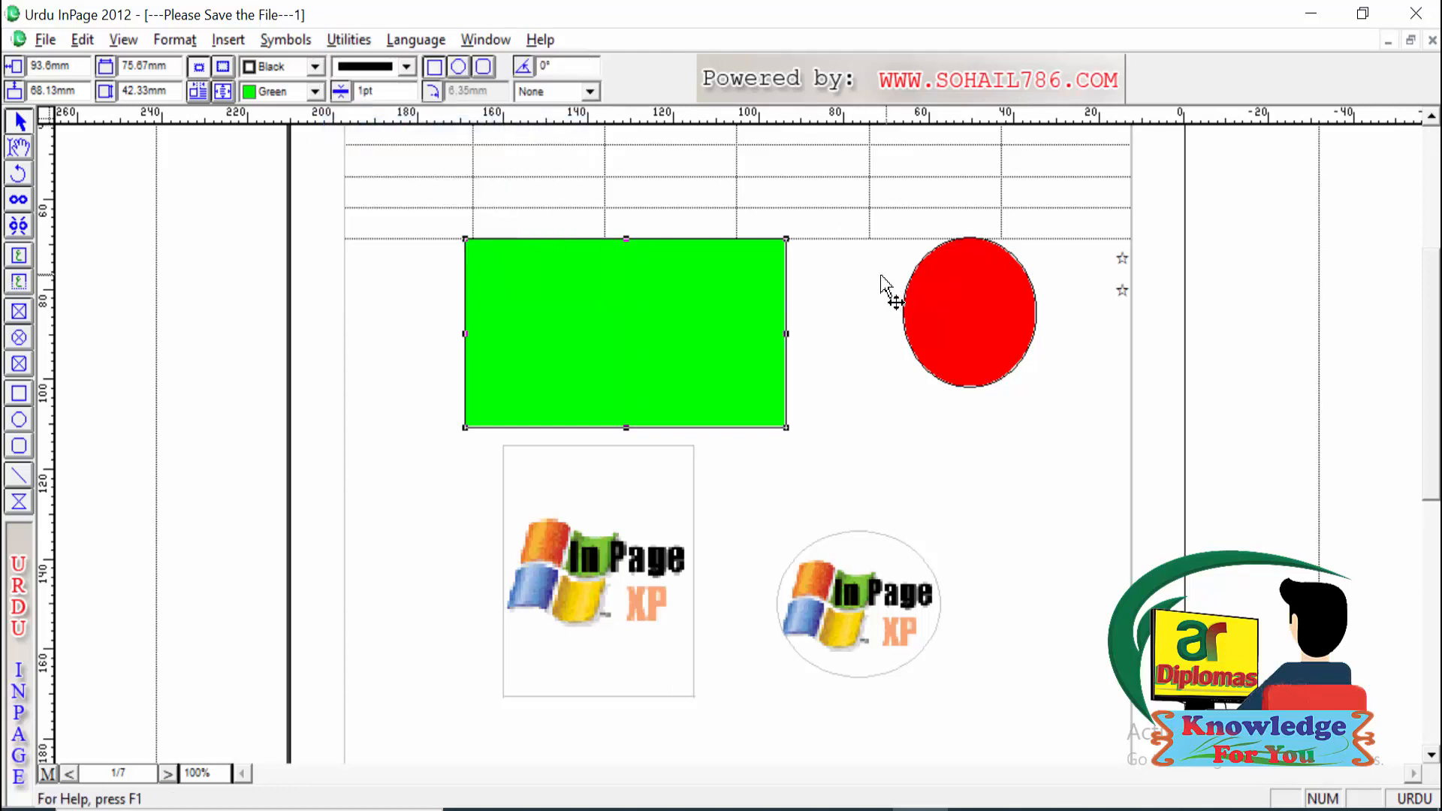
{"action": "left_click", "coordinate": [1025, 323]}
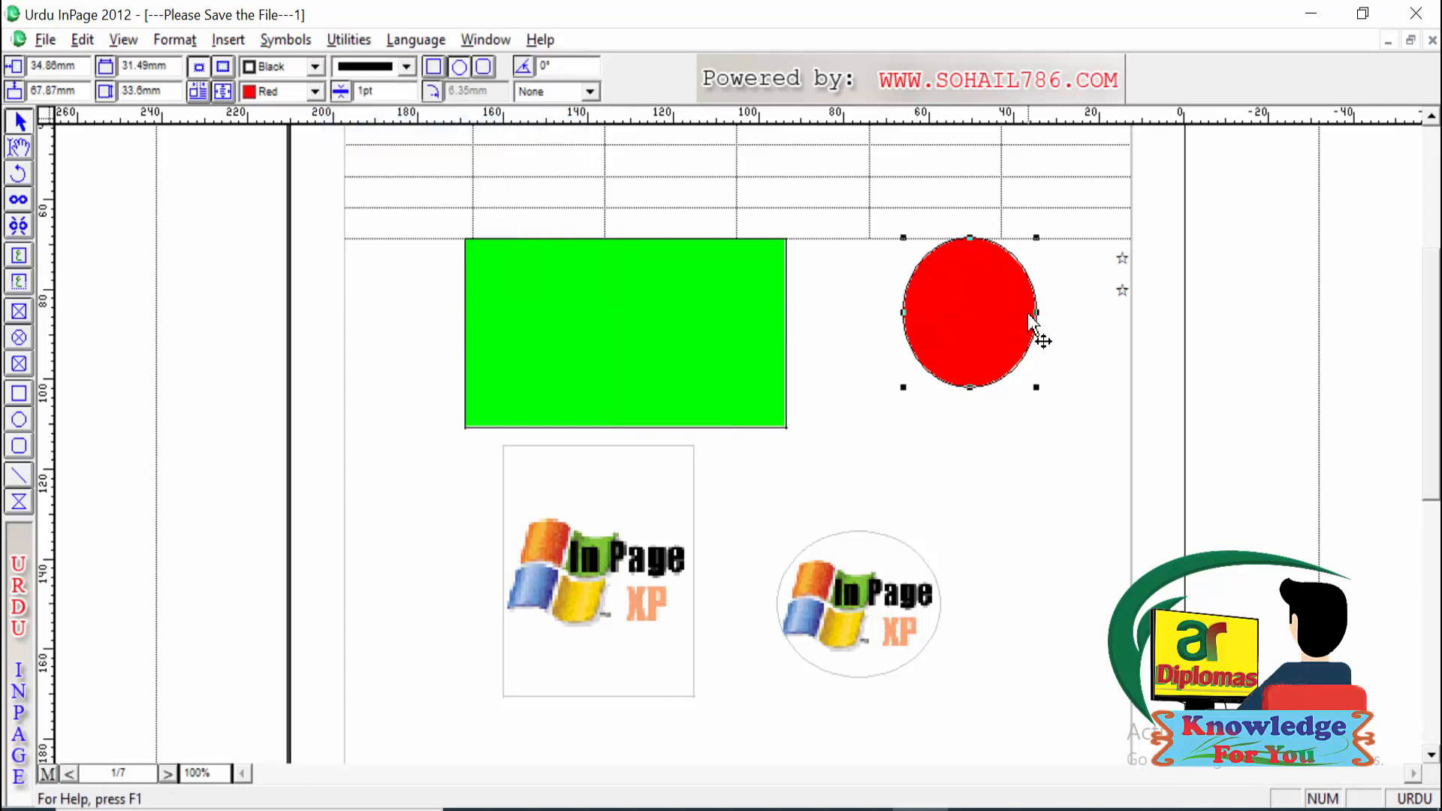
{"action": "left_click", "coordinate": [666, 304], "text": "shift"}
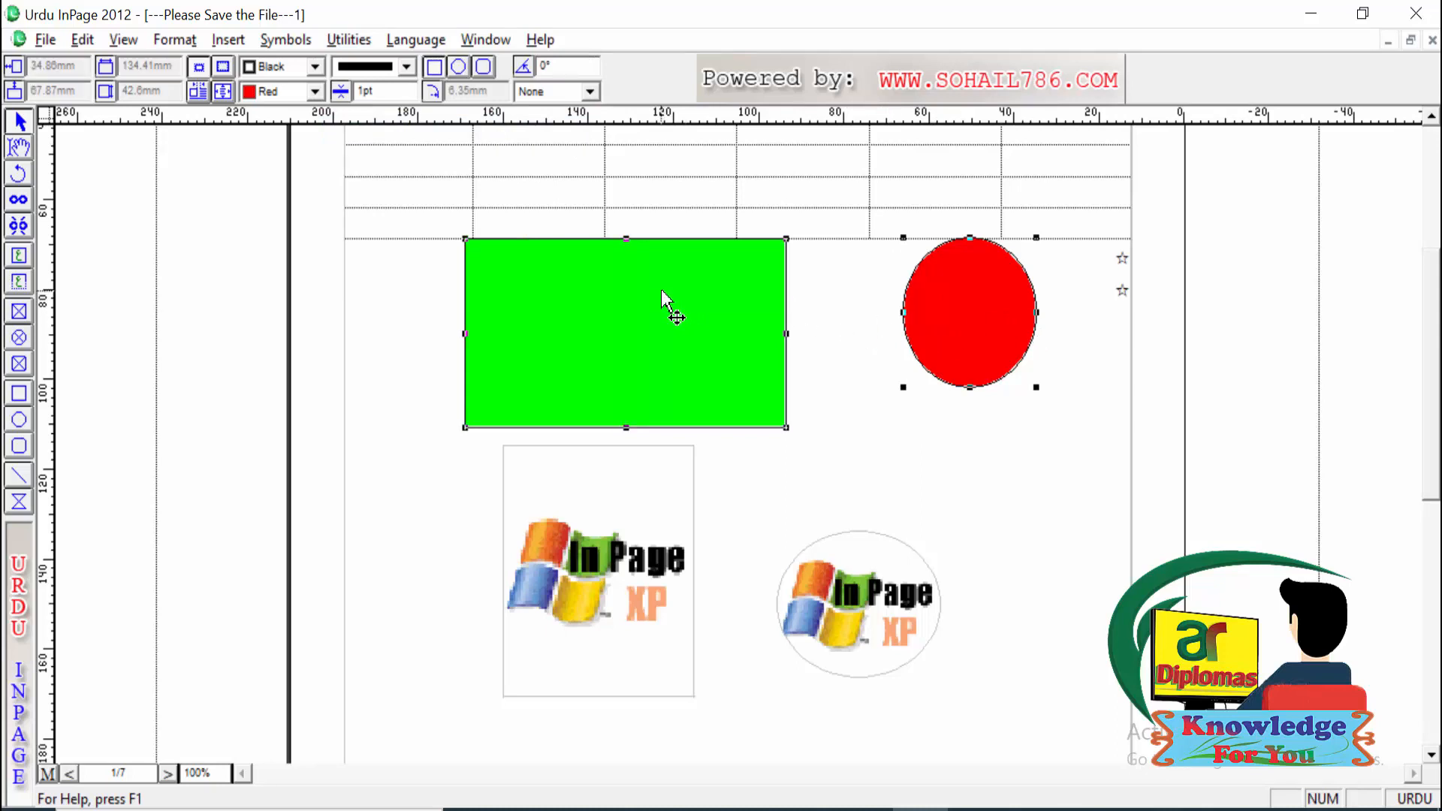
{"action": "left_click", "coordinate": [286, 40]}
{"action": "mouse_move", "coordinate": [335, 45]}
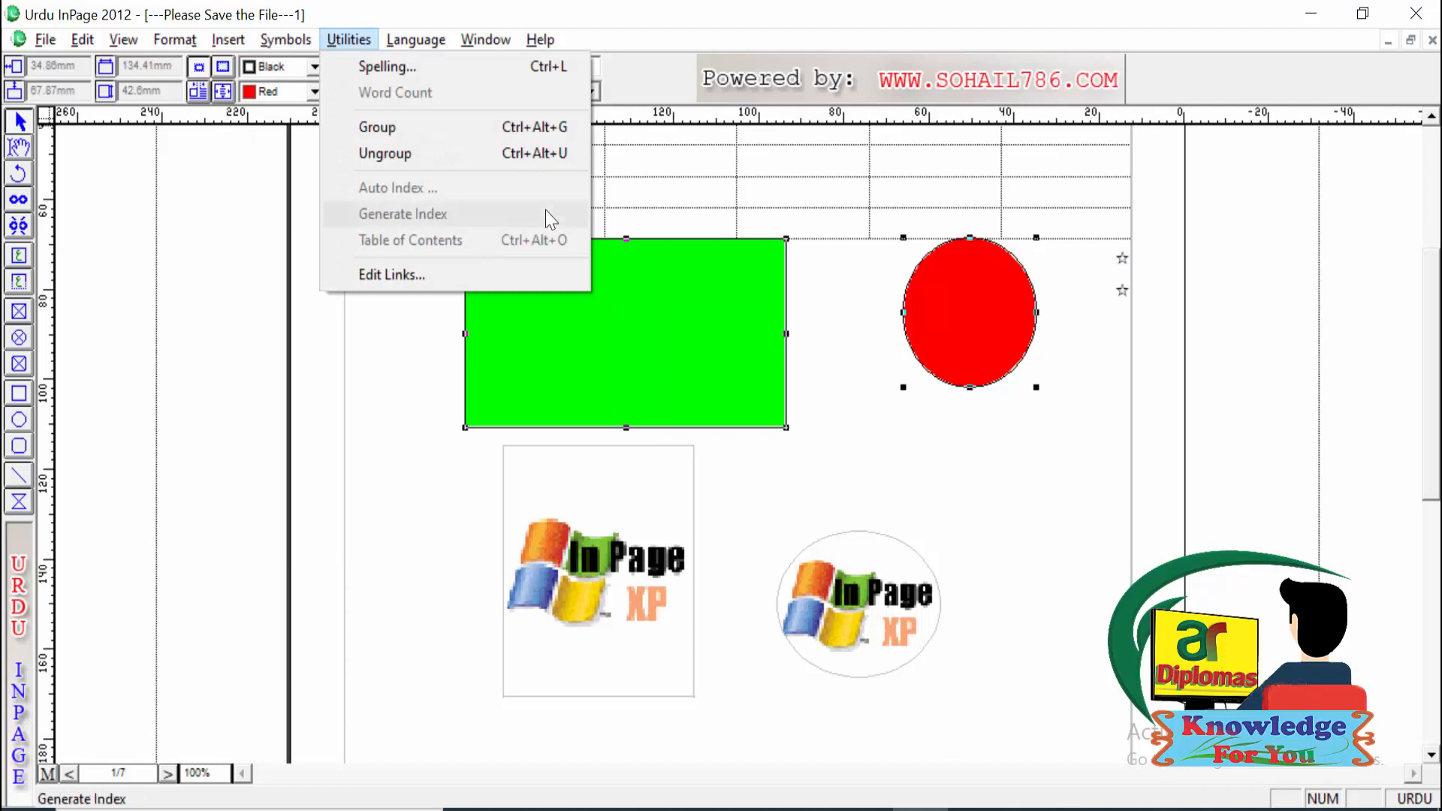
{"action": "left_click", "coordinate": [547, 129]}
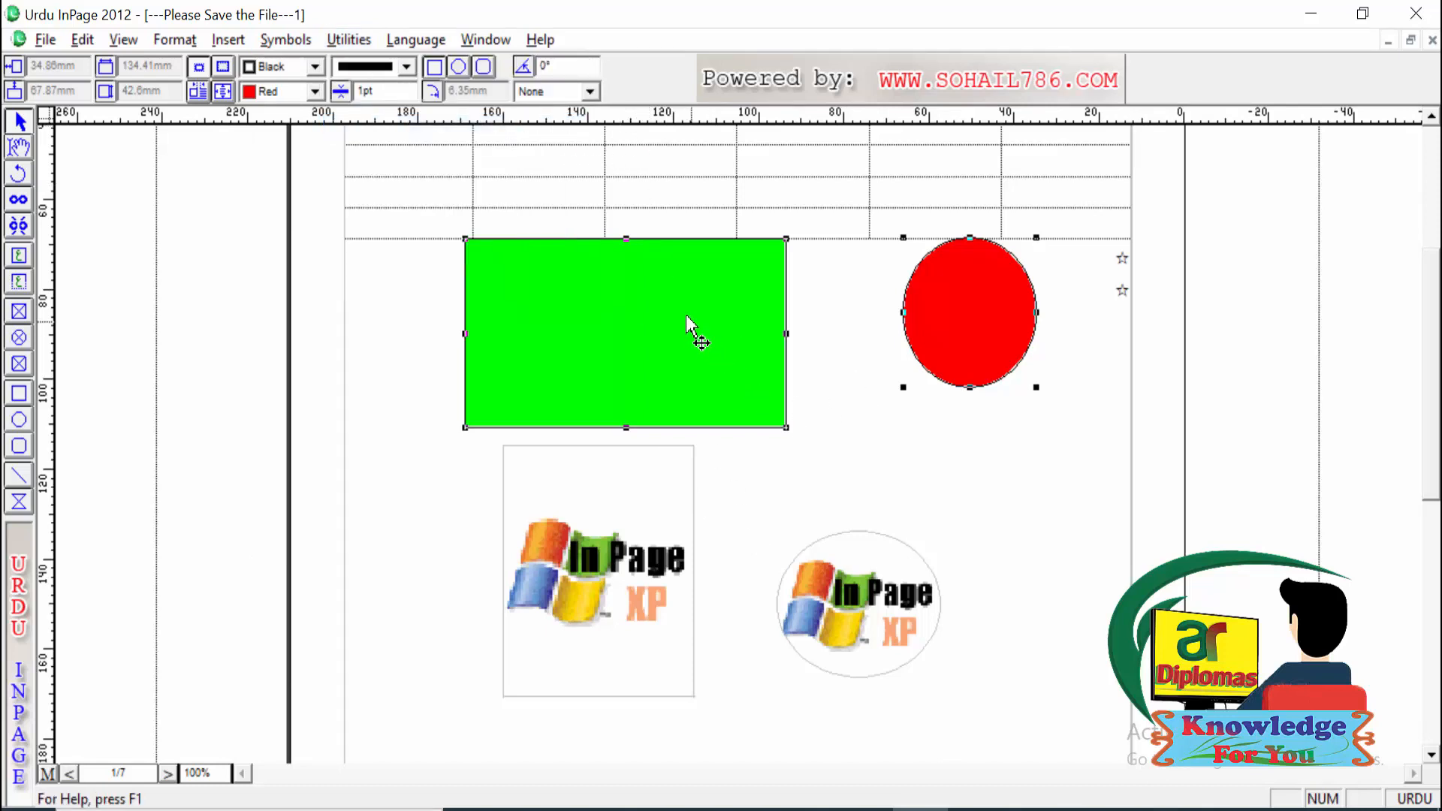
{"action": "left_click_drag", "start_coordinate": [666, 342], "coordinate": [637, 404]}
{"action": "left_click_drag", "start_coordinate": [696, 306], "coordinate": [709, 259]}
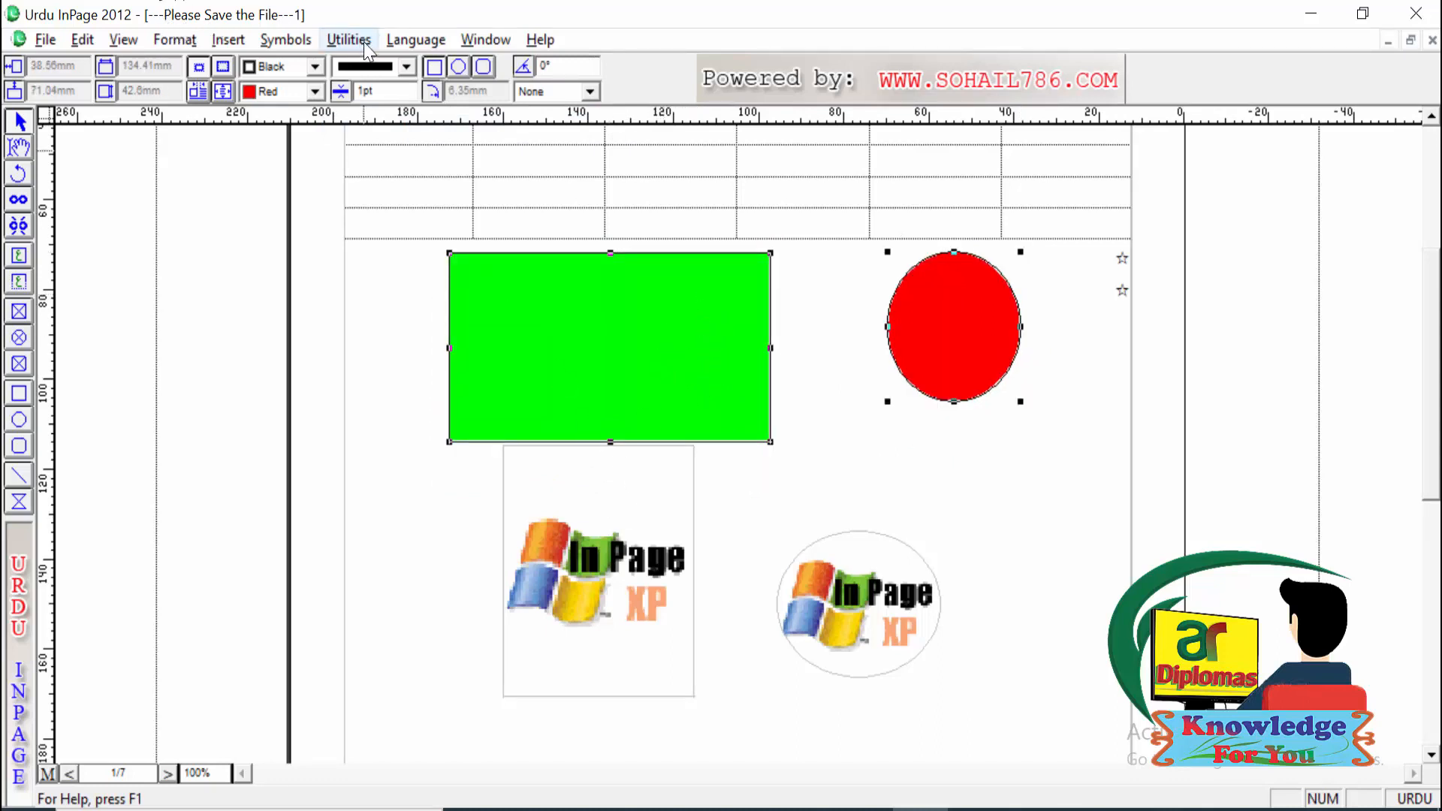
Step: Ungroup the green rectangle and red ellipse, and select the ellipse and the rectangular InPage logo picture individually
{"action": "left_click", "coordinate": [338, 39]}
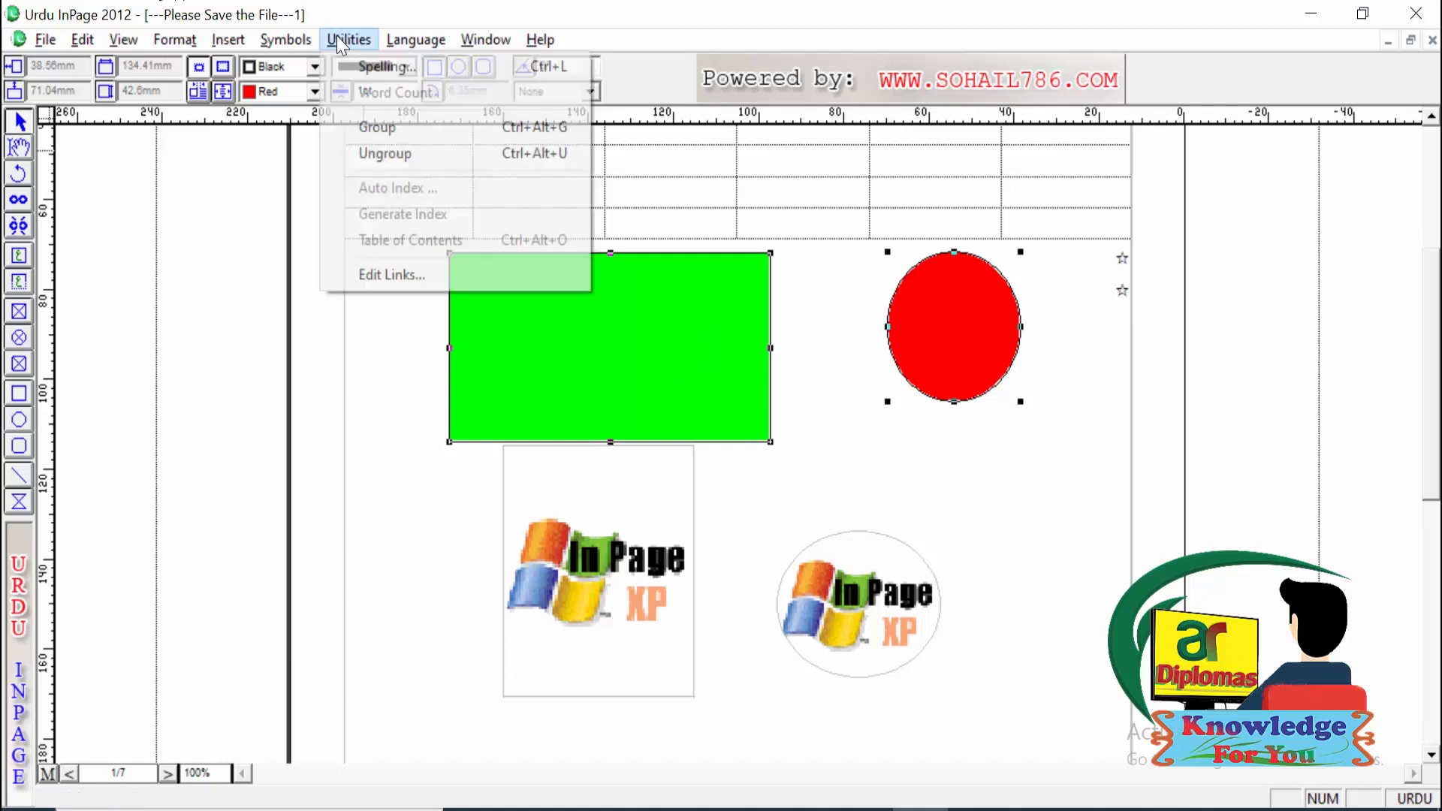
{"action": "left_click", "coordinate": [398, 154]}
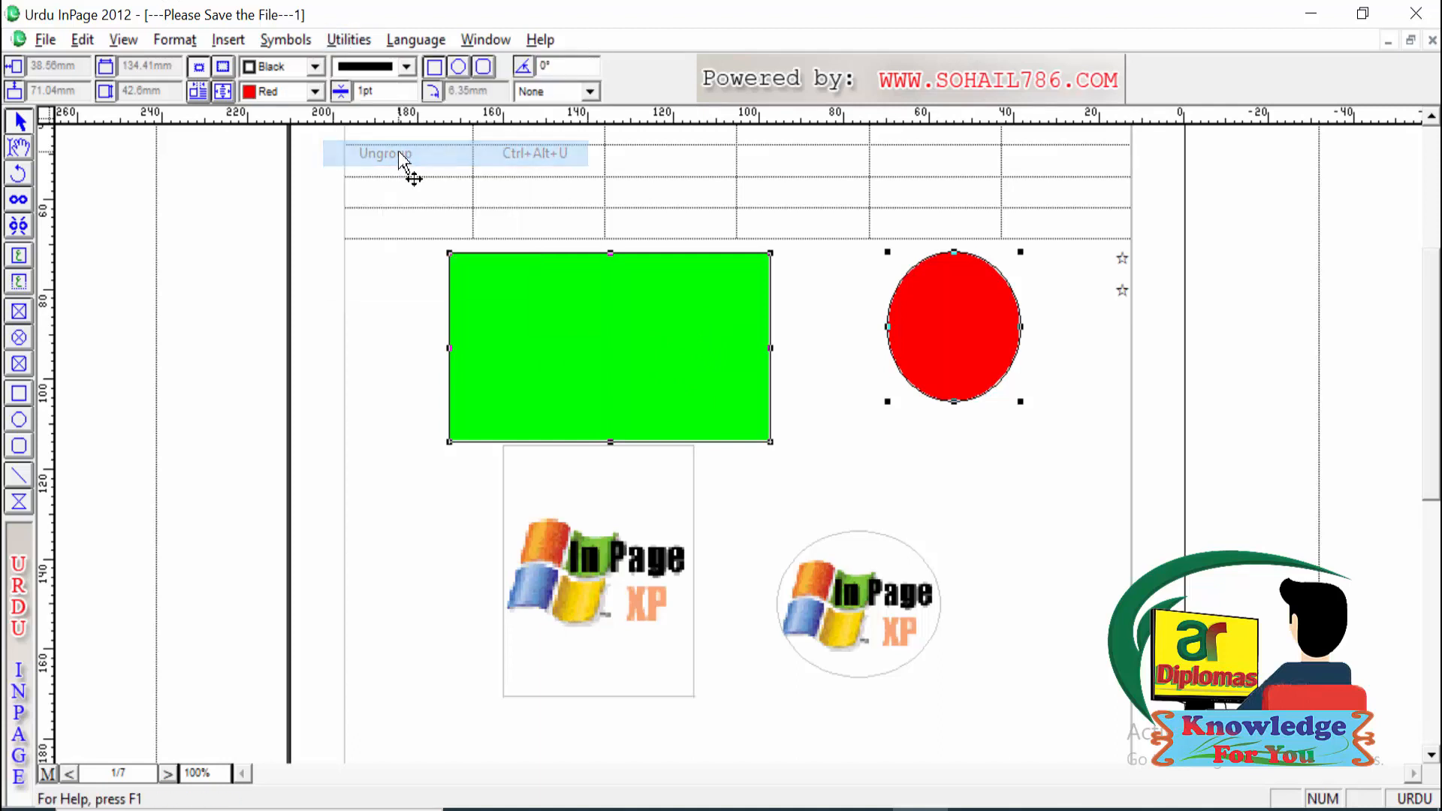
{"action": "left_click", "coordinate": [773, 506]}
{"action": "left_click", "coordinate": [755, 437]}
{"action": "left_click", "coordinate": [930, 366]}
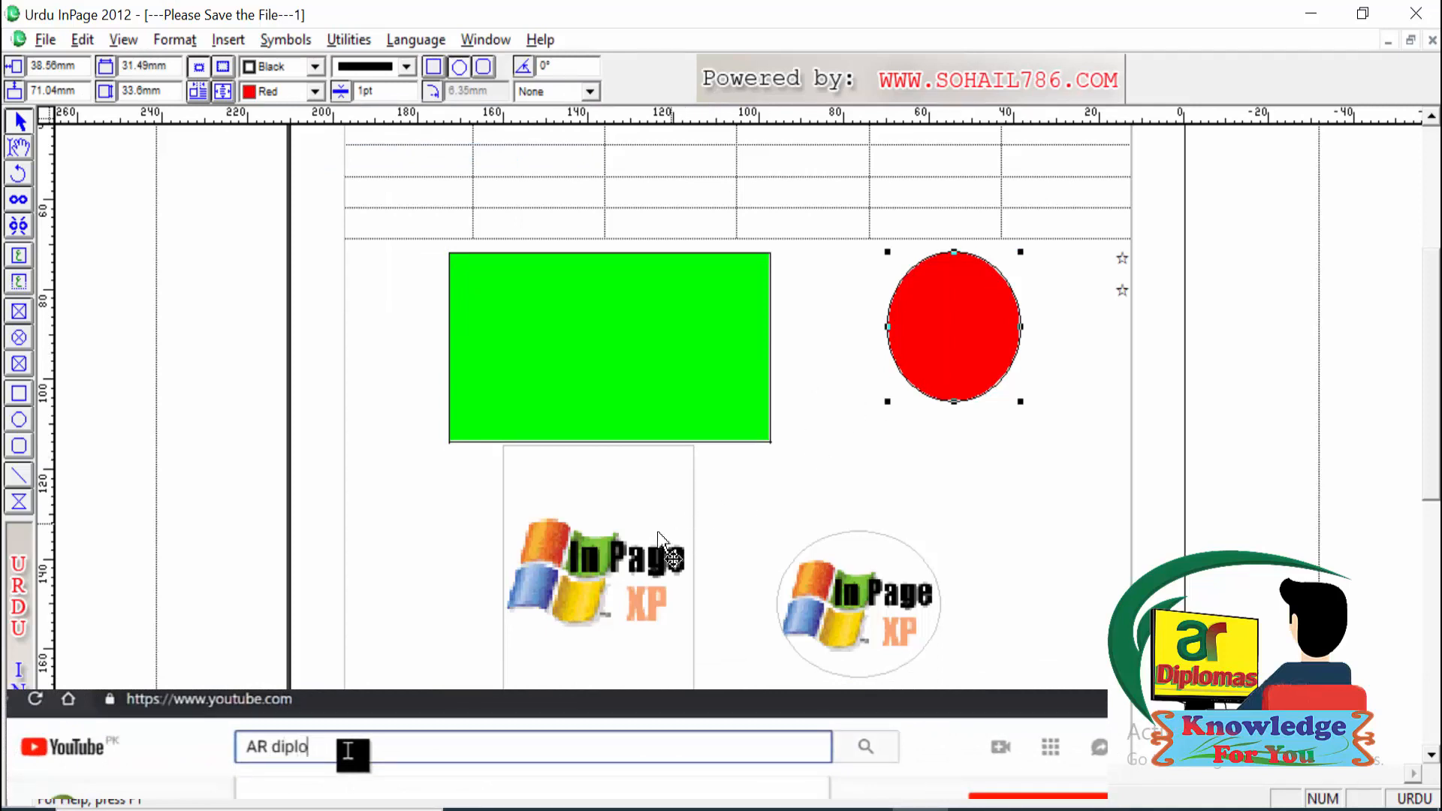
{"action": "left_click", "coordinate": [688, 487]}
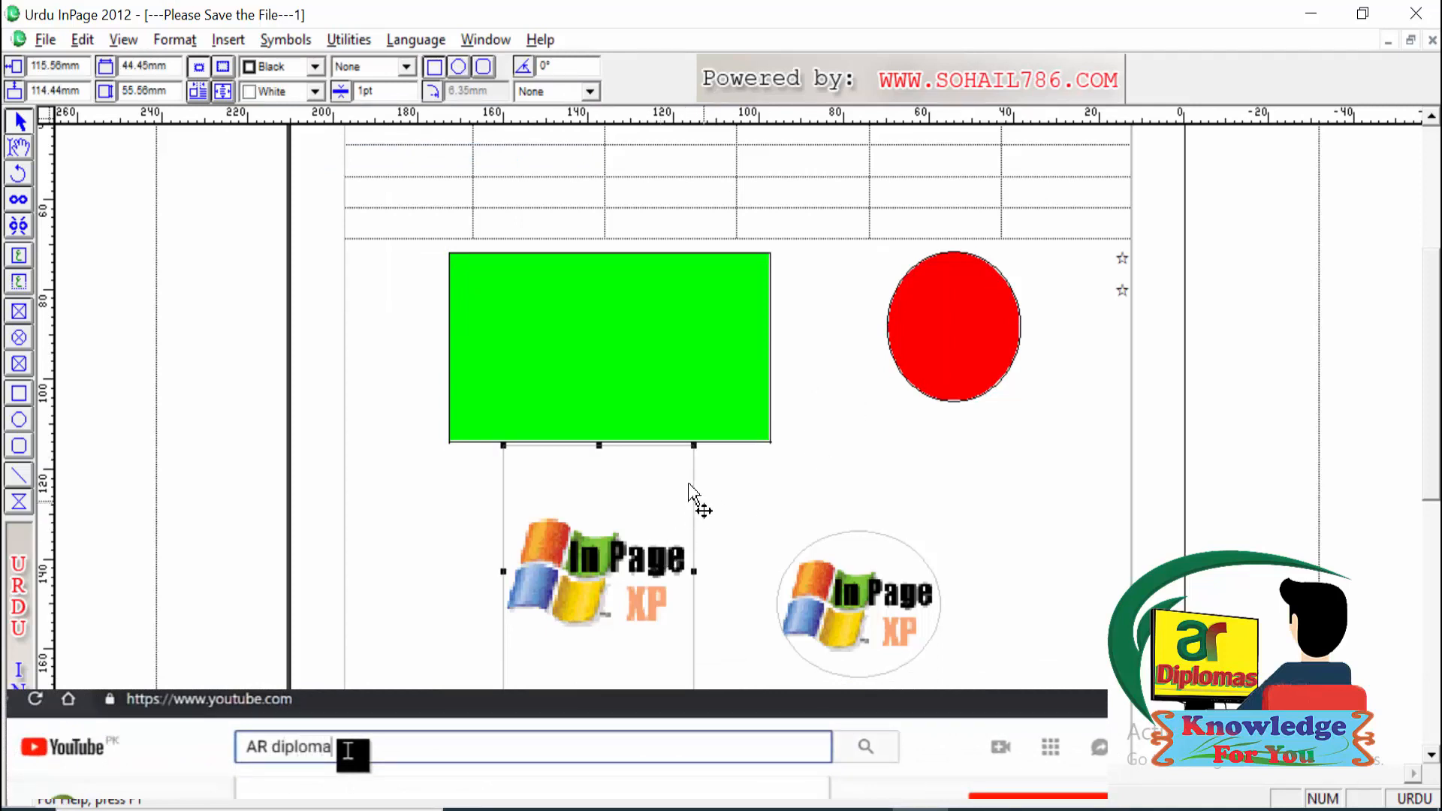
{"action": "left_click", "coordinate": [347, 42]}
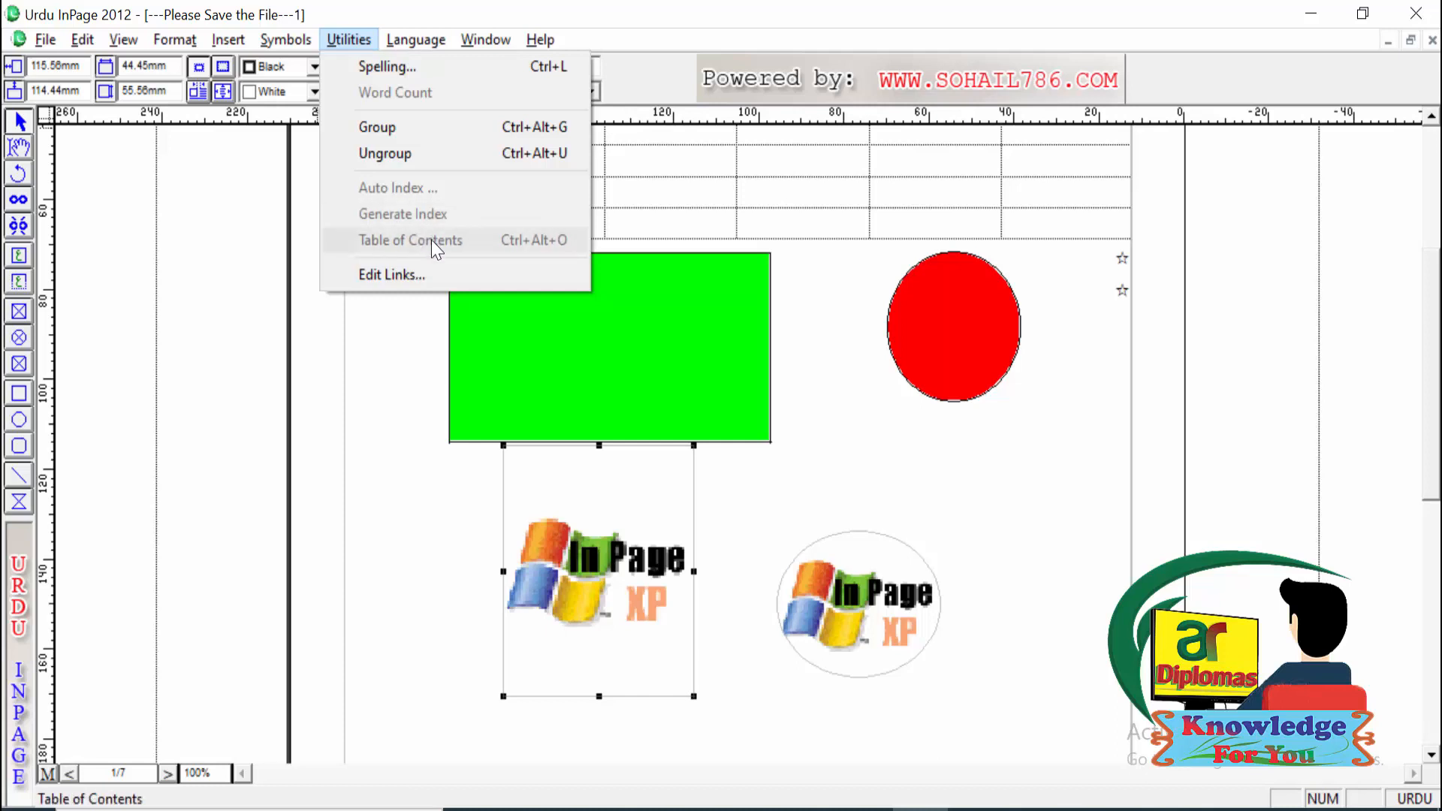
{"action": "mouse_move", "coordinate": [418, 37]}
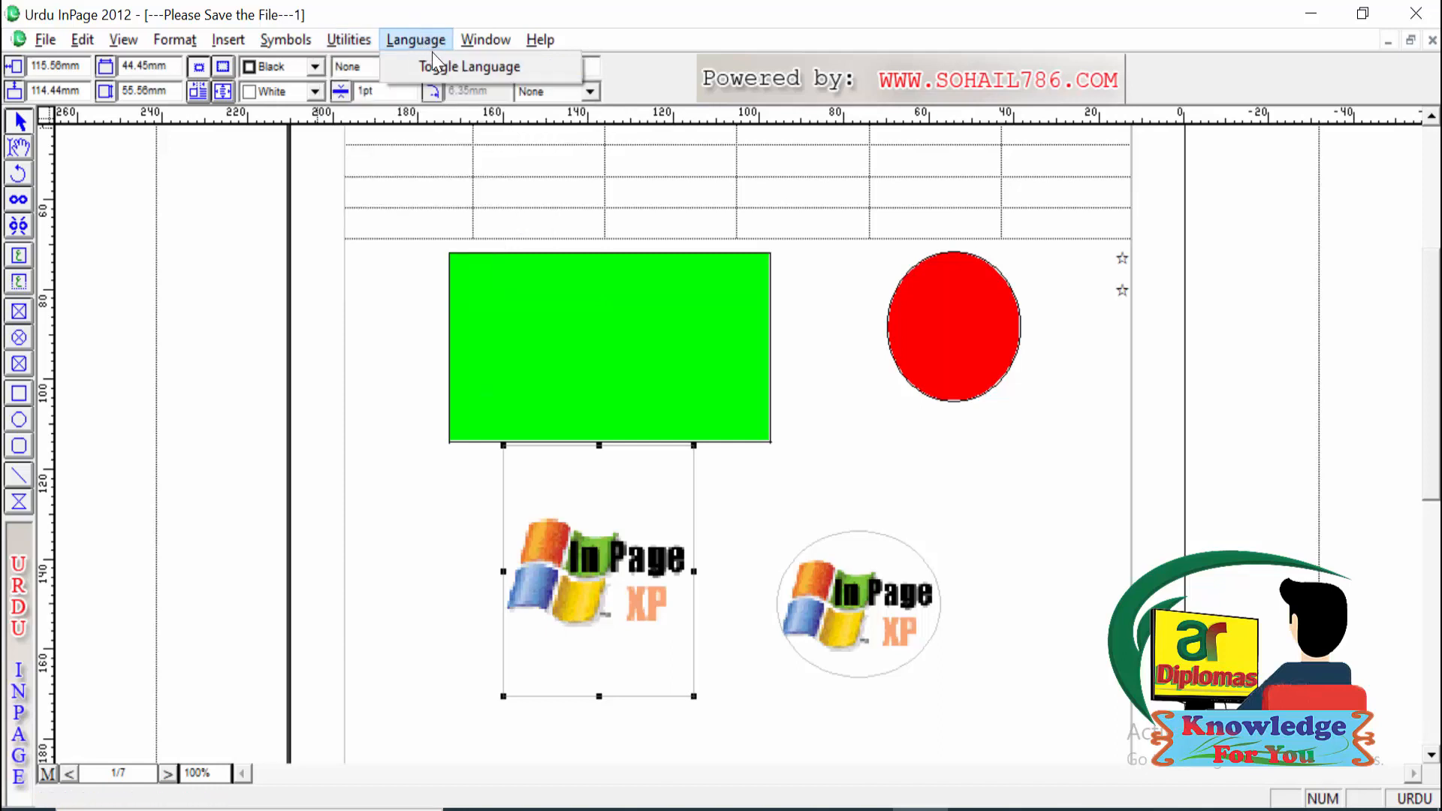
{"action": "mouse_move", "coordinate": [481, 46]}
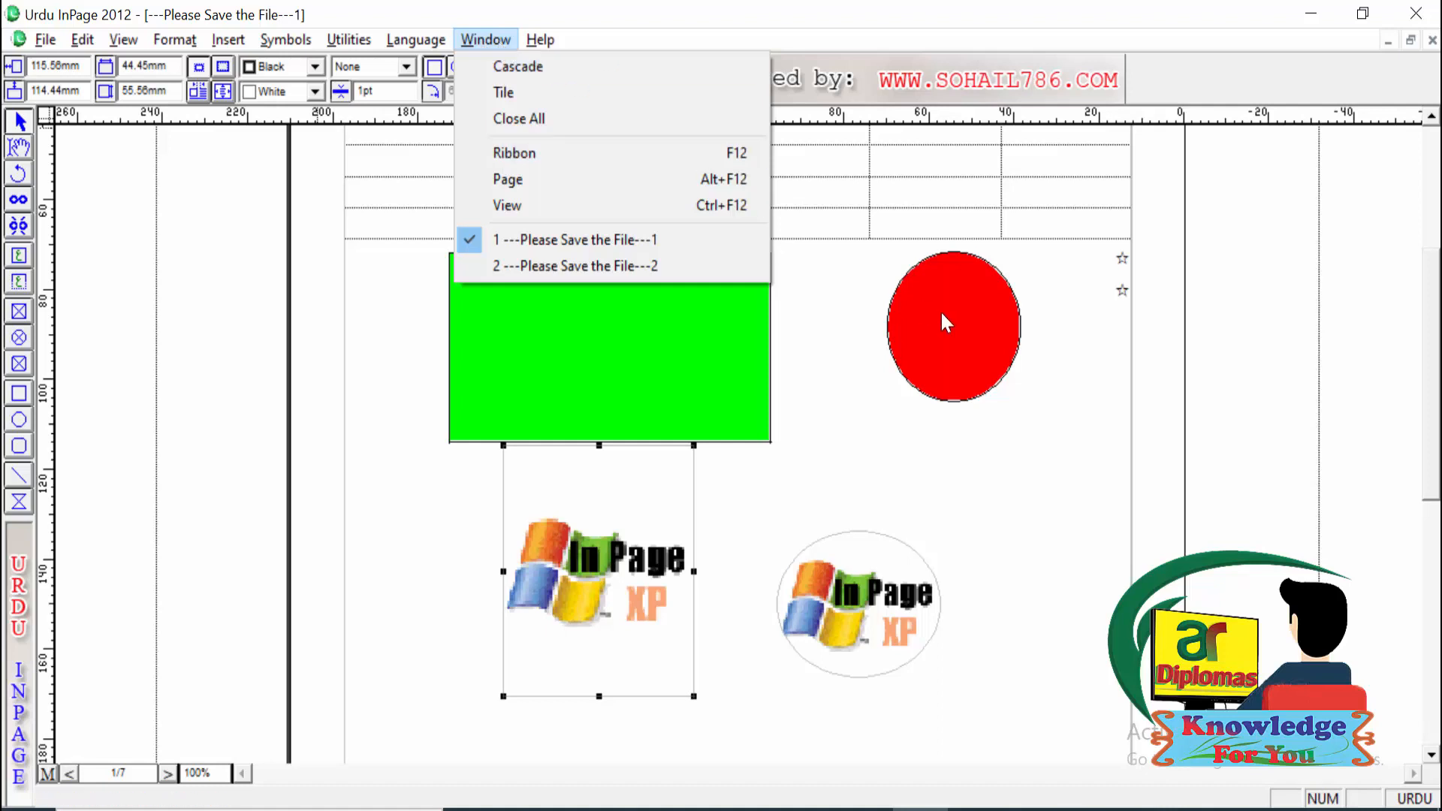
Step: Deselect the picture, cascade the open document windows, and maximize the ---Please Save the File---1 document again
{"action": "left_click", "coordinate": [1021, 451]}
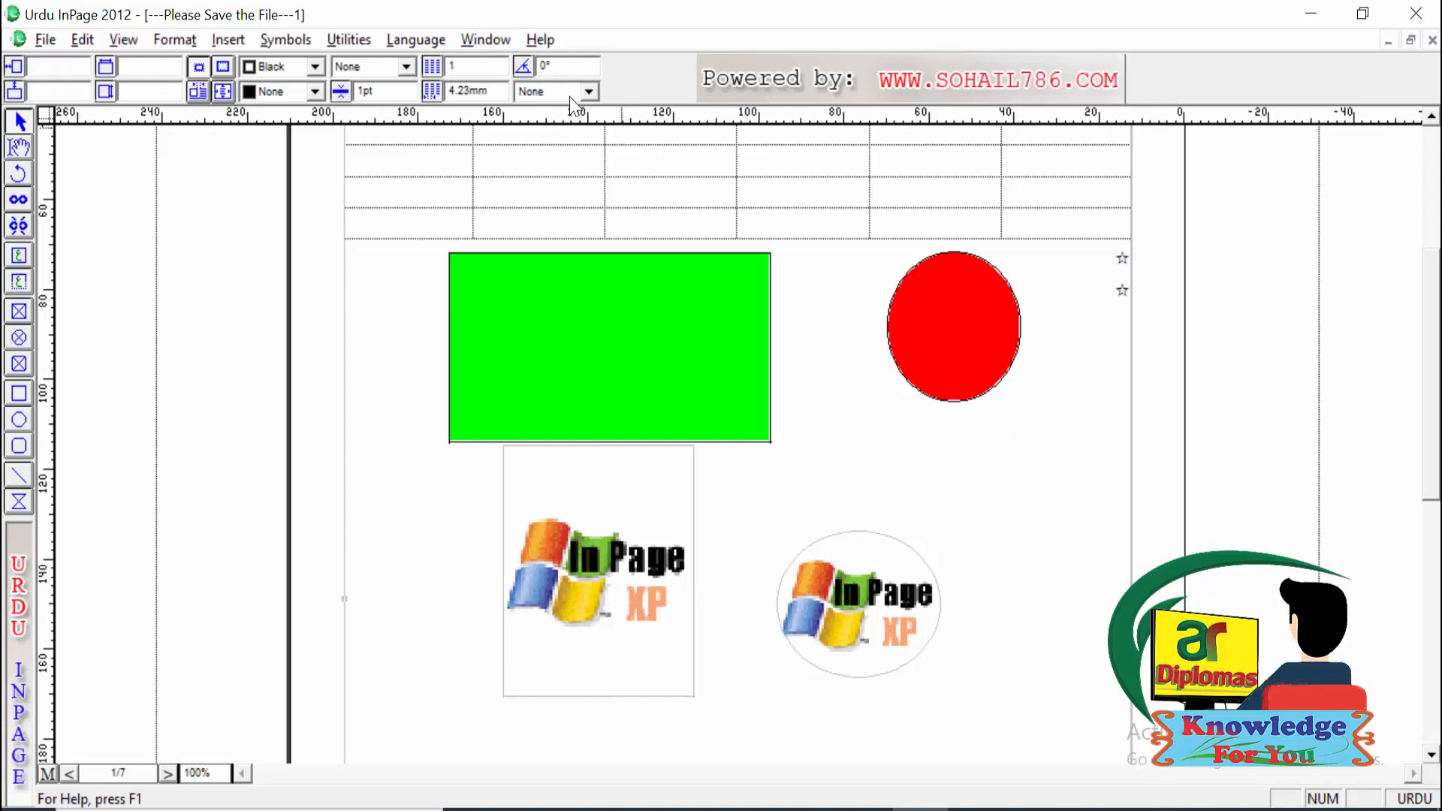
{"action": "left_click", "coordinate": [485, 39]}
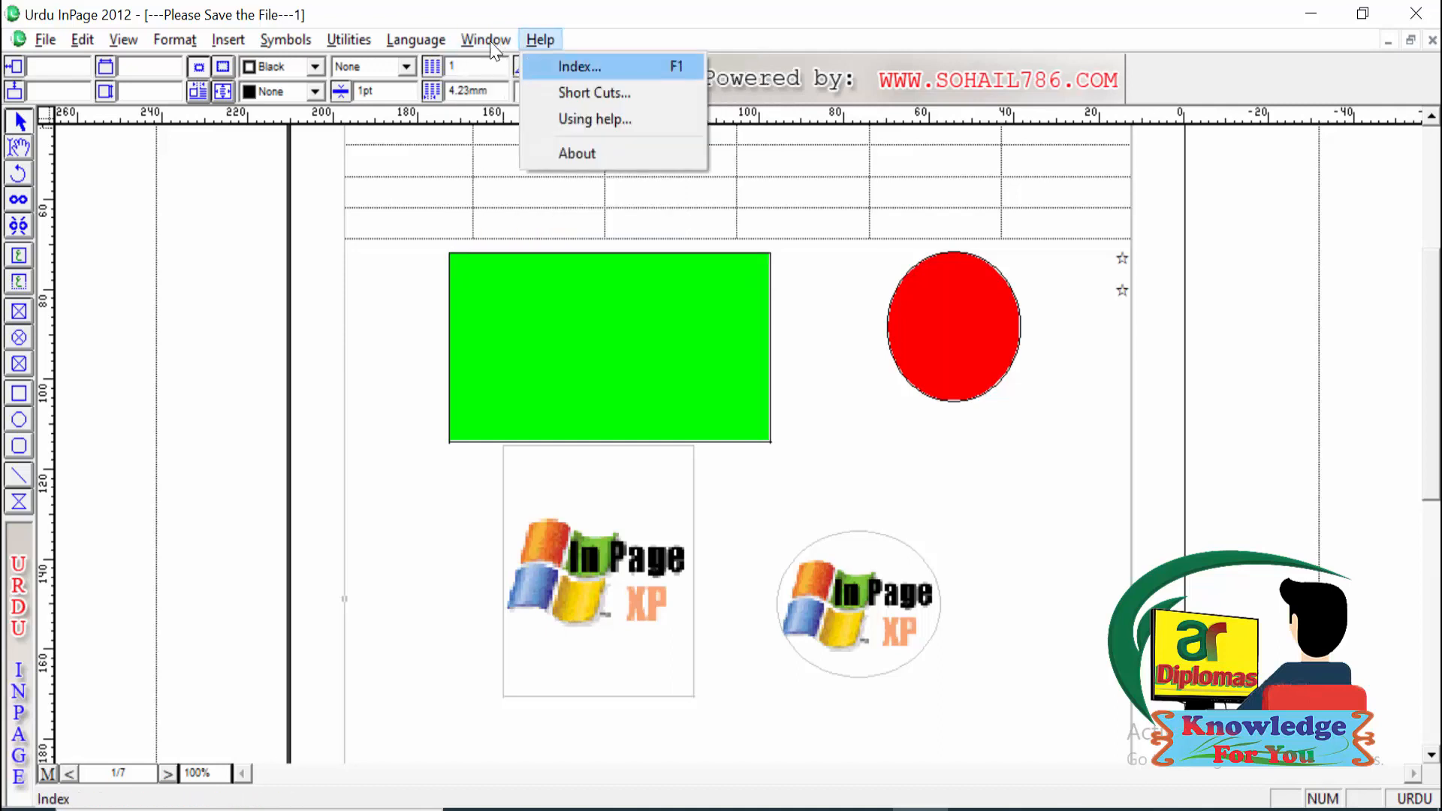
{"action": "left_click", "coordinate": [500, 67]}
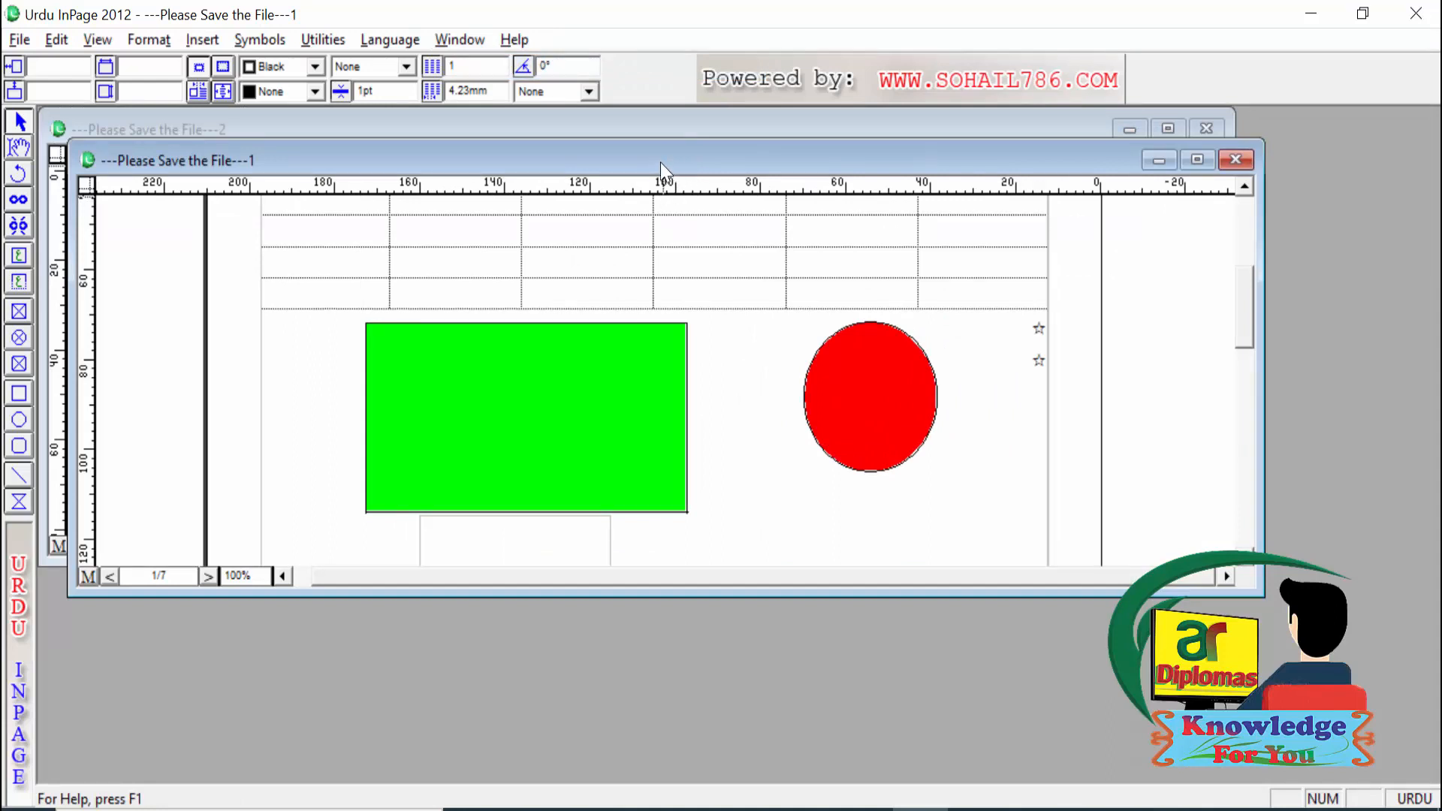
{"action": "left_click", "coordinate": [1196, 160]}
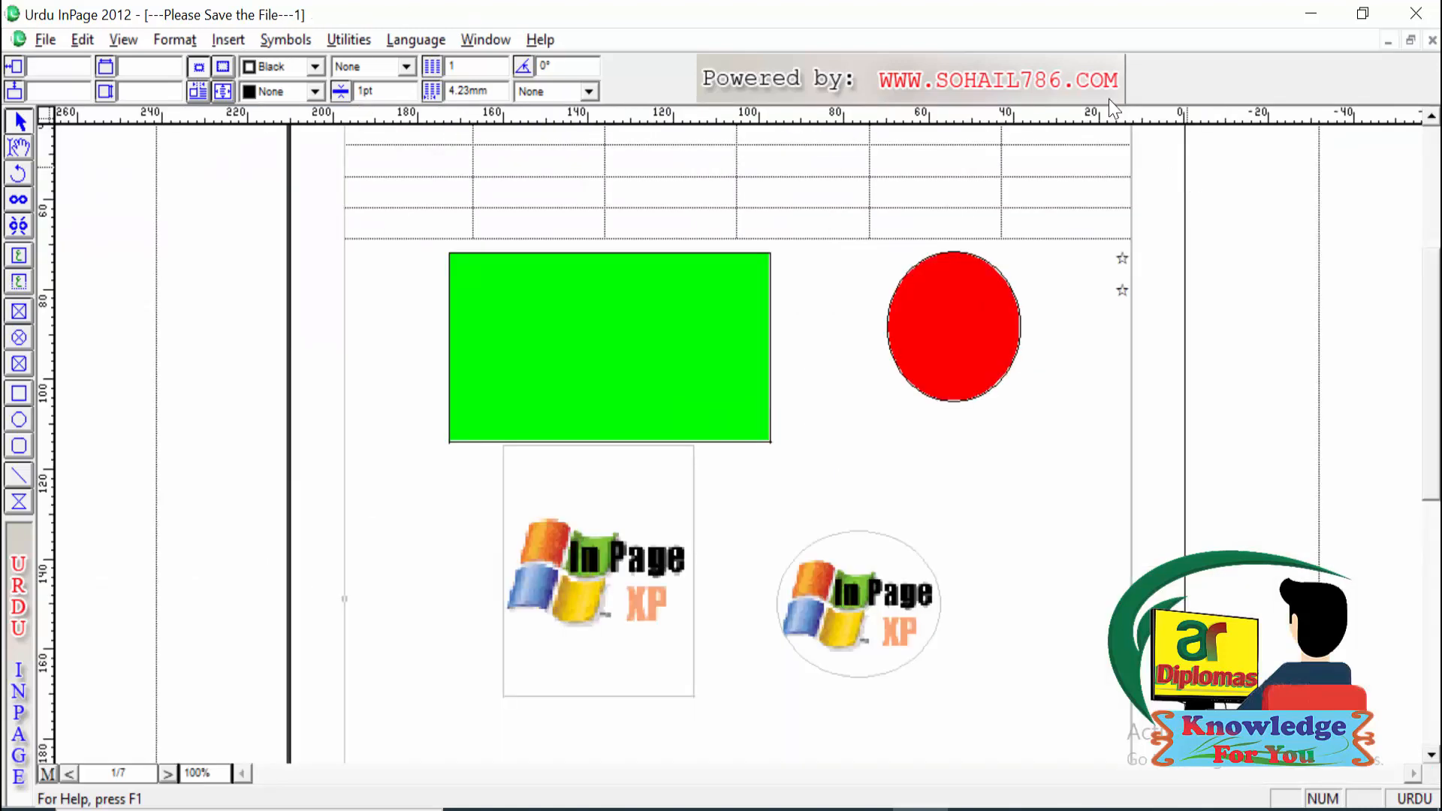
Step: Tile the two open document windows side by side, and return the ---Please Save the File---1 document to its maximized view
{"action": "left_click", "coordinate": [475, 39]}
{"action": "left_click", "coordinate": [511, 88]}
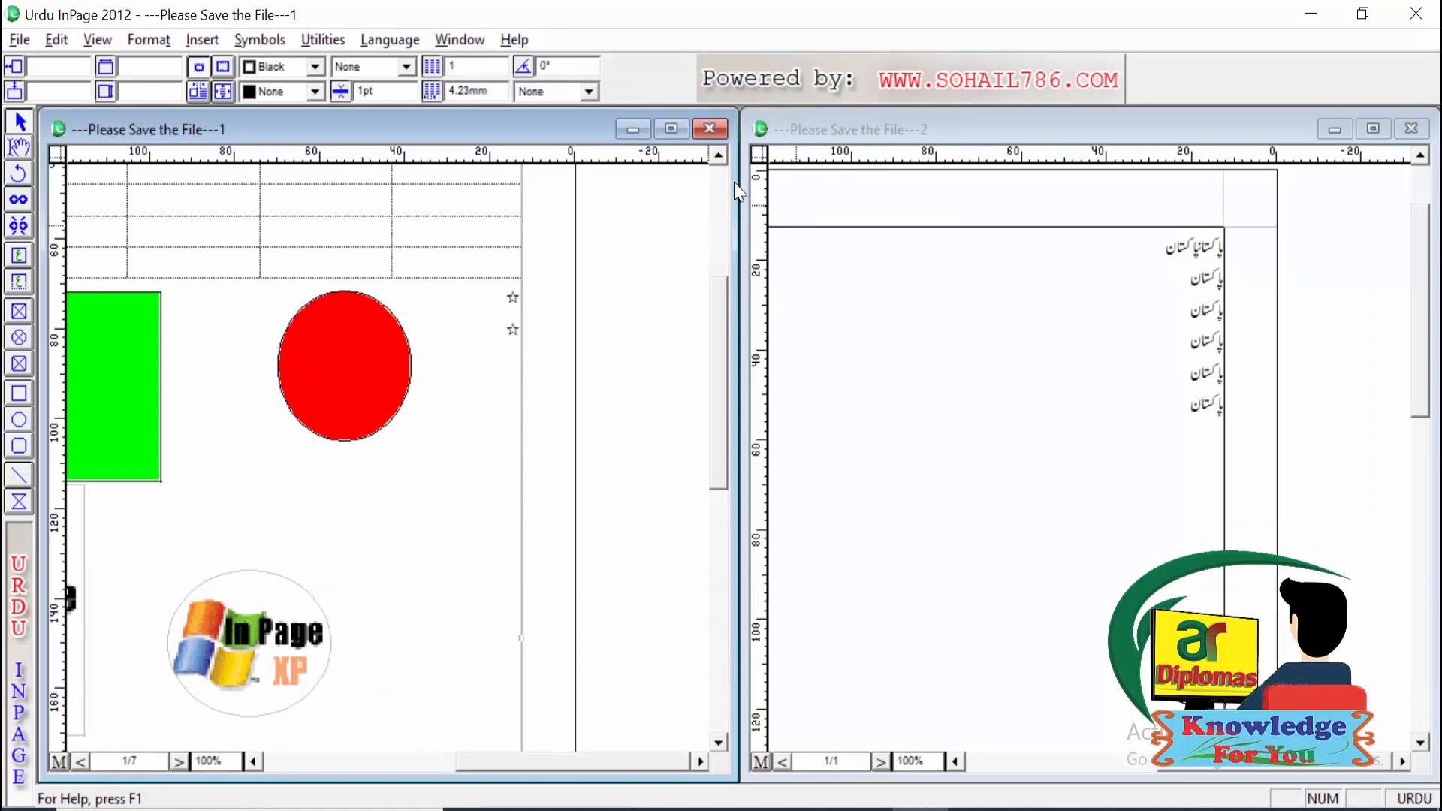
{"action": "left_click", "coordinate": [675, 136]}
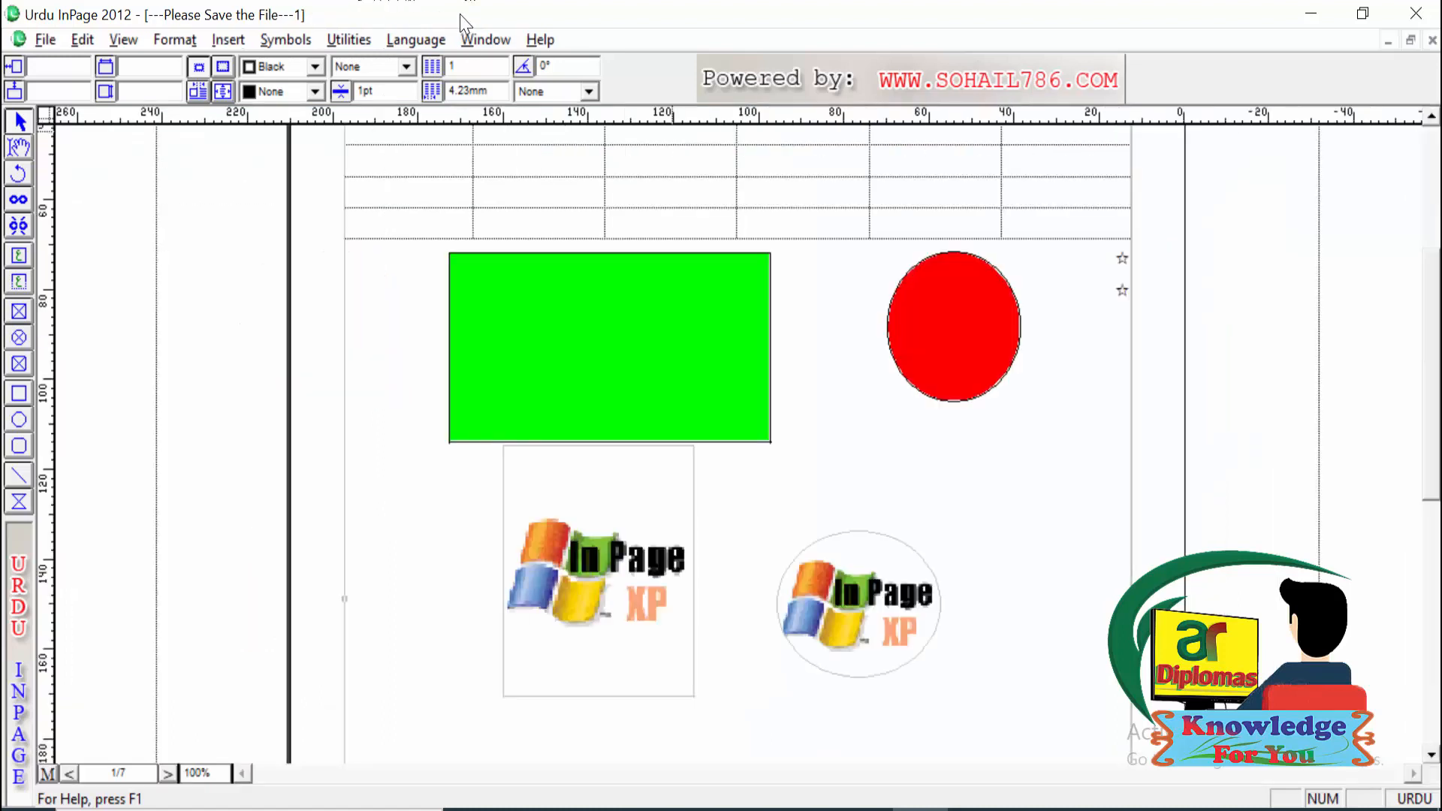
{"action": "left_click", "coordinate": [484, 41]}
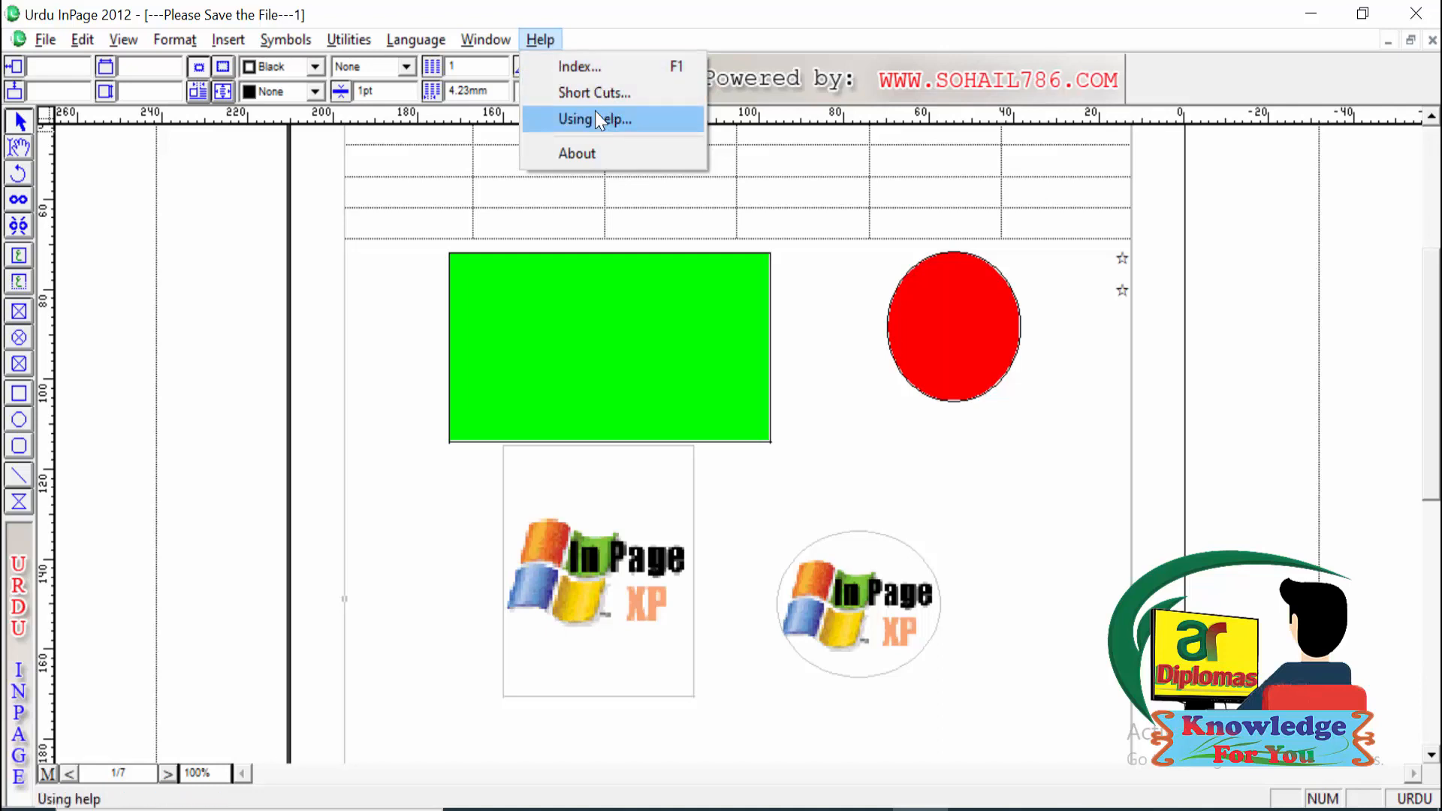
{"action": "left_click", "coordinate": [845, 384]}
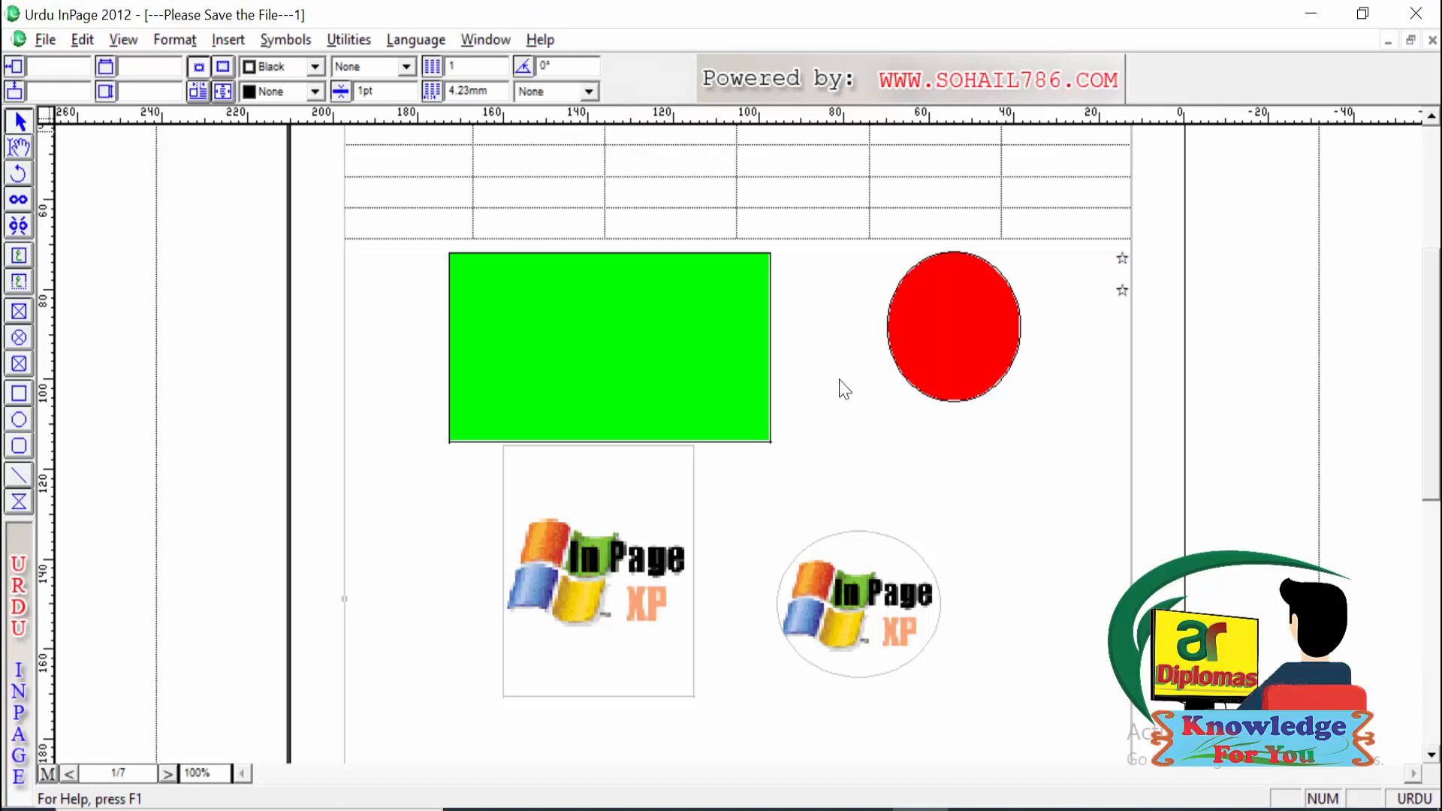